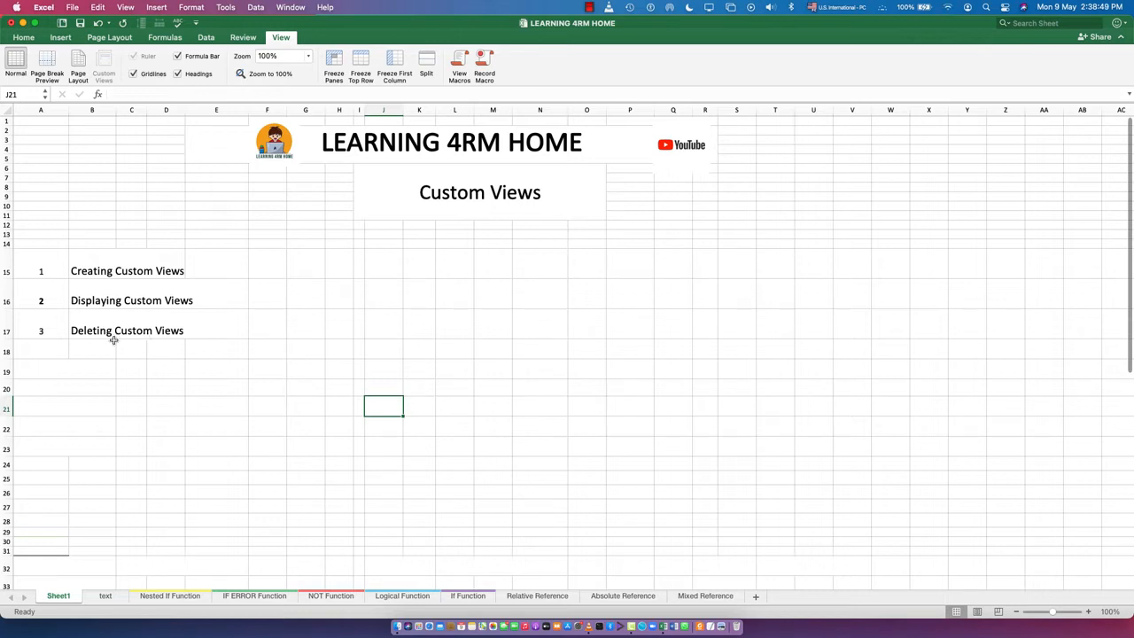
# - Create a new blank workbook alongside the open LEARNING 4RM HOME workbook
pyautogui.rightClick(653, 595)
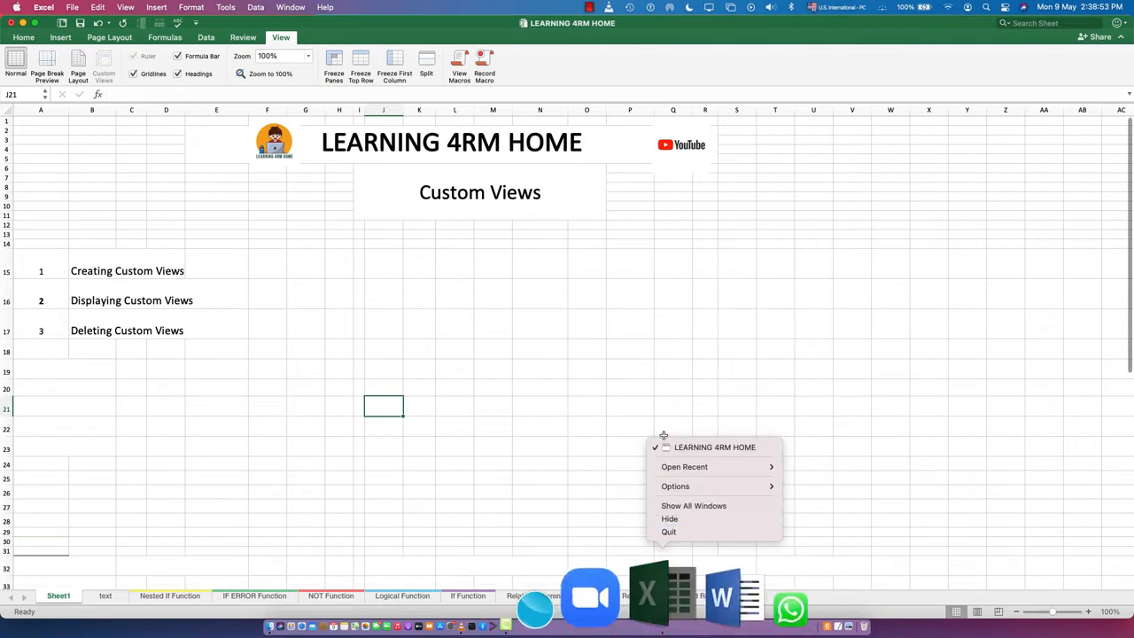
pyautogui.click(510, 398)
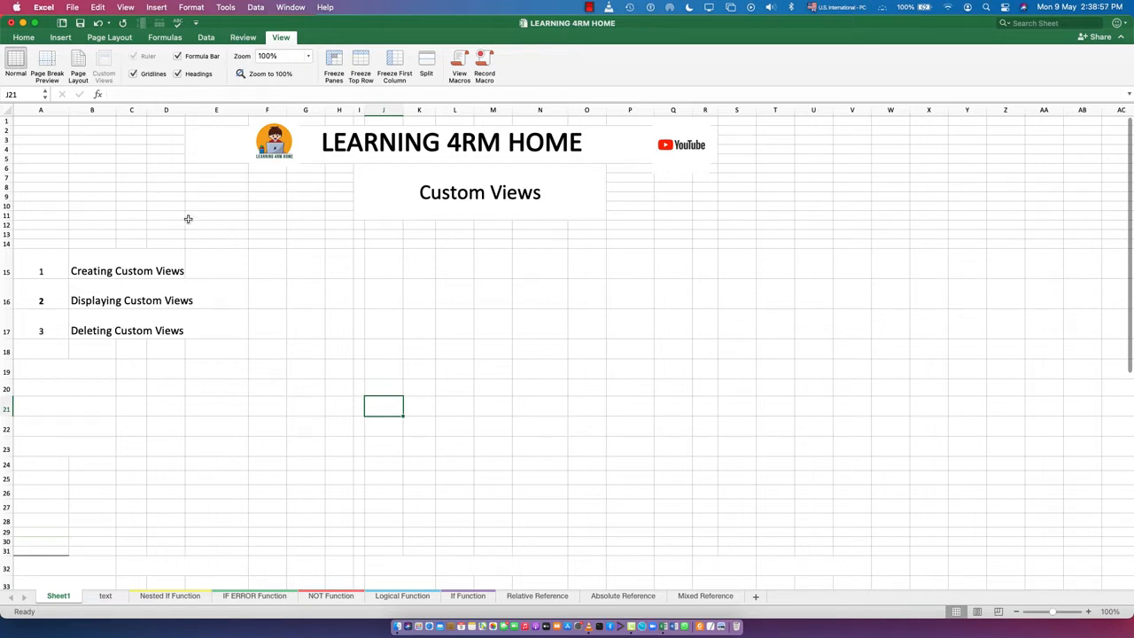
pyautogui.press('super+n')
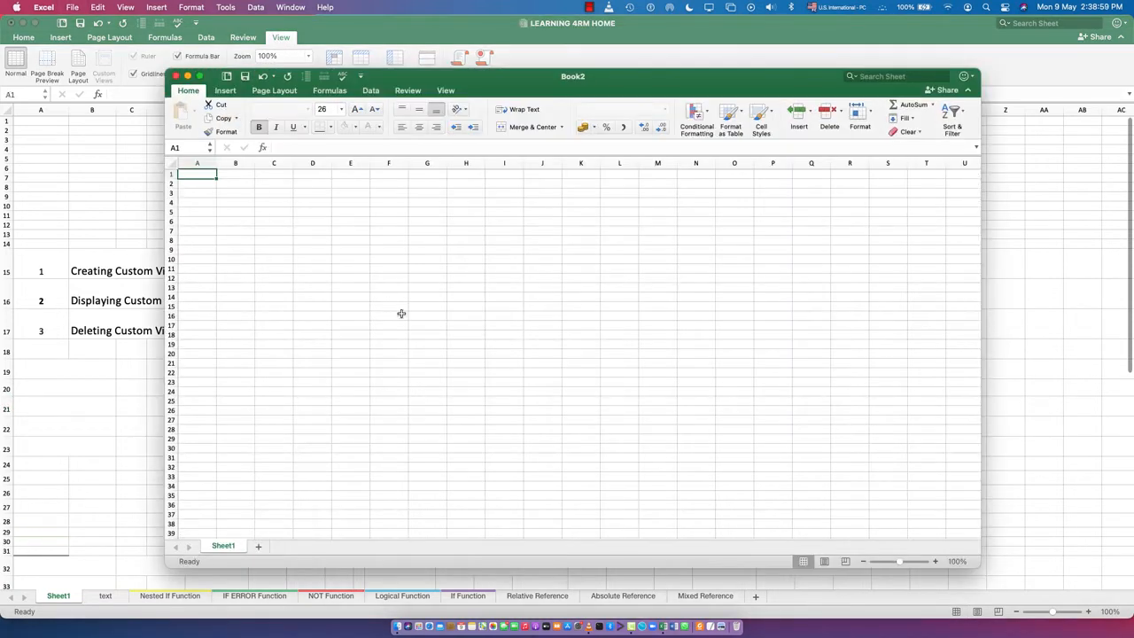
# - Add a custom view named Manager to the new workbook, including print settings and hidden rows, columns and filter settings
pyautogui.click(445, 90)
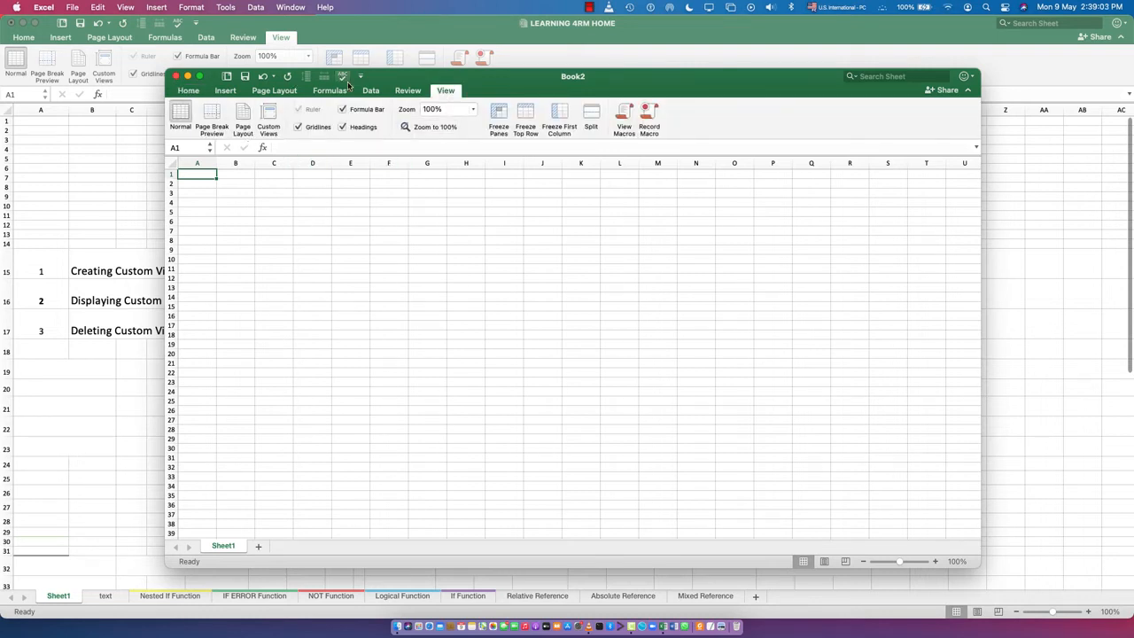
pyautogui.click(189, 92)
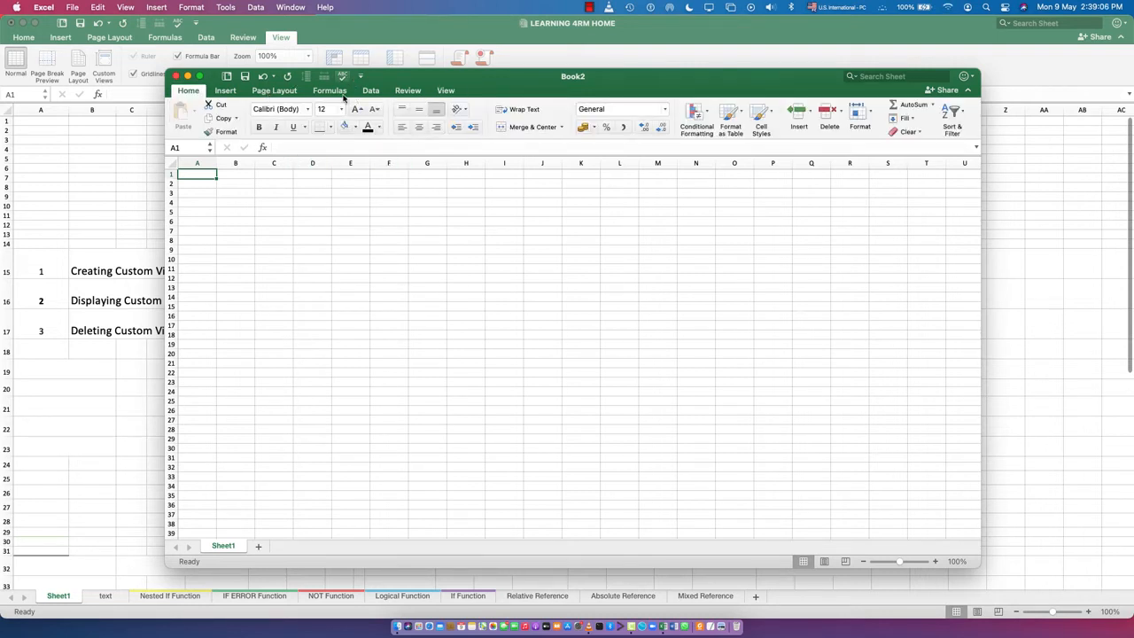
pyautogui.click(446, 90)
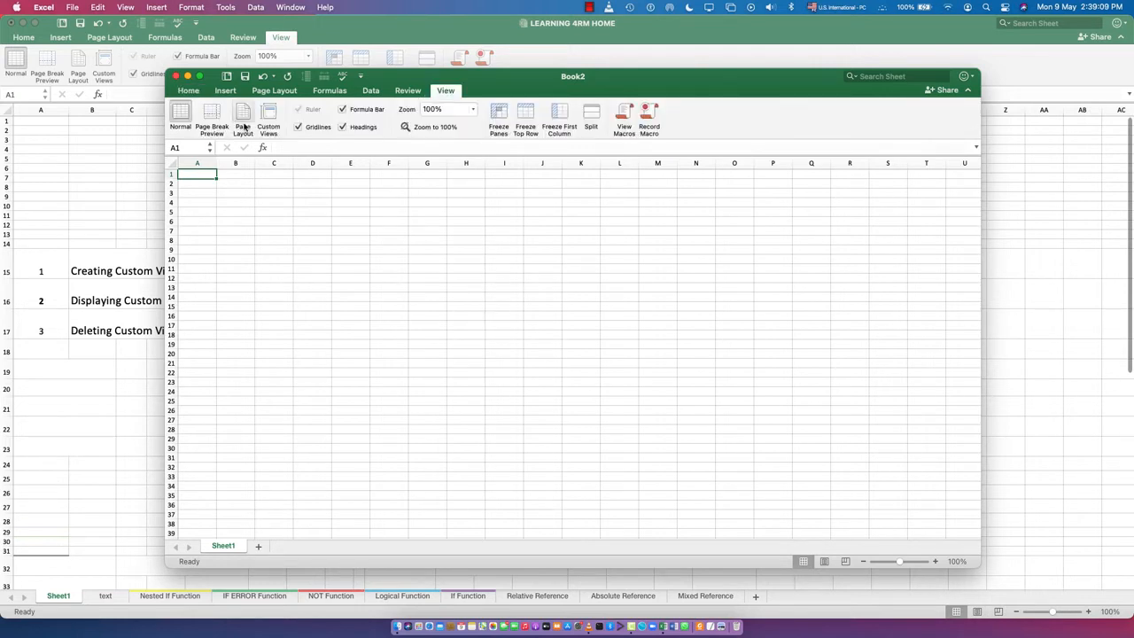
pyautogui.click(272, 122)
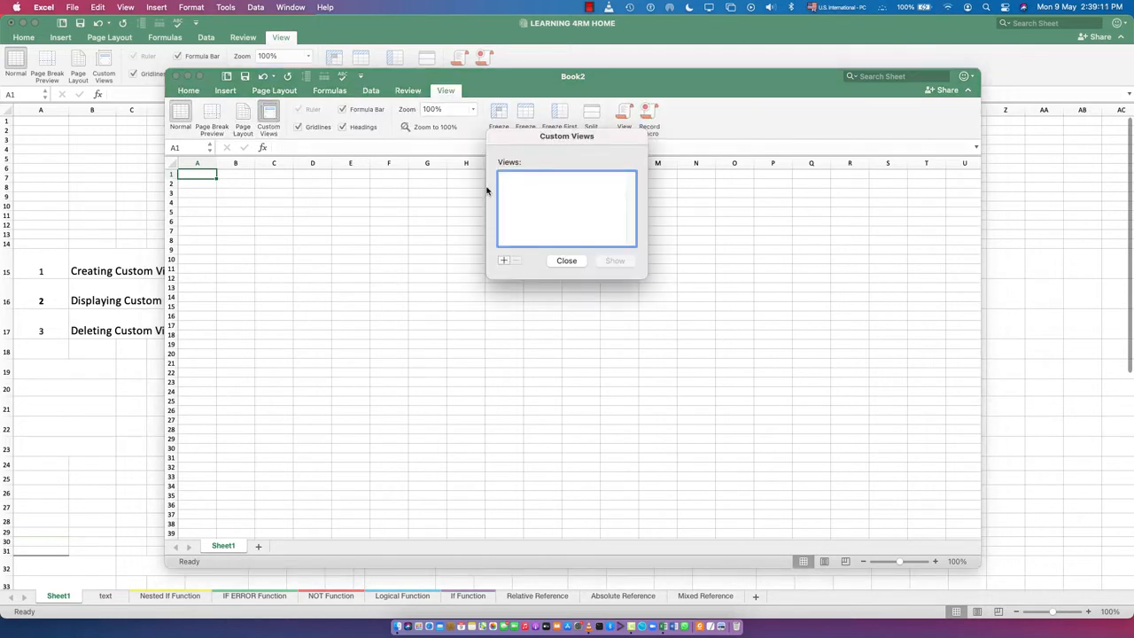
pyautogui.click(503, 260)
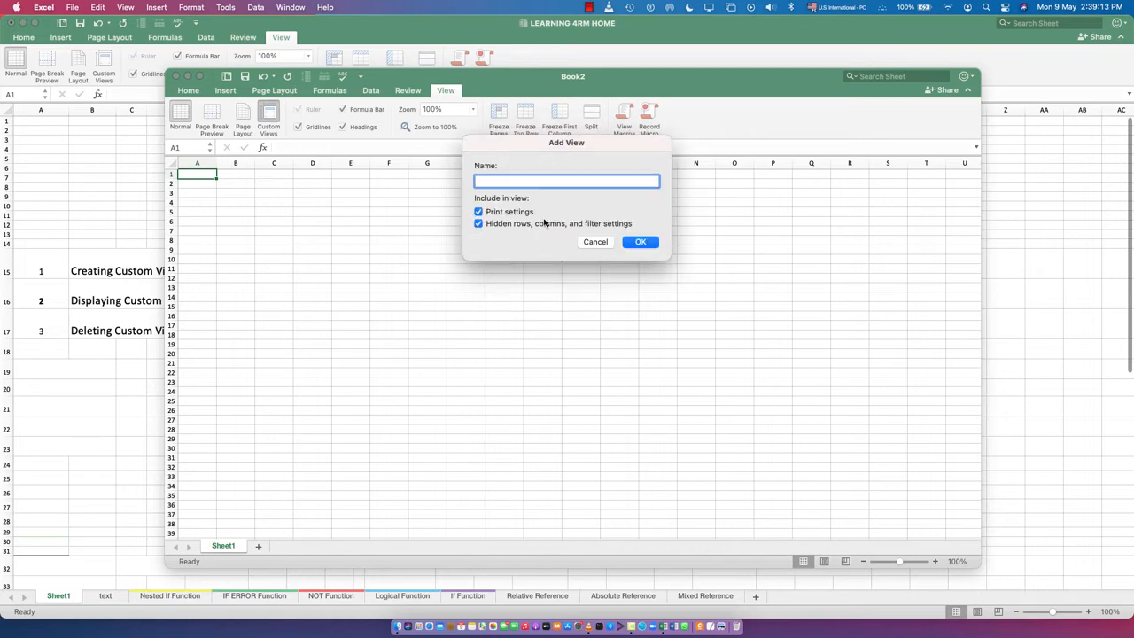
pyautogui.write('Manager')
pyautogui.click(646, 241)
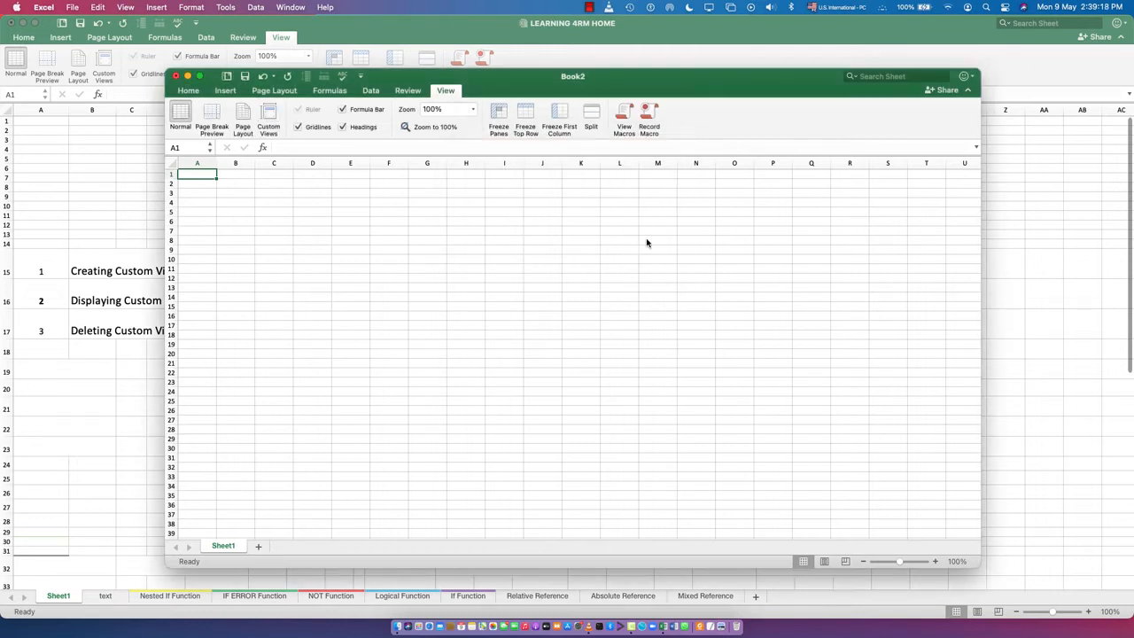
# - Add a second custom view named Shop Attendant with both include options on, and show the Manager view
pyautogui.click(267, 115)
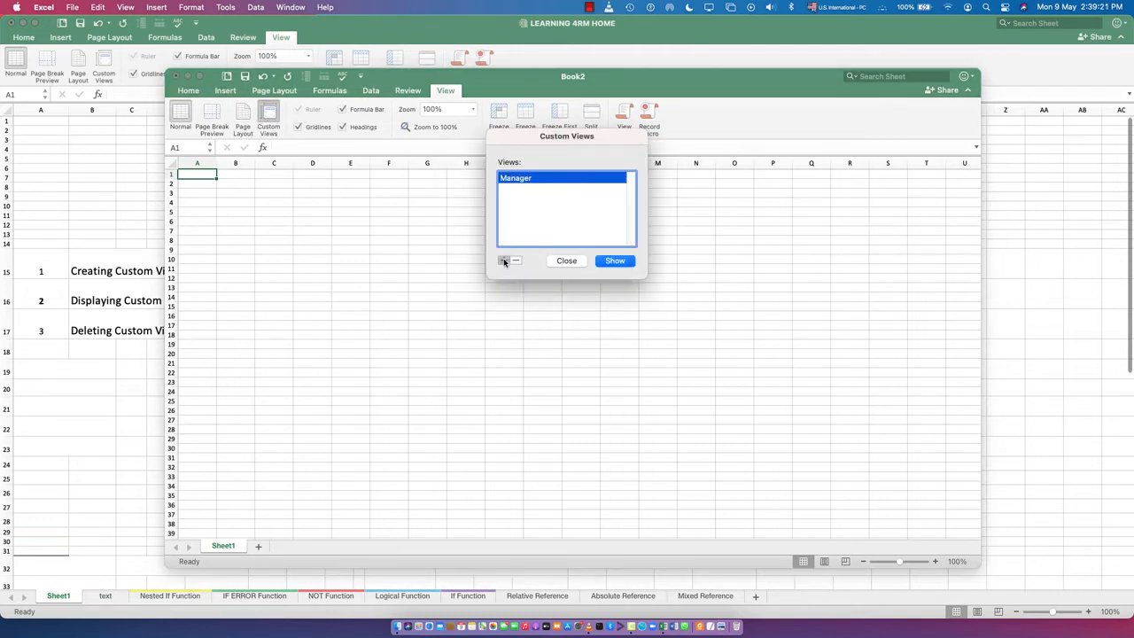
pyautogui.click(503, 260)
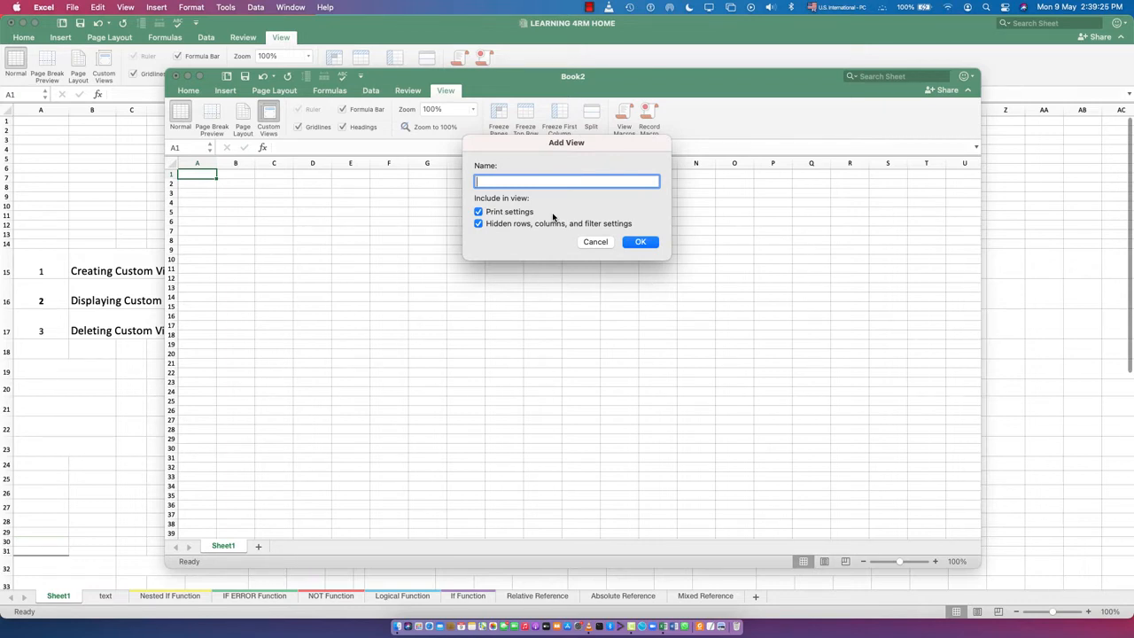
pyautogui.write('Shop Attendant')
pyautogui.click(642, 242)
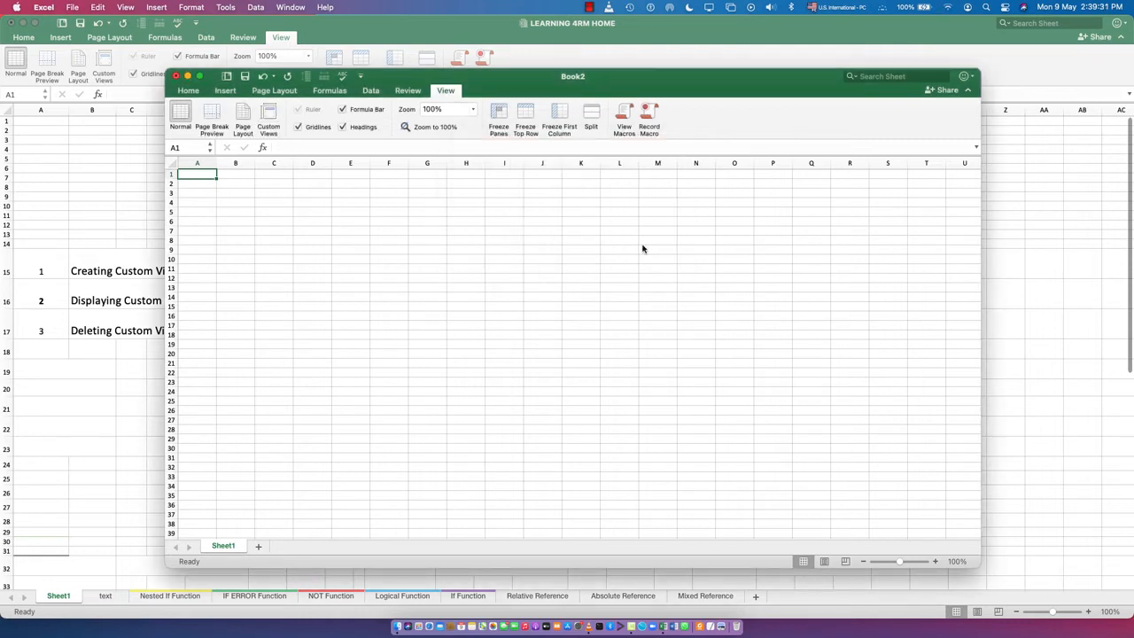
pyautogui.click(268, 117)
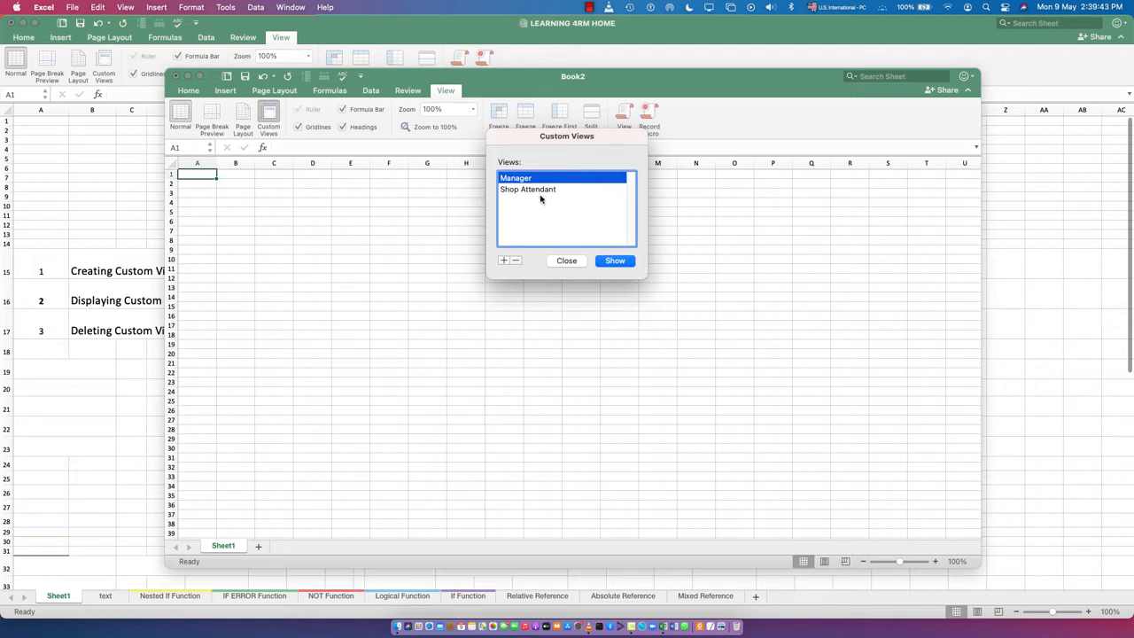
pyautogui.click(615, 261)
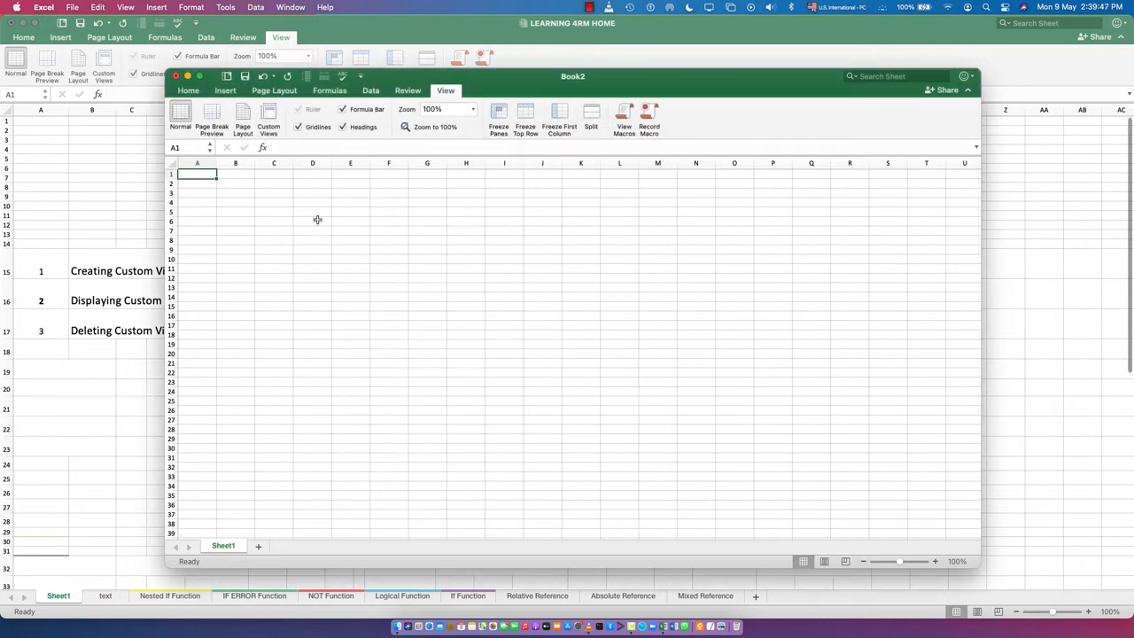
# - Delete the Shop Attendant and Manager custom views, and close the list of views
pyautogui.click(271, 118)
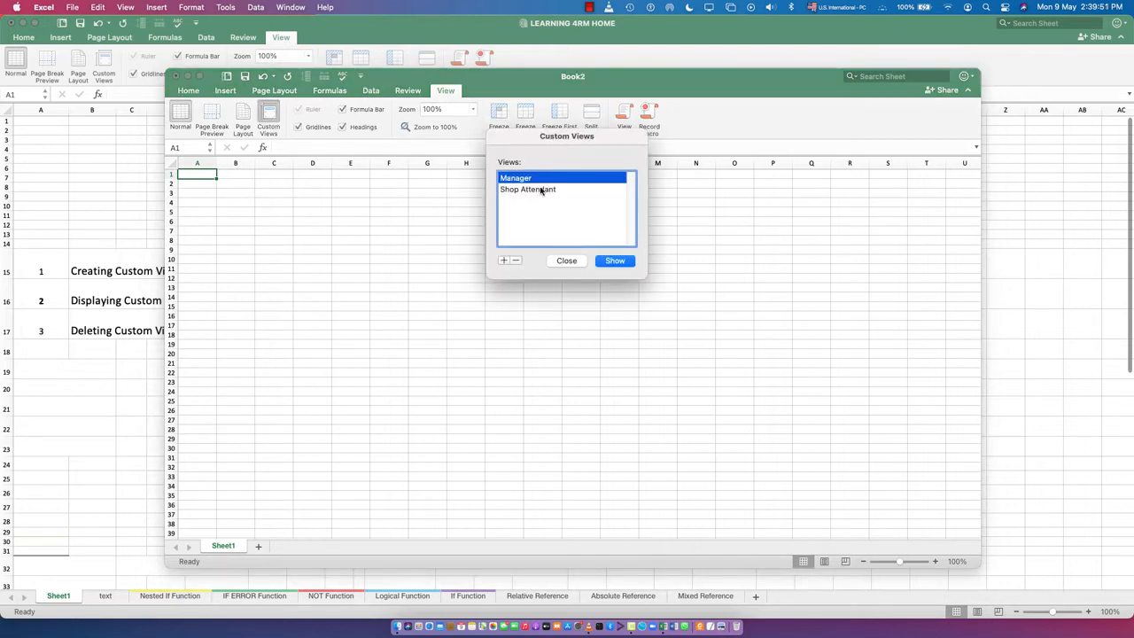
pyautogui.click(541, 190)
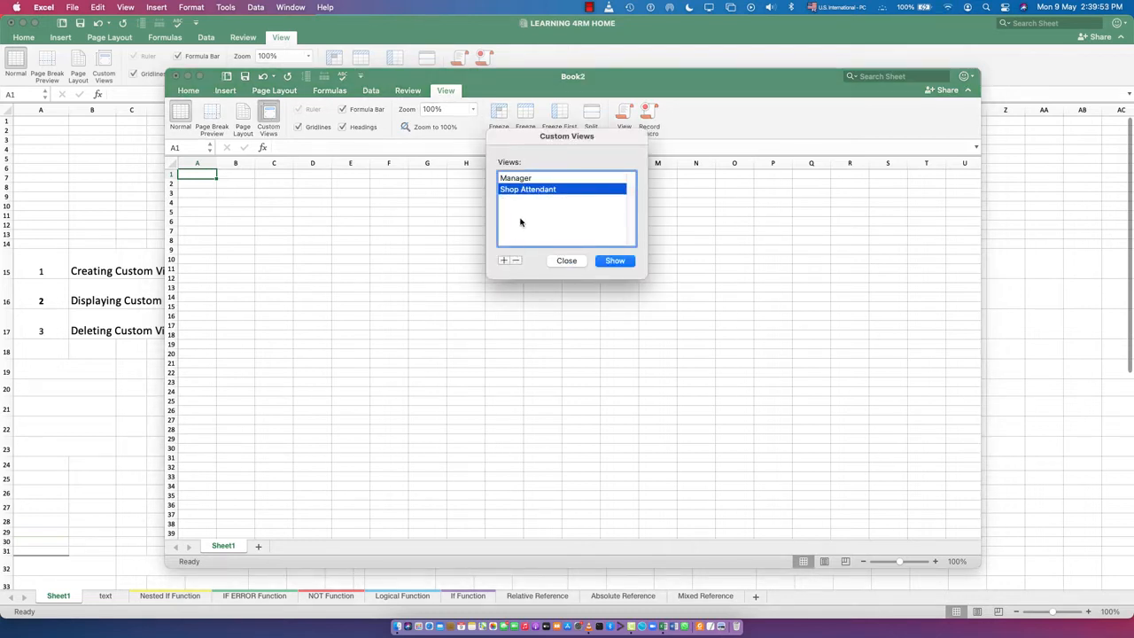
pyautogui.click(516, 259)
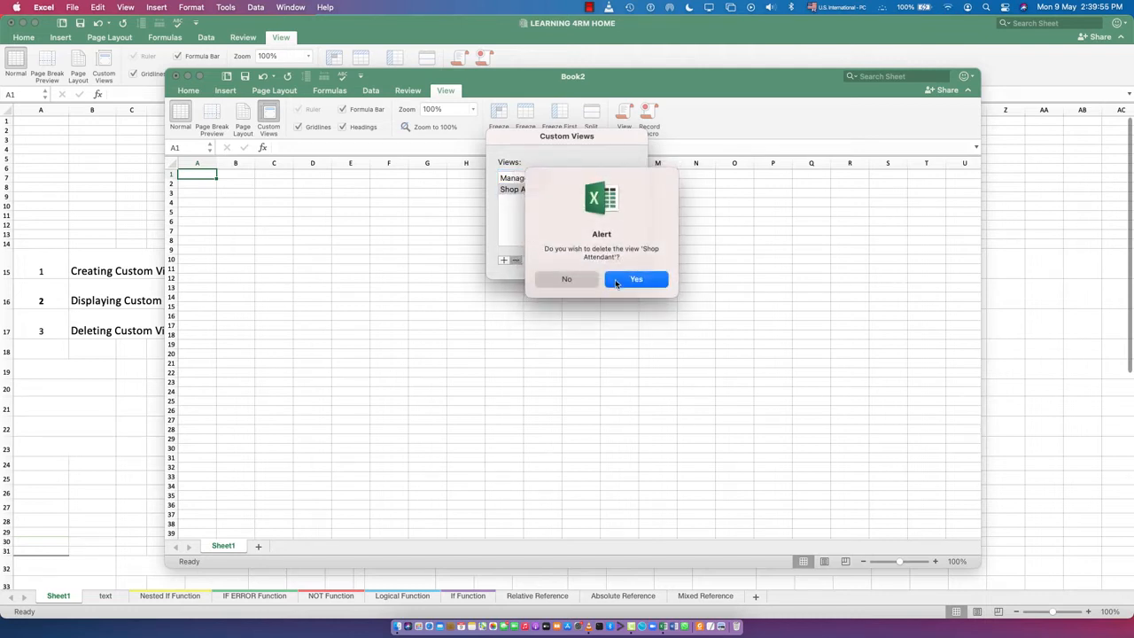
pyautogui.click(635, 279)
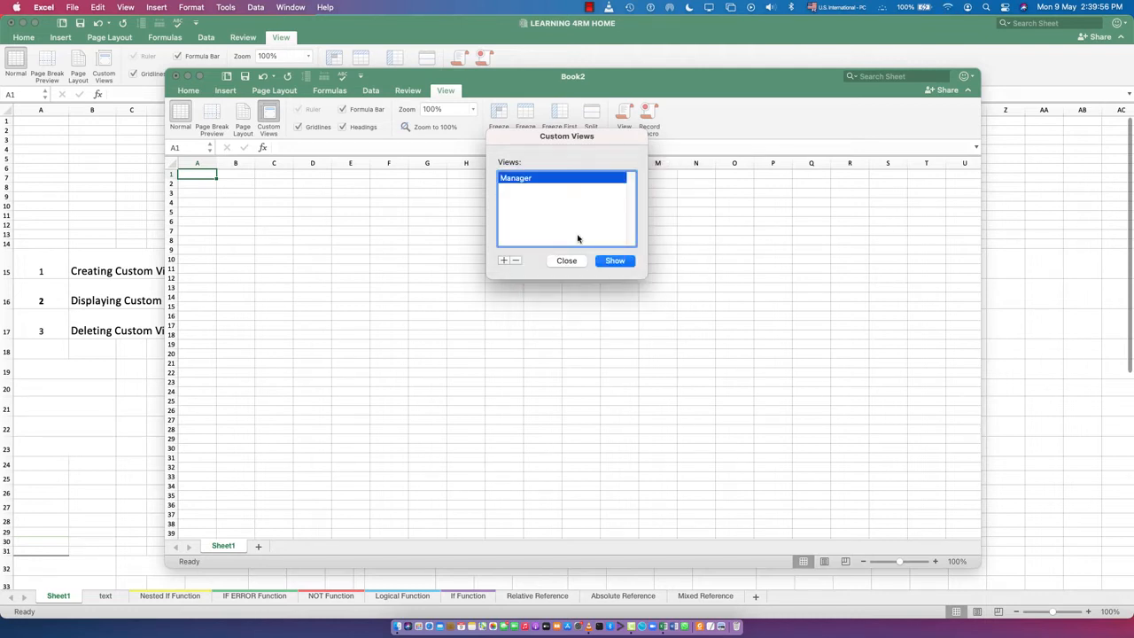
pyautogui.click(515, 260)
pyautogui.click(633, 279)
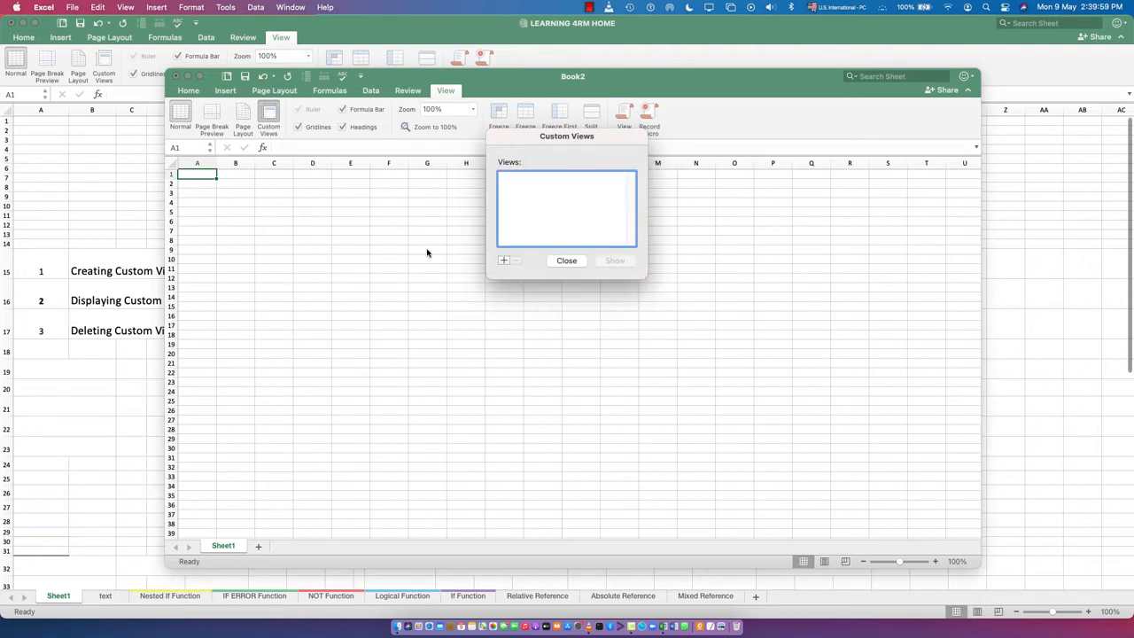
pyautogui.click(576, 259)
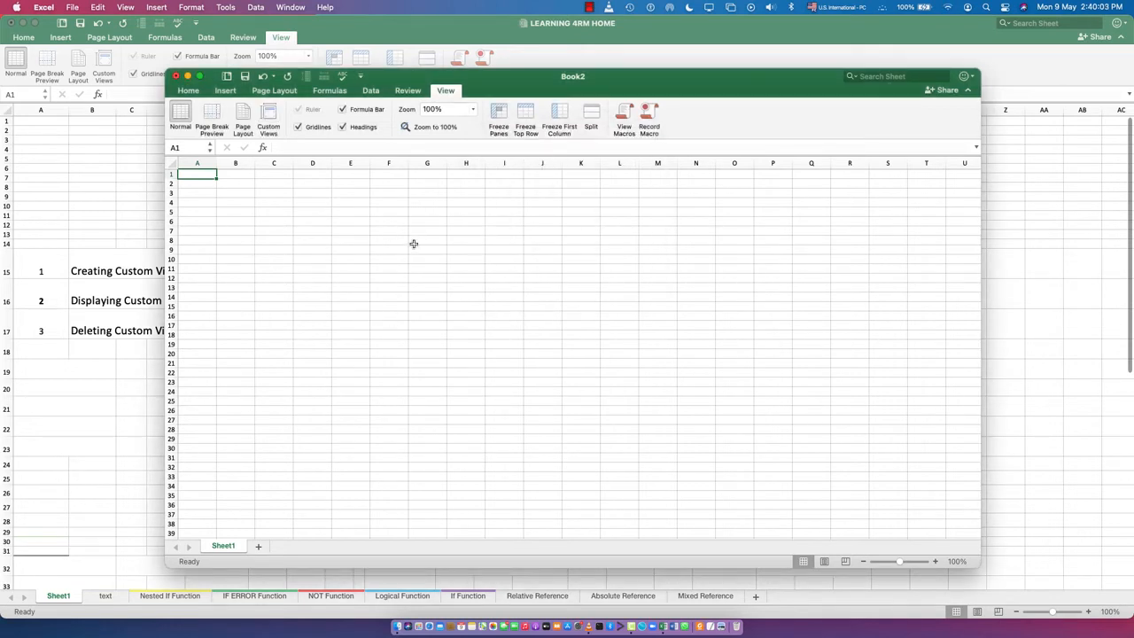
# - Enter the column headers Item Name, Unit Price, Sales Price and Date in cells H8 to K8
pyautogui.moveTo(413, 243); pyautogui.dragTo(523, 384)
pyautogui.click(596, 381)
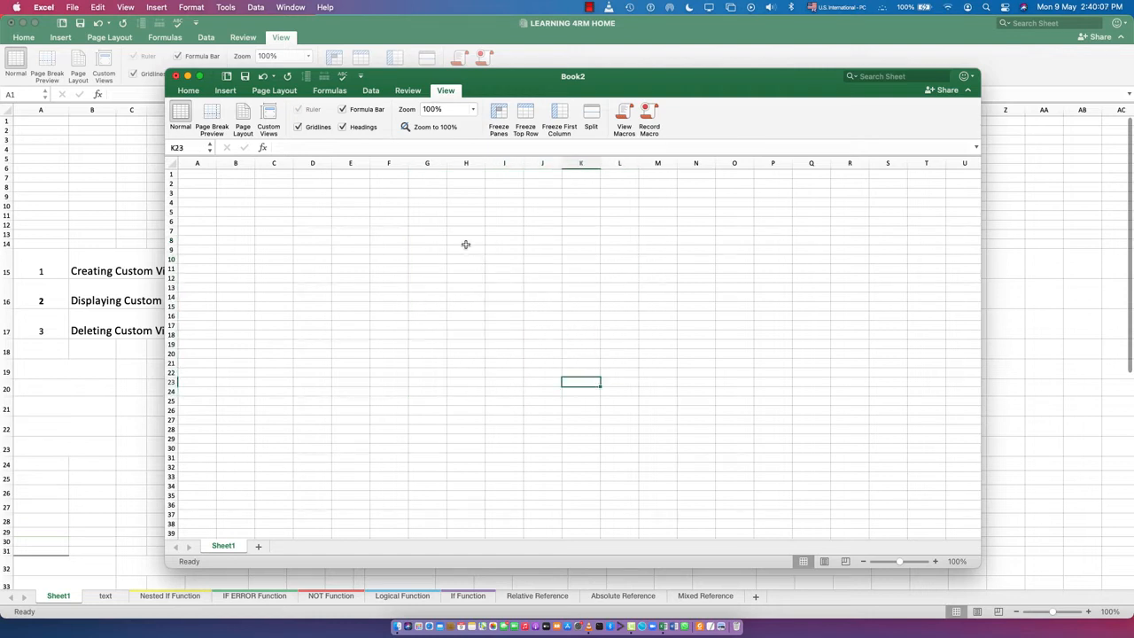
pyautogui.click(463, 242)
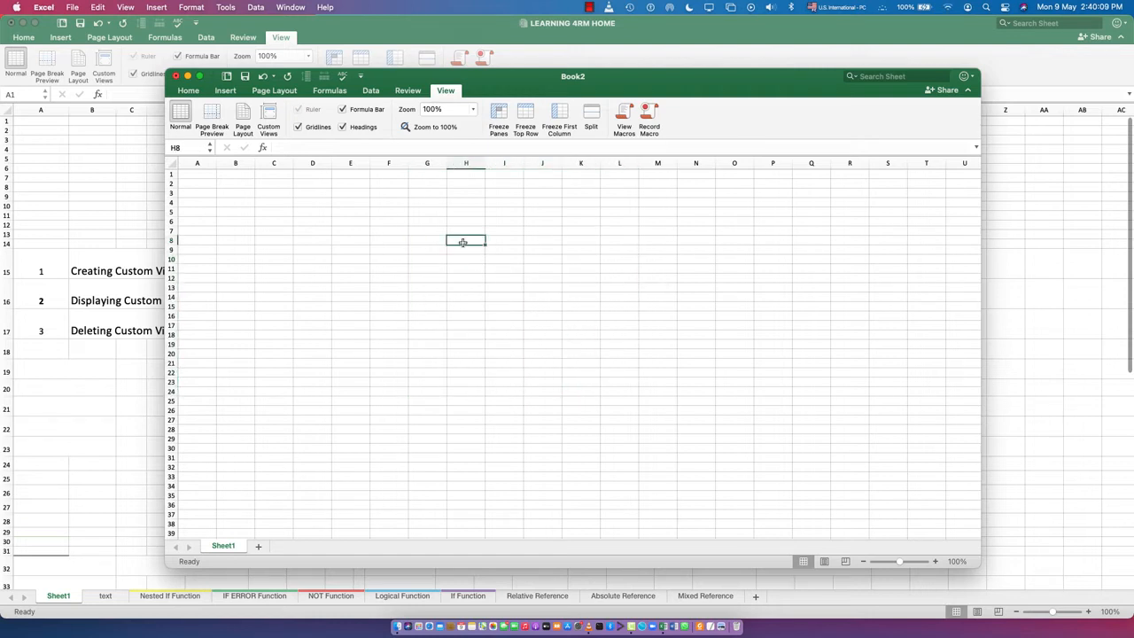
pyautogui.write('Item Name')
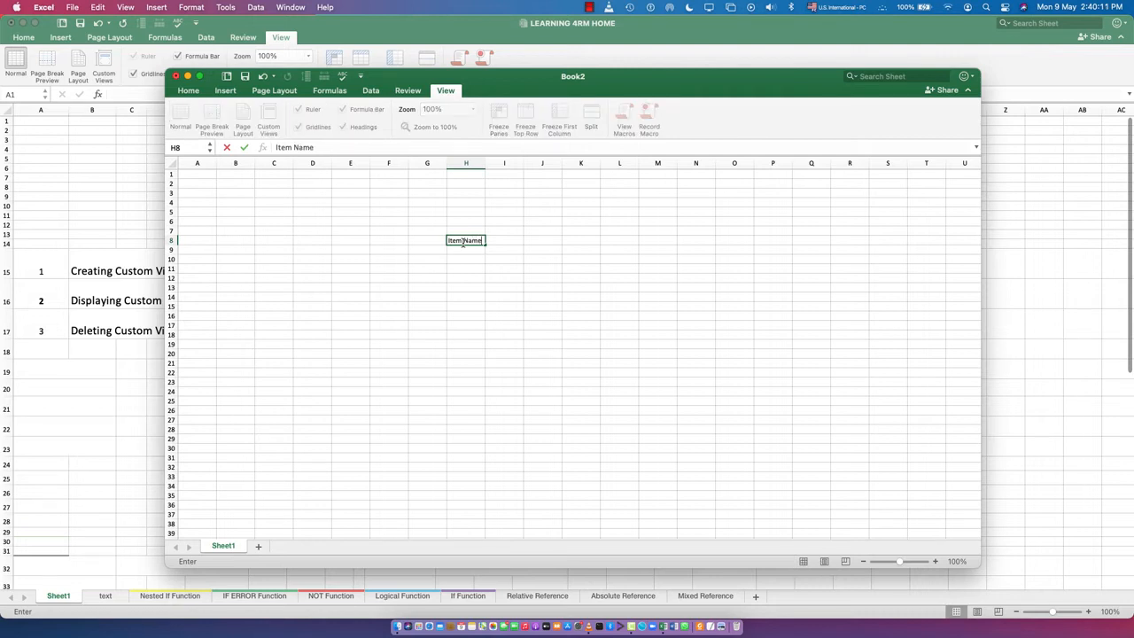
pyautogui.press('Tab')
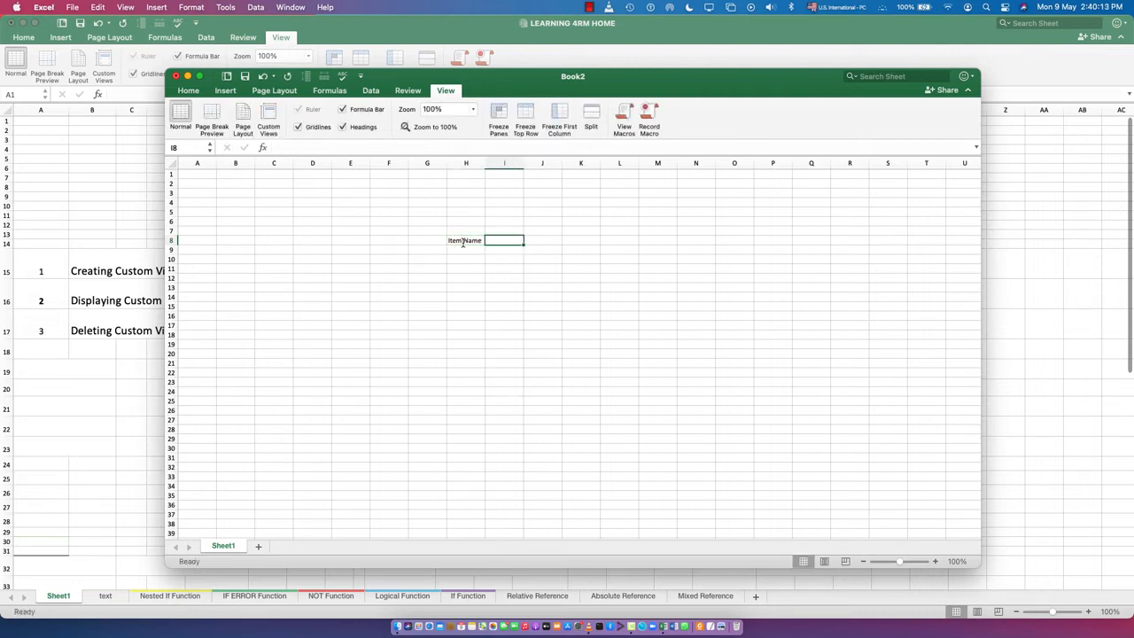
pyautogui.write('Un')
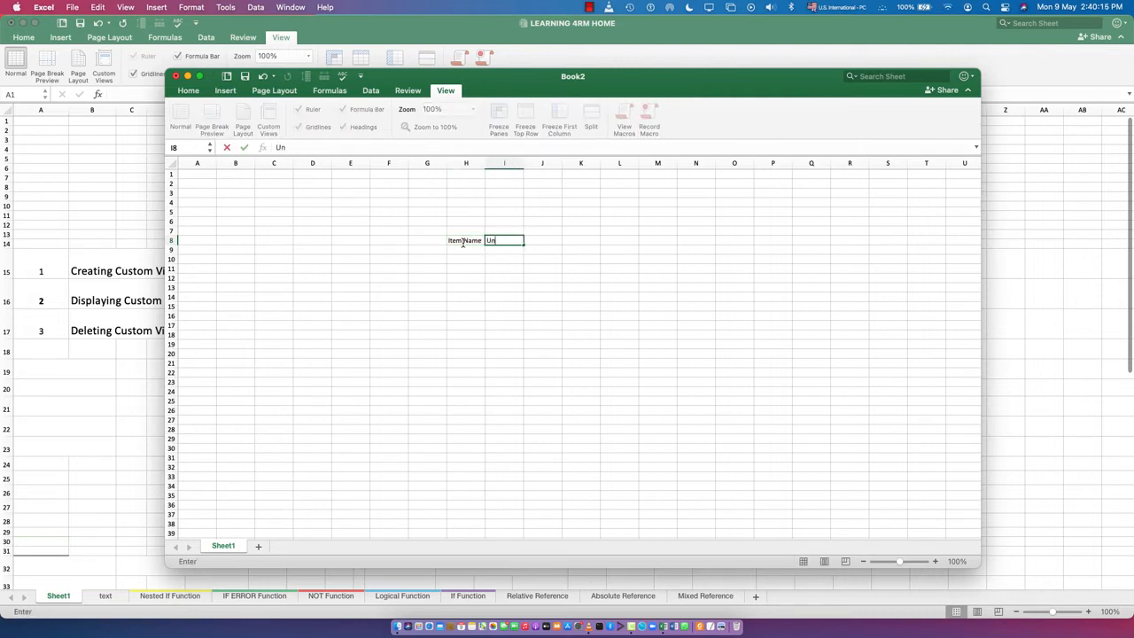
pyautogui.write('it Price')
pyautogui.press('Tab')
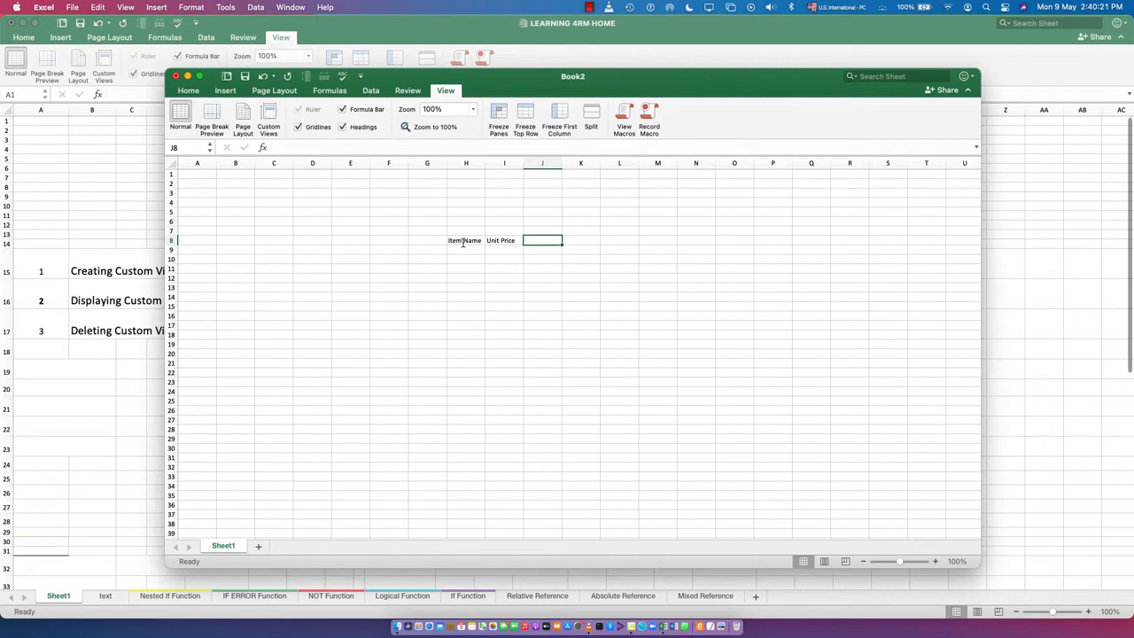
pyautogui.write('Sales Price')
pyautogui.press('Tab')
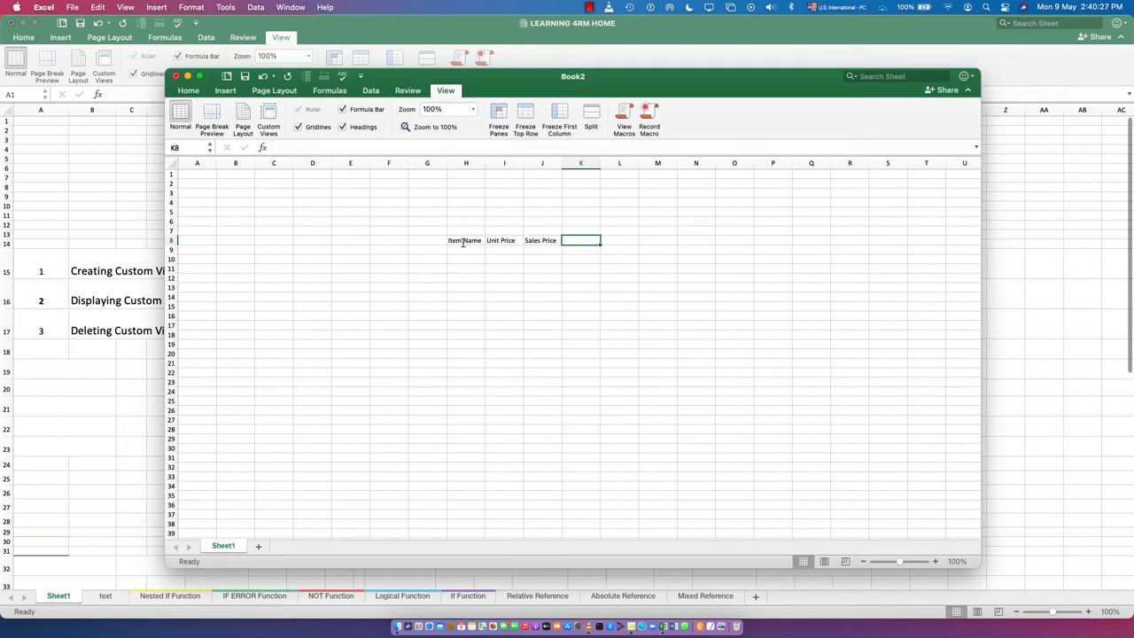
pyautogui.write('Date')
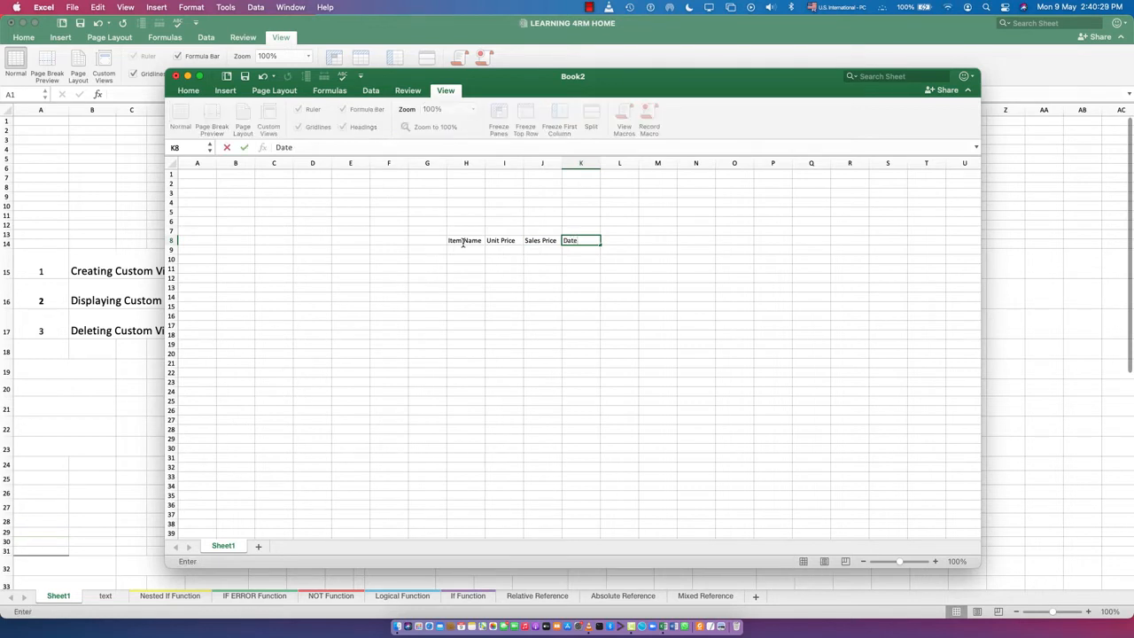
pyautogui.press('Tab')
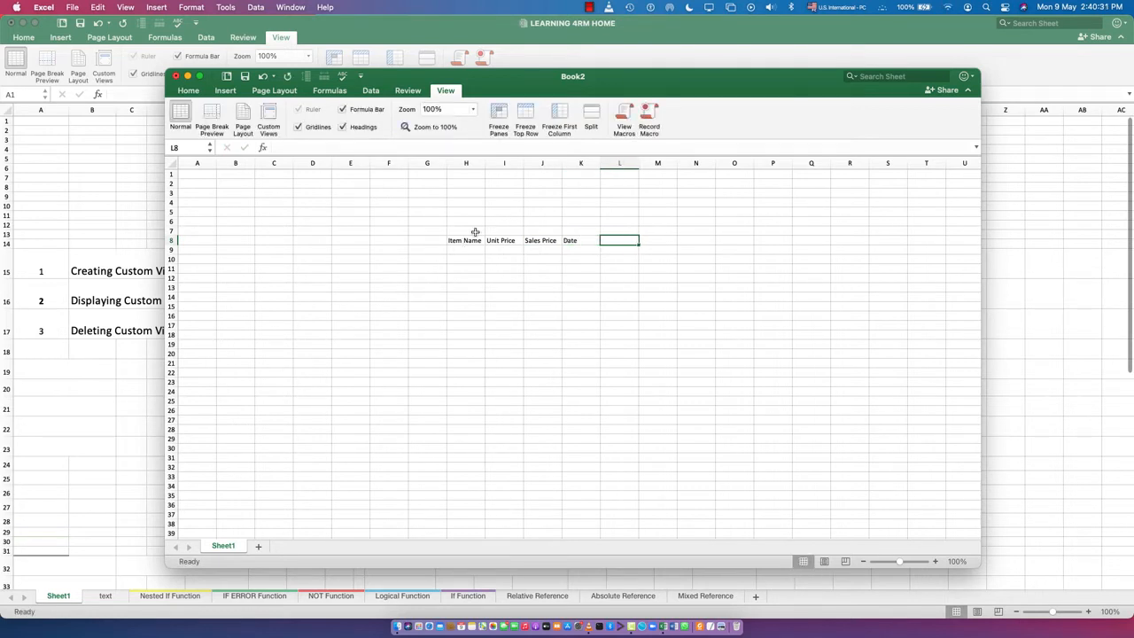
# - Enlarge the workbook window to fill the screen and make the headers in H8:K8 bold
pyautogui.click(433, 240)
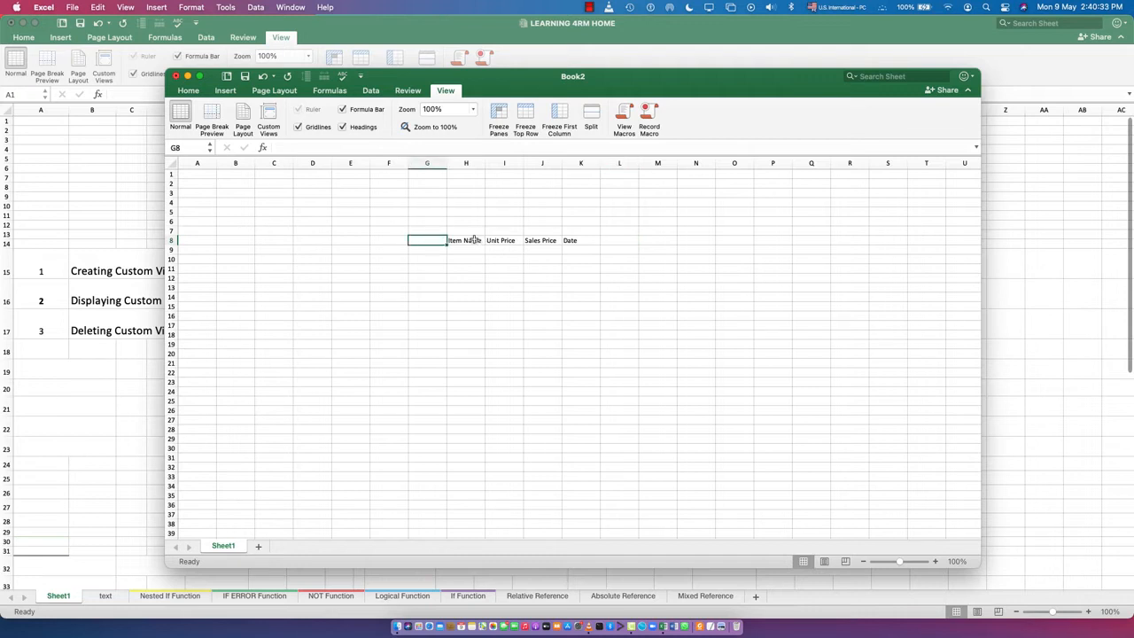
pyautogui.moveTo(464, 240); pyautogui.dragTo(573, 245)
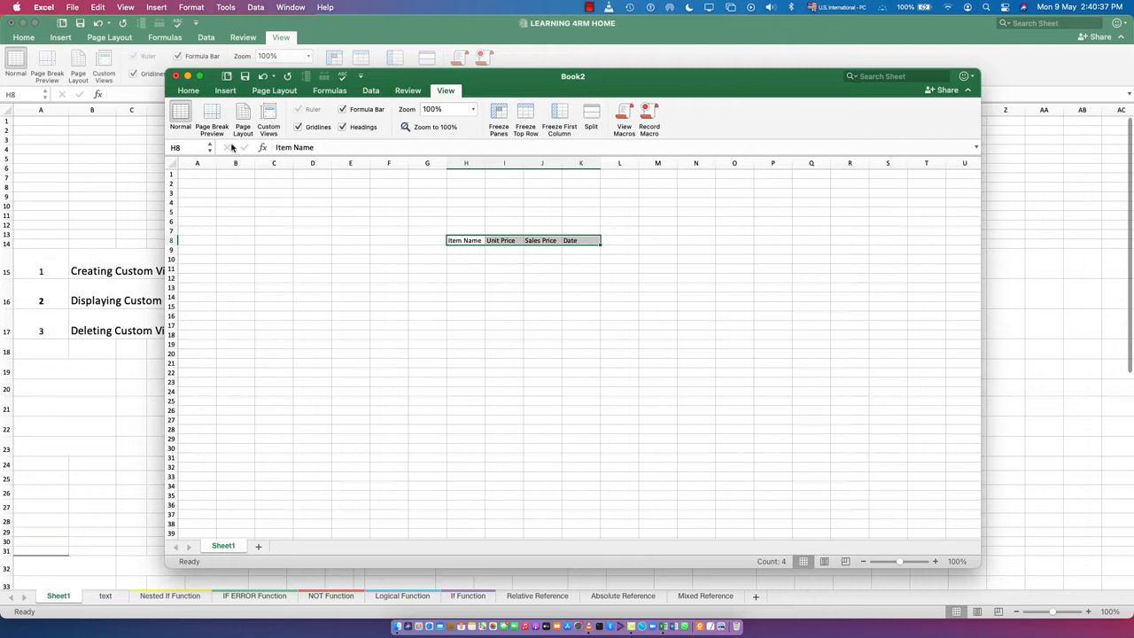
pyautogui.click(188, 91)
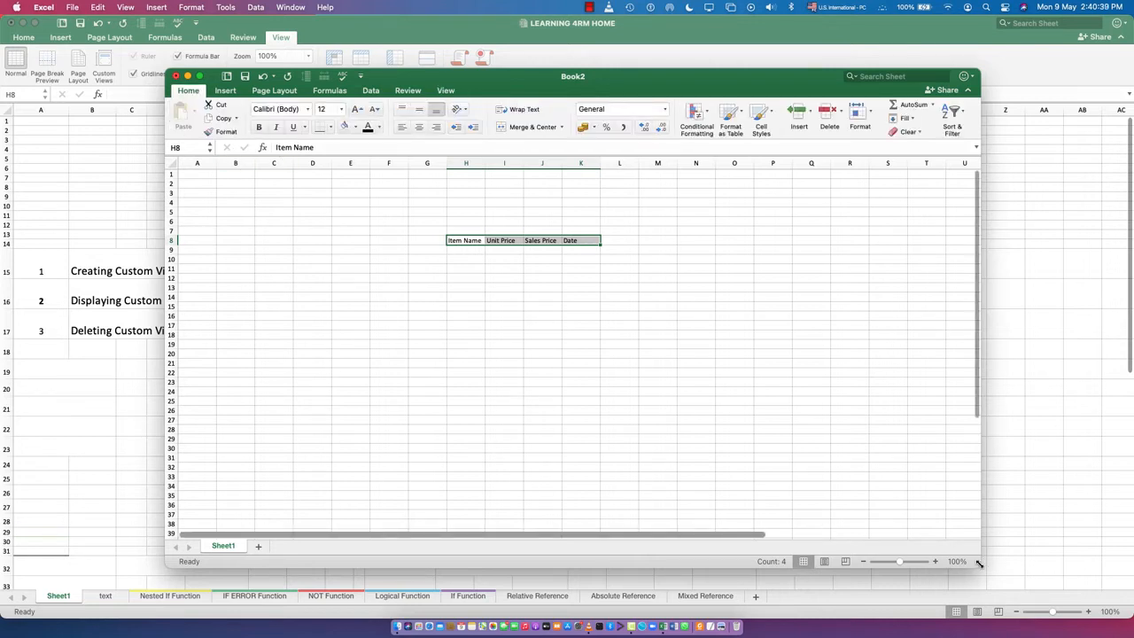
pyautogui.moveTo(979, 566); pyautogui.dragTo(1123, 598)
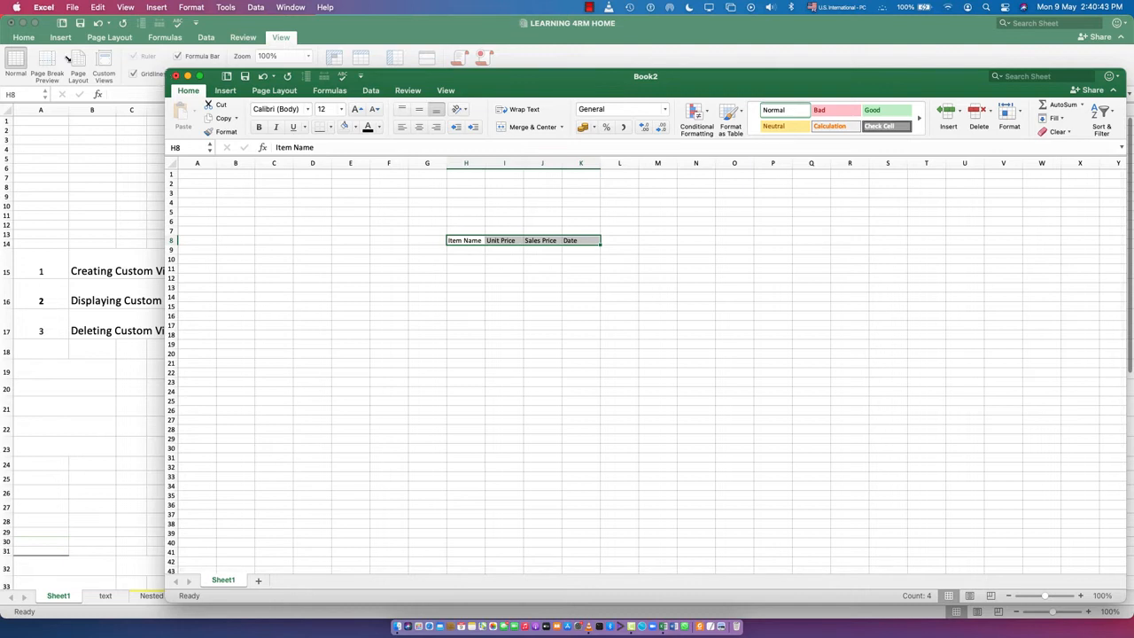
pyautogui.moveTo(166, 74); pyautogui.dragTo(6, 16)
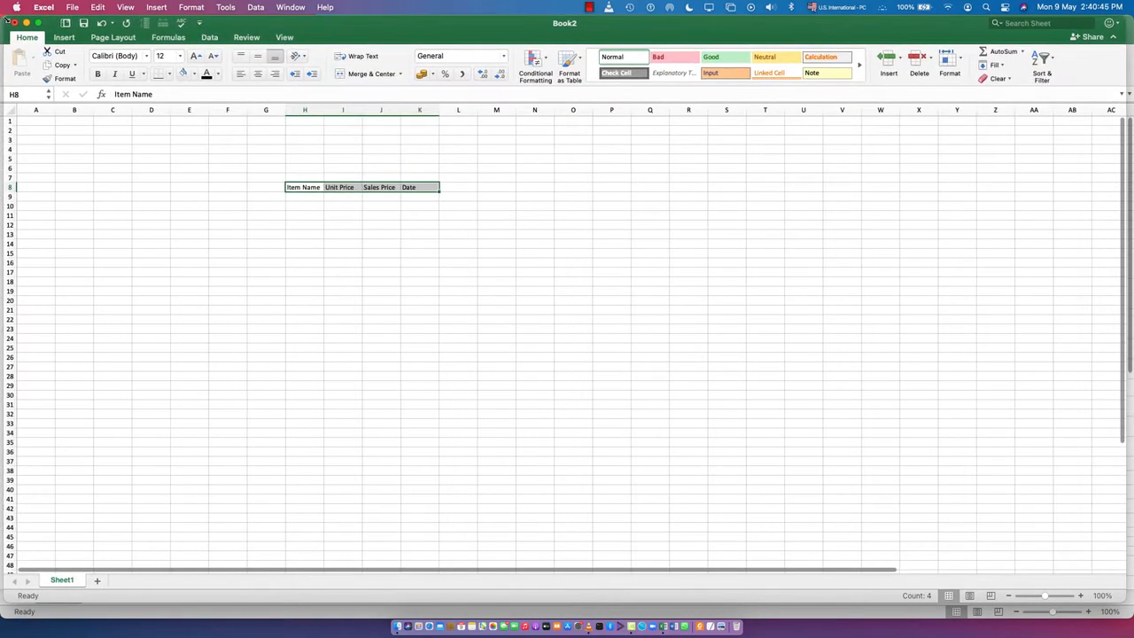
pyautogui.click(96, 73)
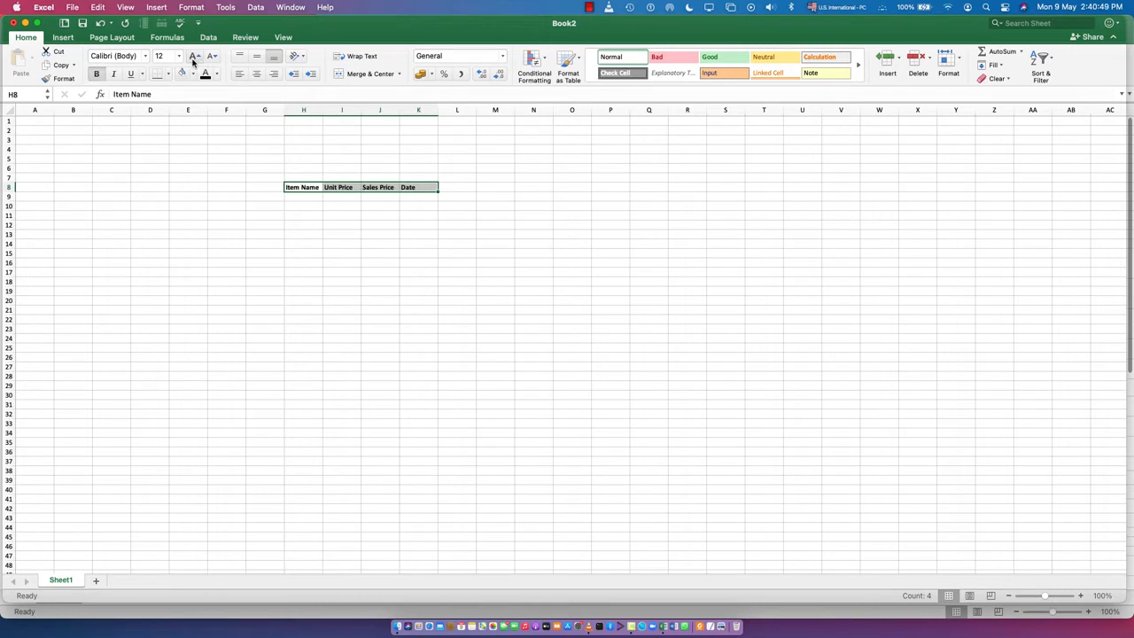
# - Set the headers in H8:K8 to font size 16 and wrap their text
pyautogui.click(194, 57)
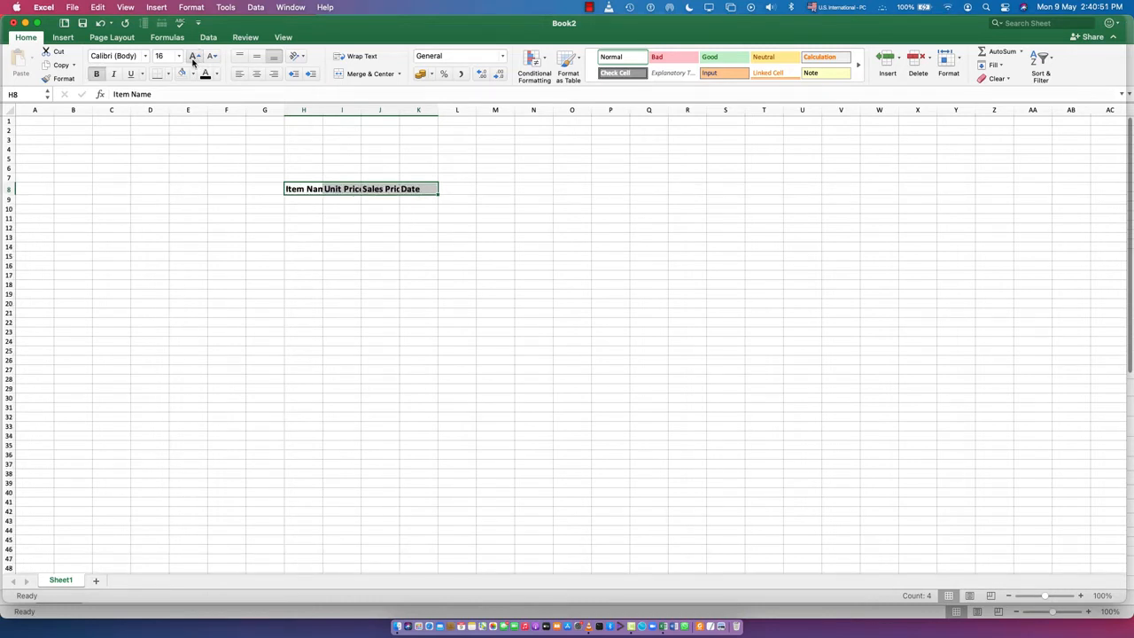
pyautogui.click(360, 59)
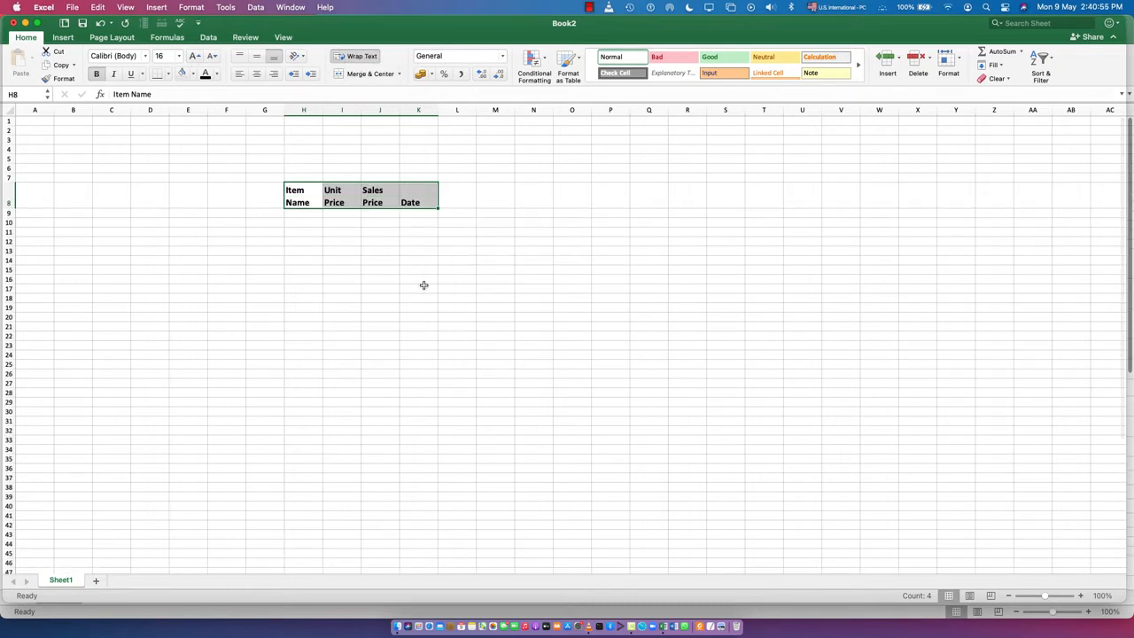
pyautogui.click(404, 247)
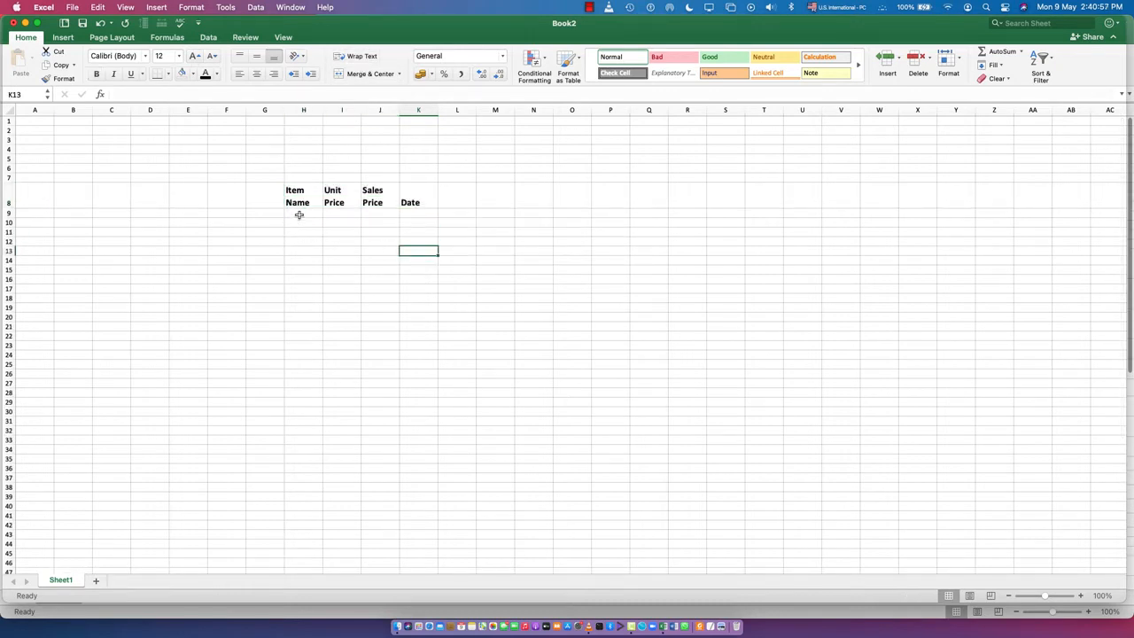
# - Format the empty cells H9:K23 under the headers with font size 16 and wrapped text
pyautogui.moveTo(297, 214); pyautogui.dragTo(417, 344)
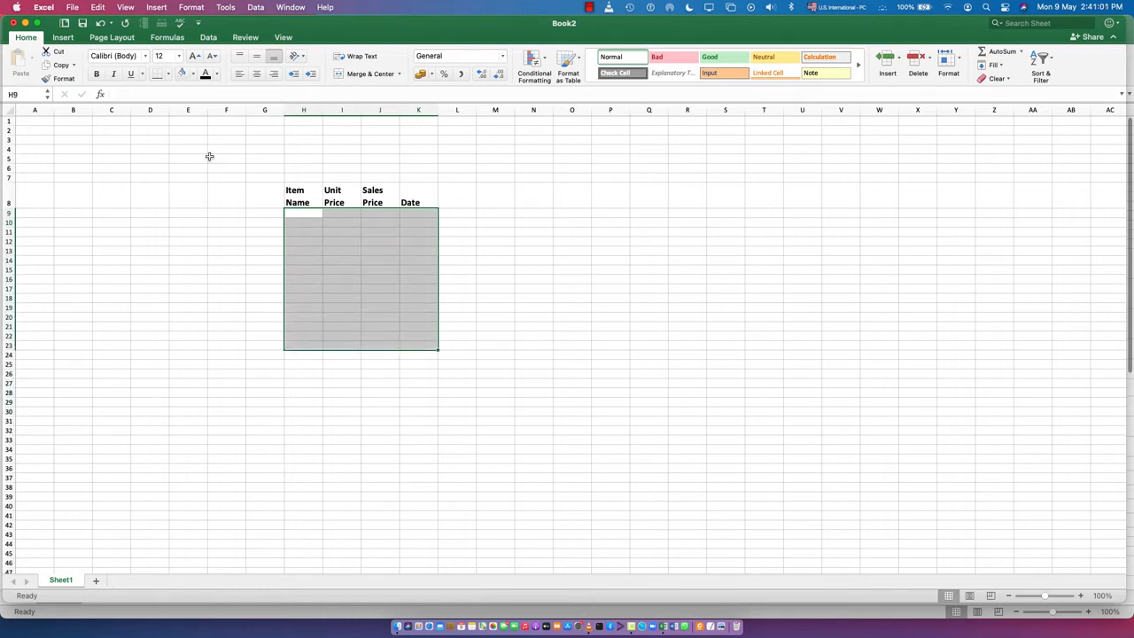
pyautogui.click(191, 56)
pyautogui.click(191, 56)
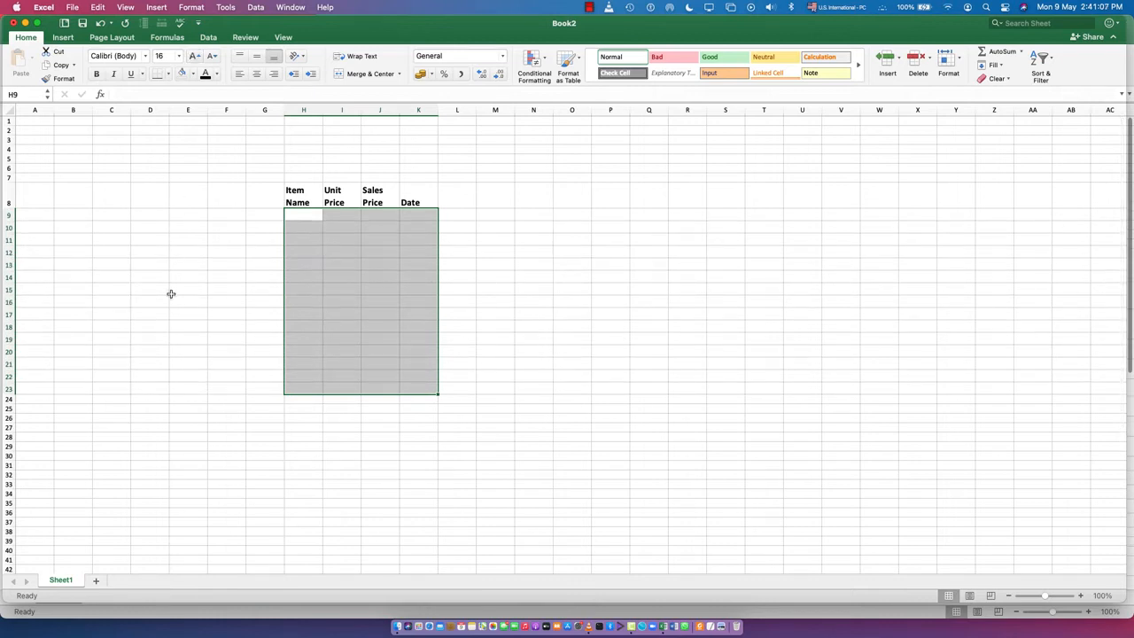
pyautogui.click(362, 56)
pyautogui.click(549, 314)
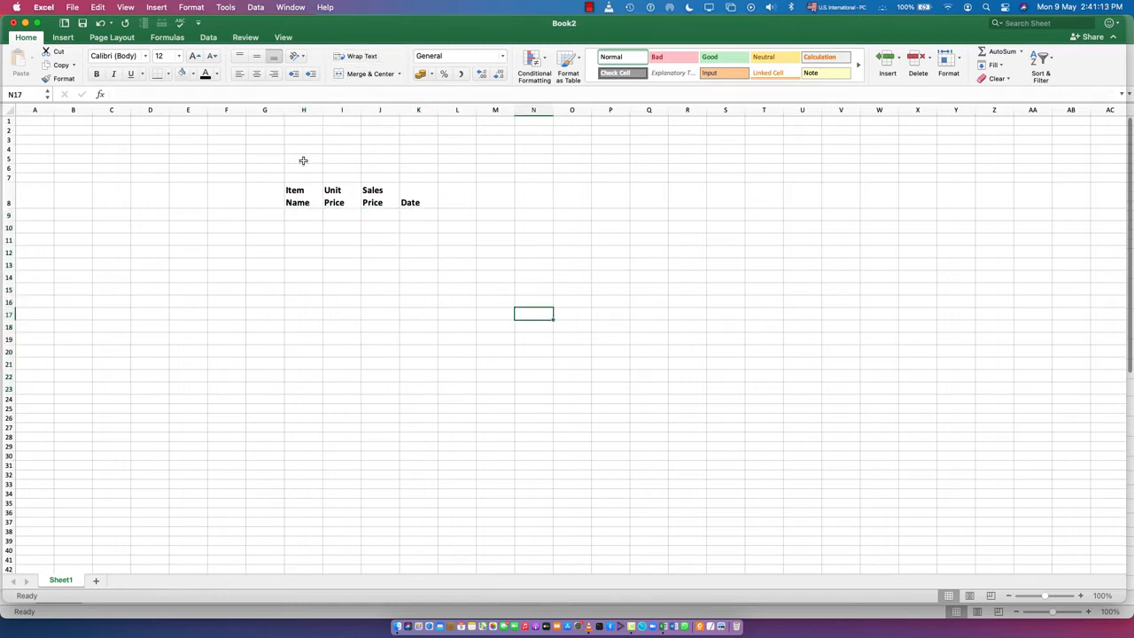
# - Merge and center cells H5:K5 above the table and enter the title Happy Shop
pyautogui.moveTo(304, 160); pyautogui.dragTo(411, 159)
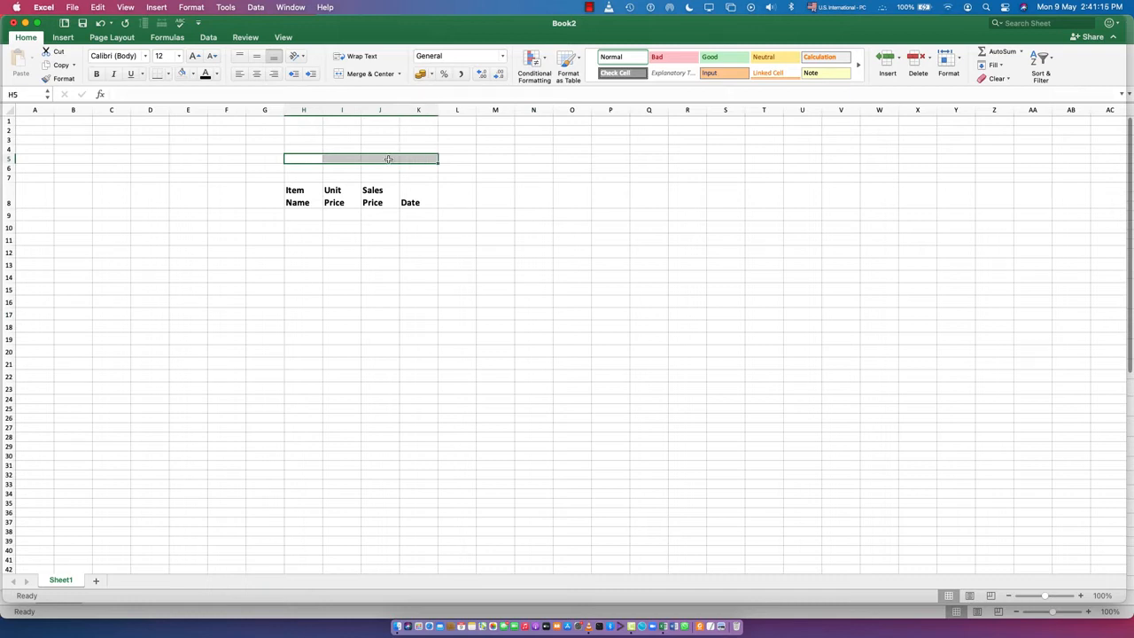
pyautogui.click(364, 74)
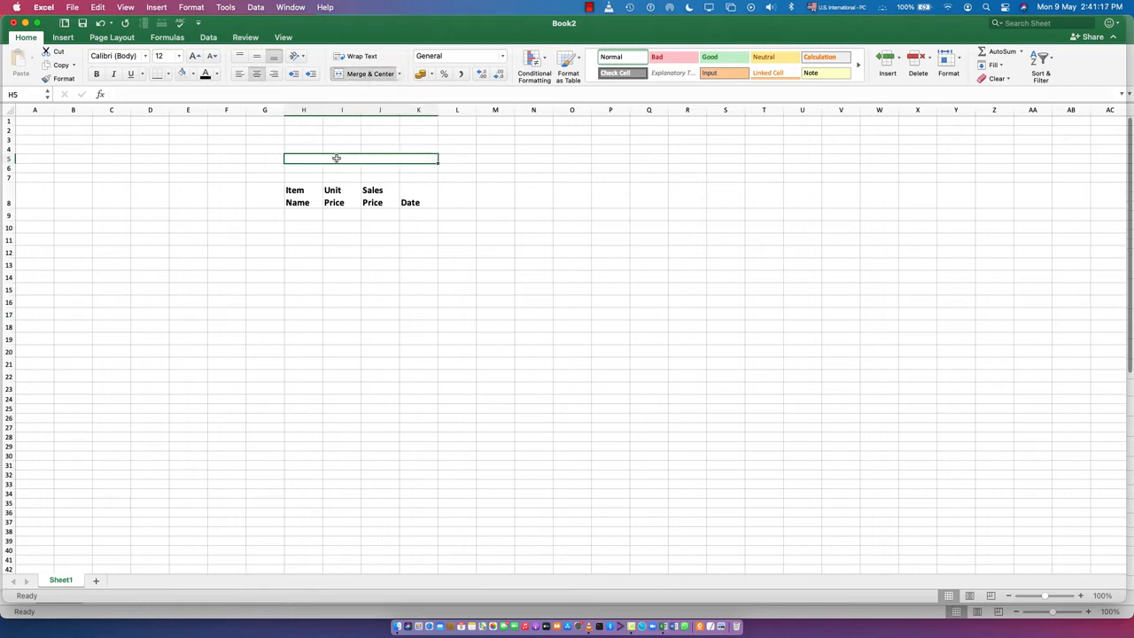
pyautogui.doubleClick(337, 160)
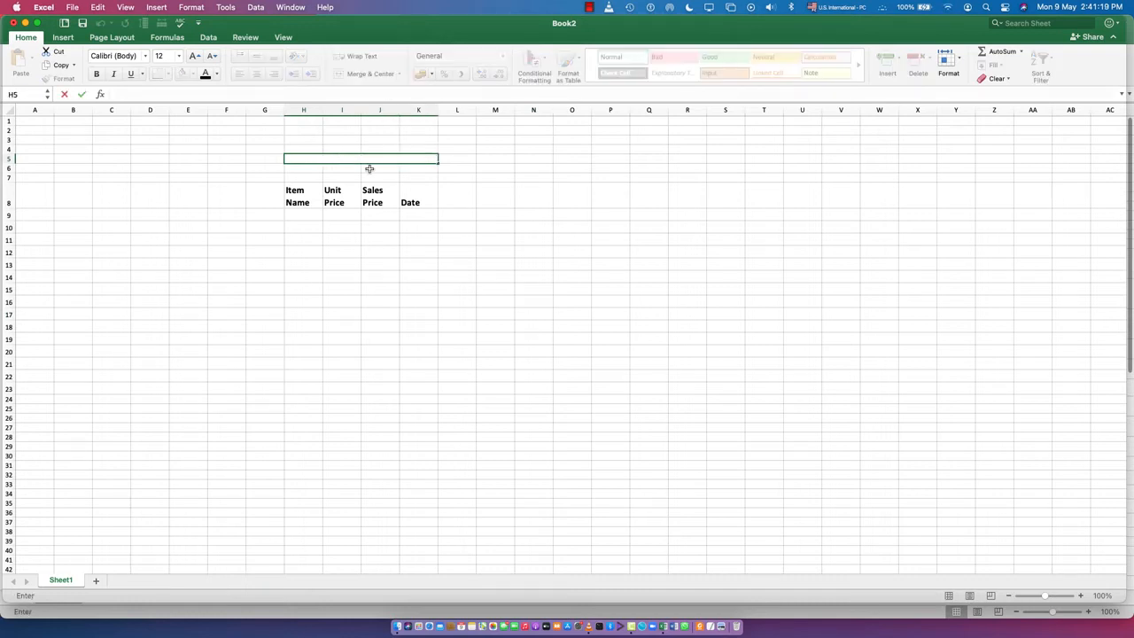
pyautogui.write('Happy Shop')
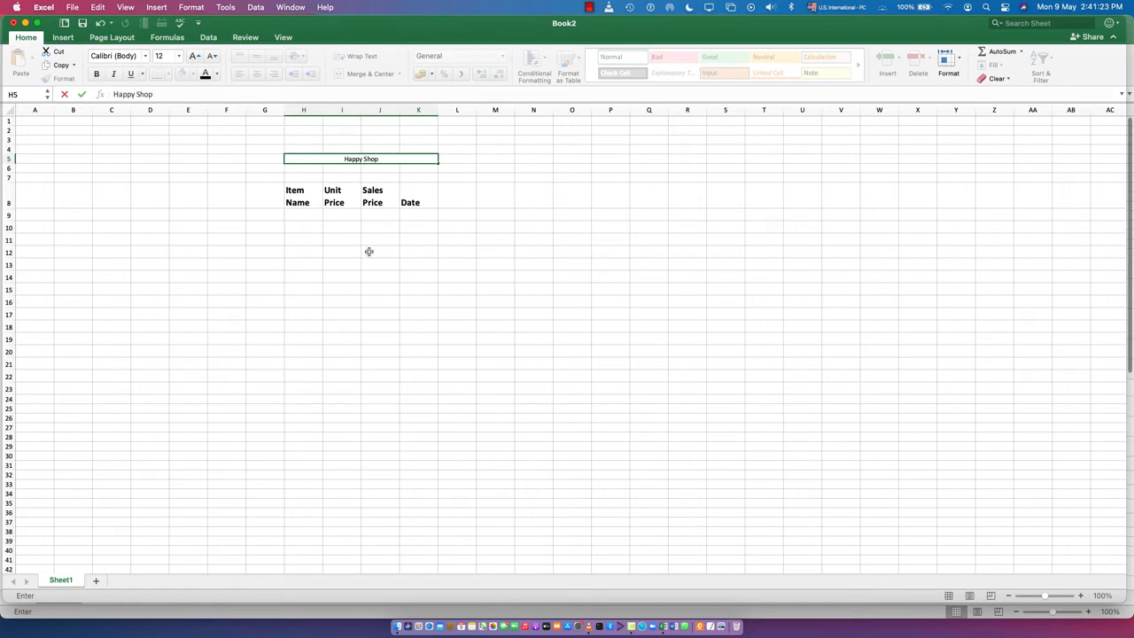
pyautogui.click(363, 291)
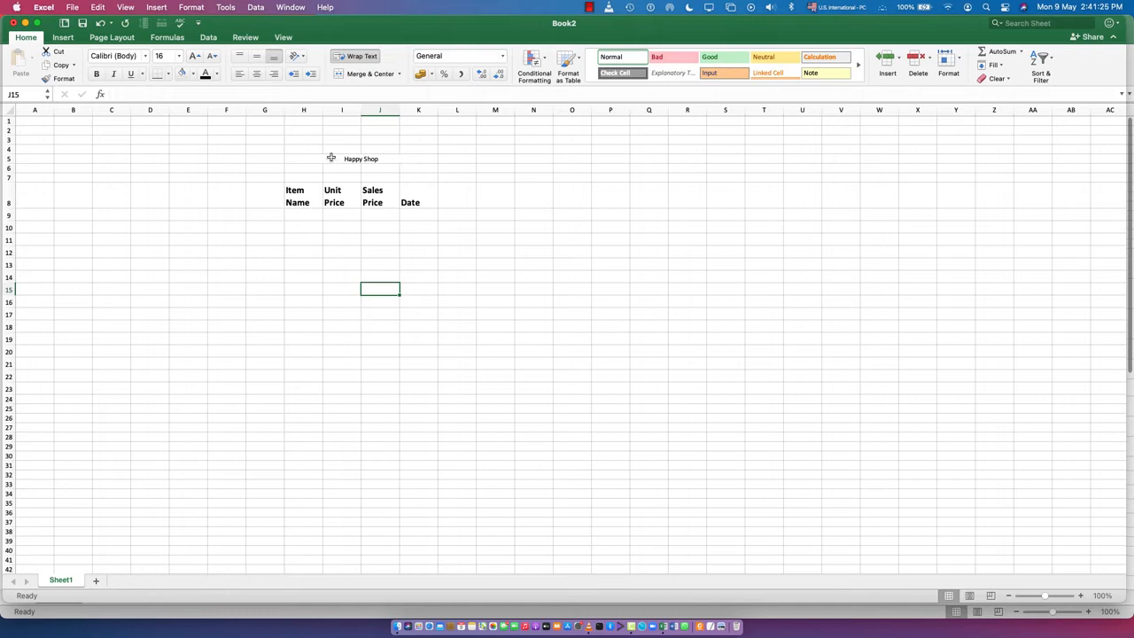
# - Enter HP Laptop in H9 and Lenovo Laptop in H10 as the first two item names
pyautogui.click(301, 216)
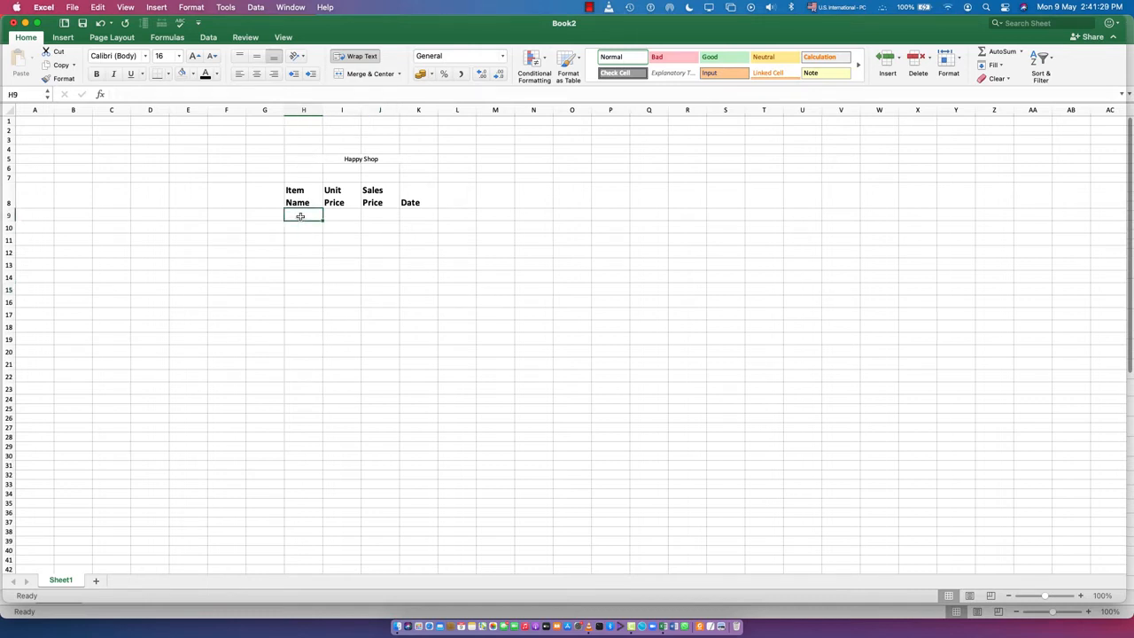
pyautogui.write('HP')
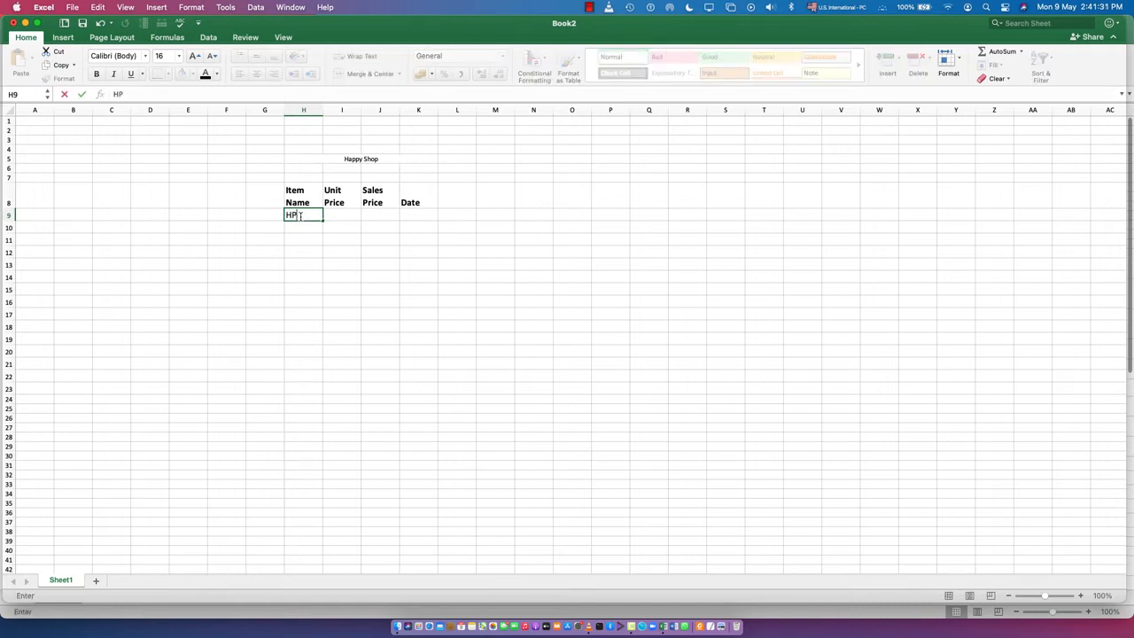
pyautogui.write(' Laptop')
pyautogui.press('Return')
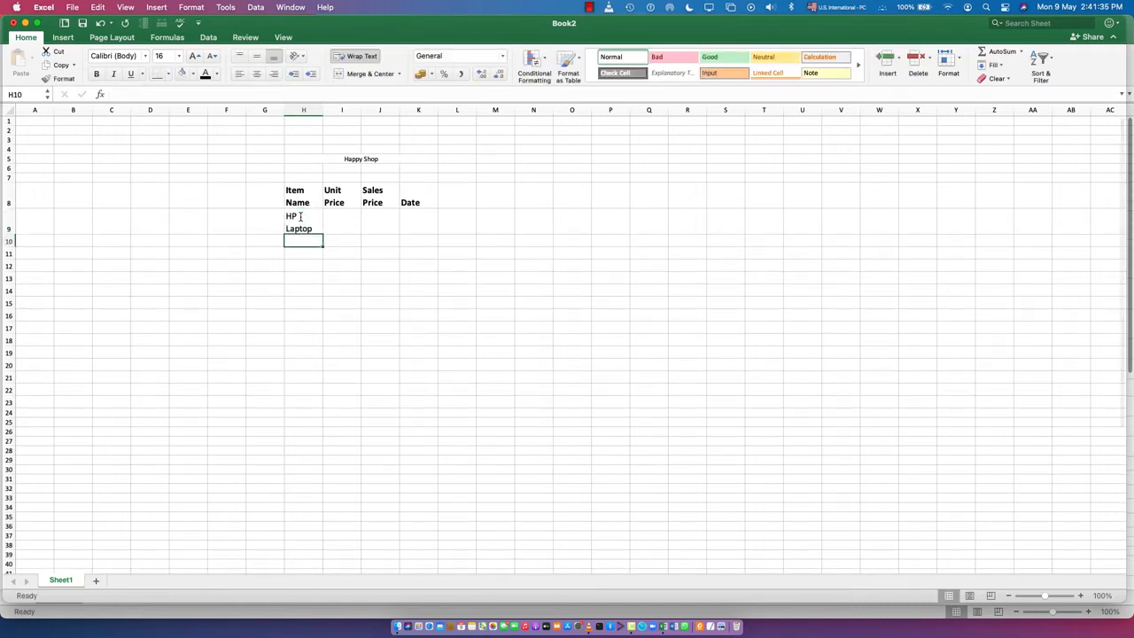
pyautogui.write('Lev')
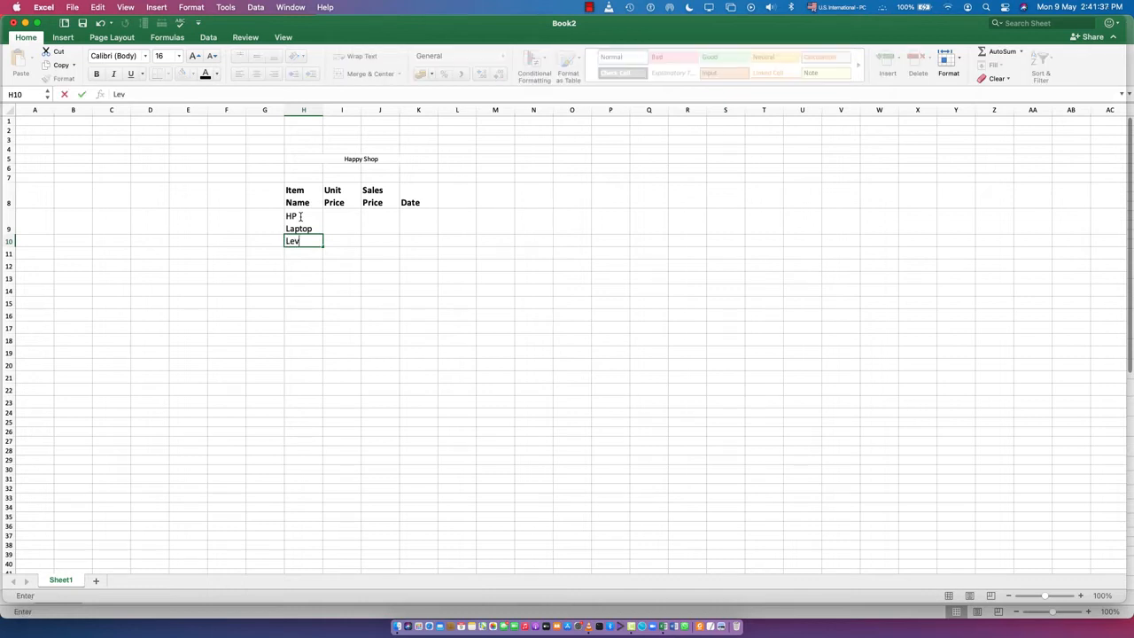
pyautogui.write('o')
pyautogui.press('BackSpace')
pyautogui.press('BackSpace')
pyautogui.write('novo Lapt')
pyautogui.press('Return')
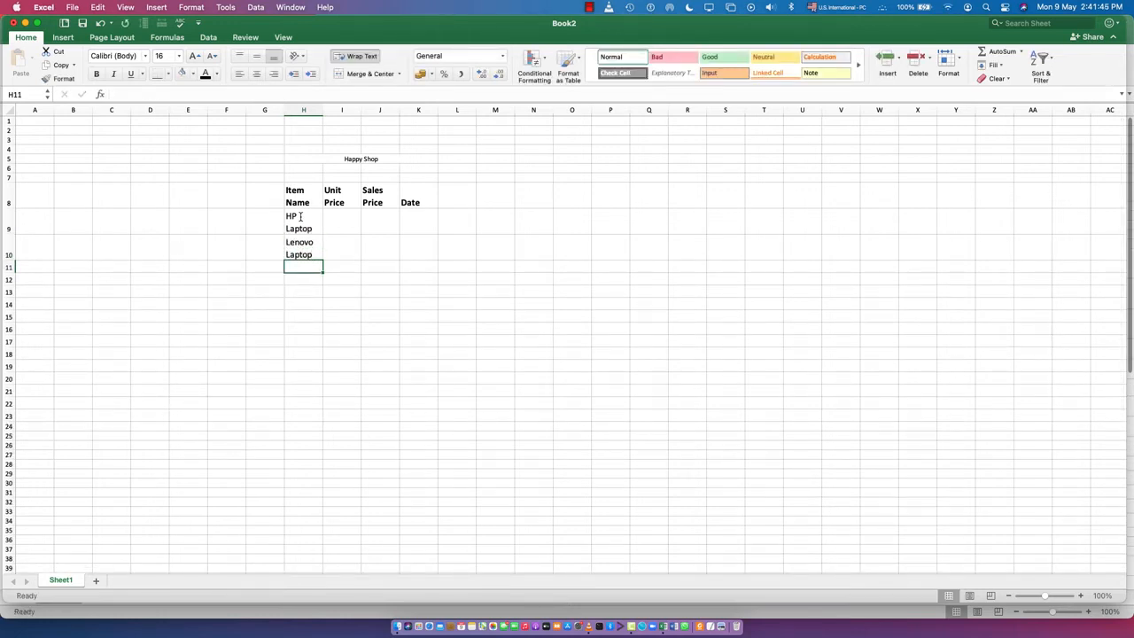
# - Add Acer Laptop in H11 and Toshiba Laptop in H12 to the item names
pyautogui.write('Acer')
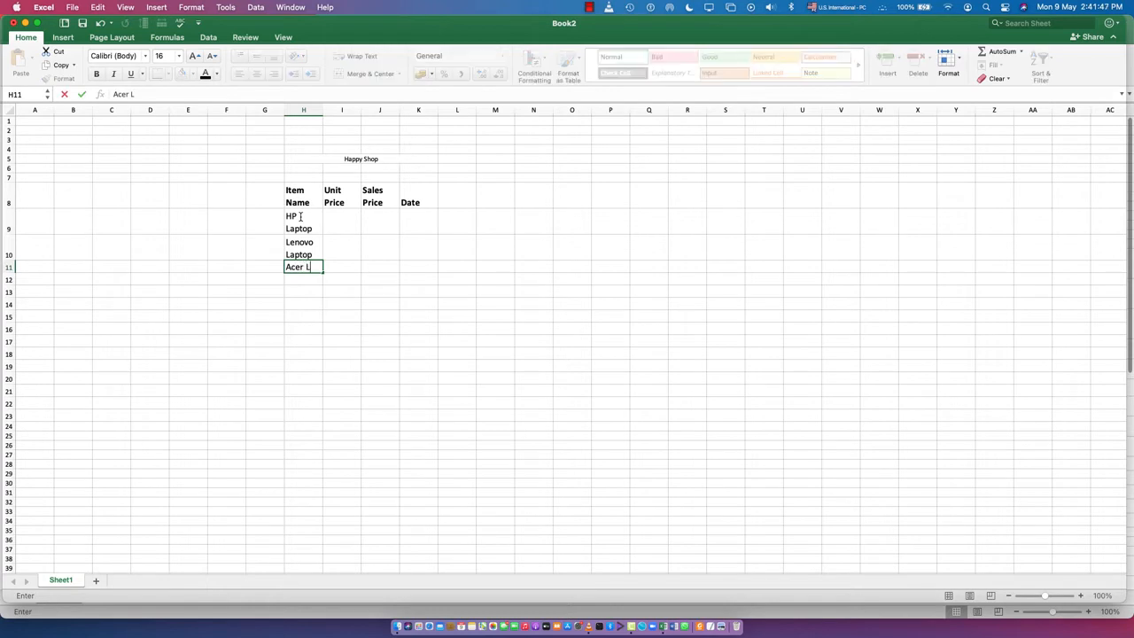
pyautogui.write(' Laptop')
pyautogui.press('Return')
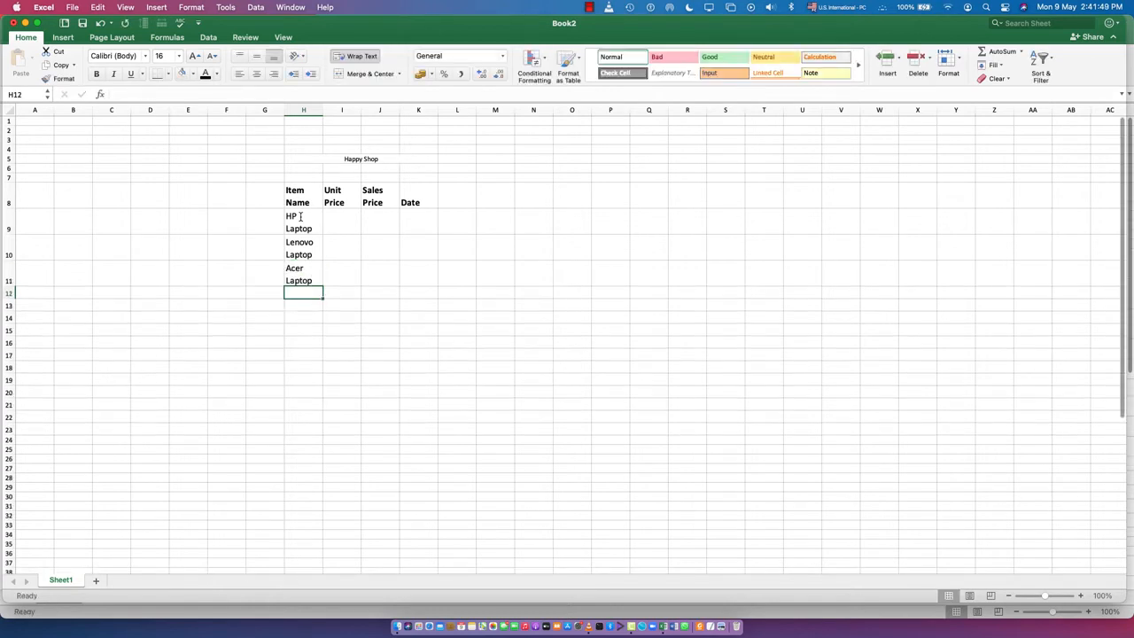
pyautogui.write('Toshiba')
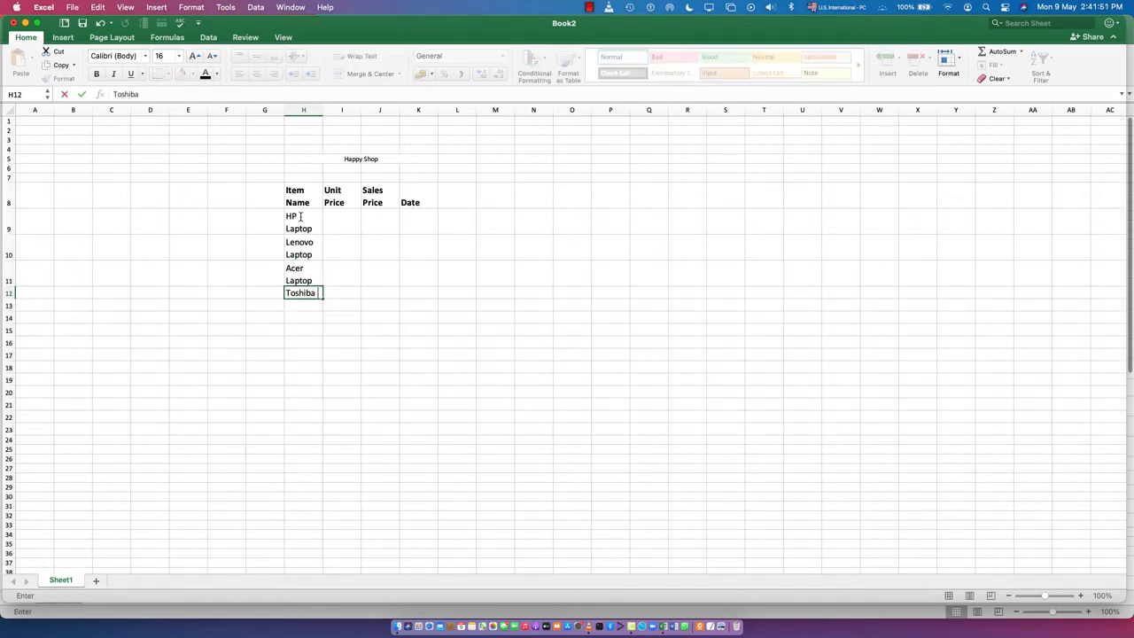
pyautogui.write(' Laptop')
pyautogui.press('Return')
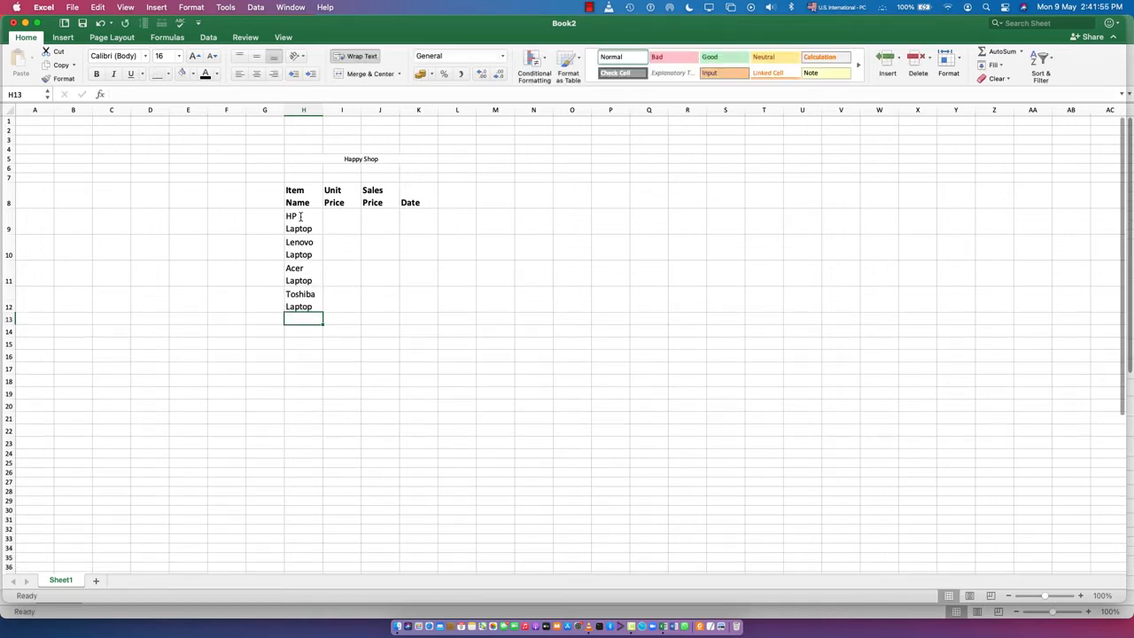
# - Complete the item names with HDMI Cable, Keyboard and Mouse in cells H13 to H15
pyautogui.write('HP')
pyautogui.press('BackSpace')
pyautogui.press('BackSpace')
pyautogui.write('DMI')
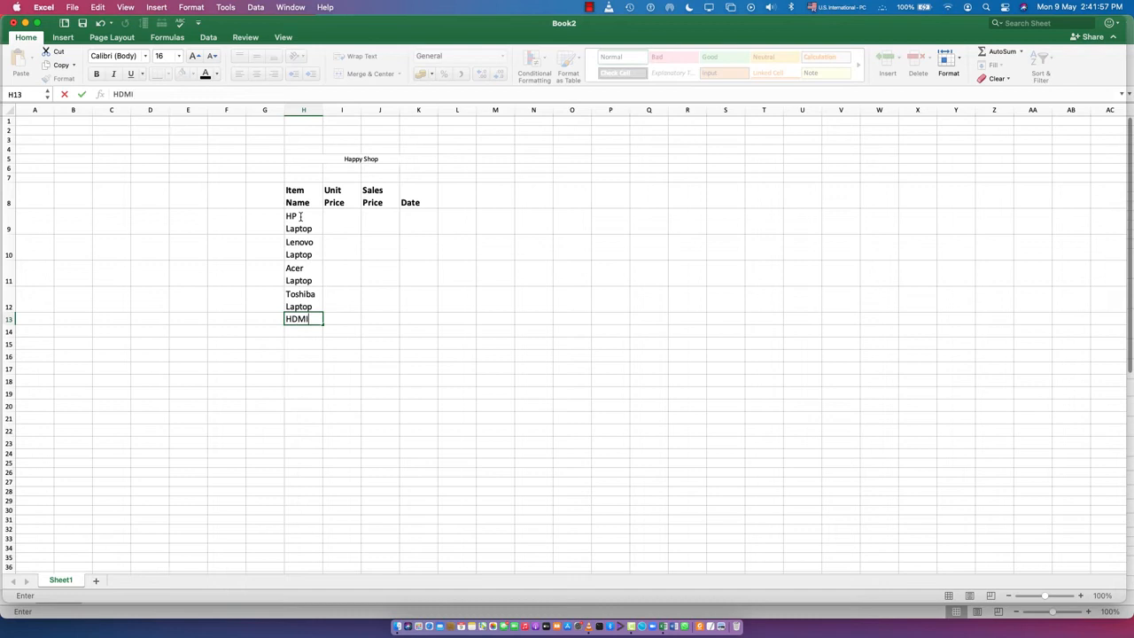
pyautogui.write(' Cable')
pyautogui.press('Return')
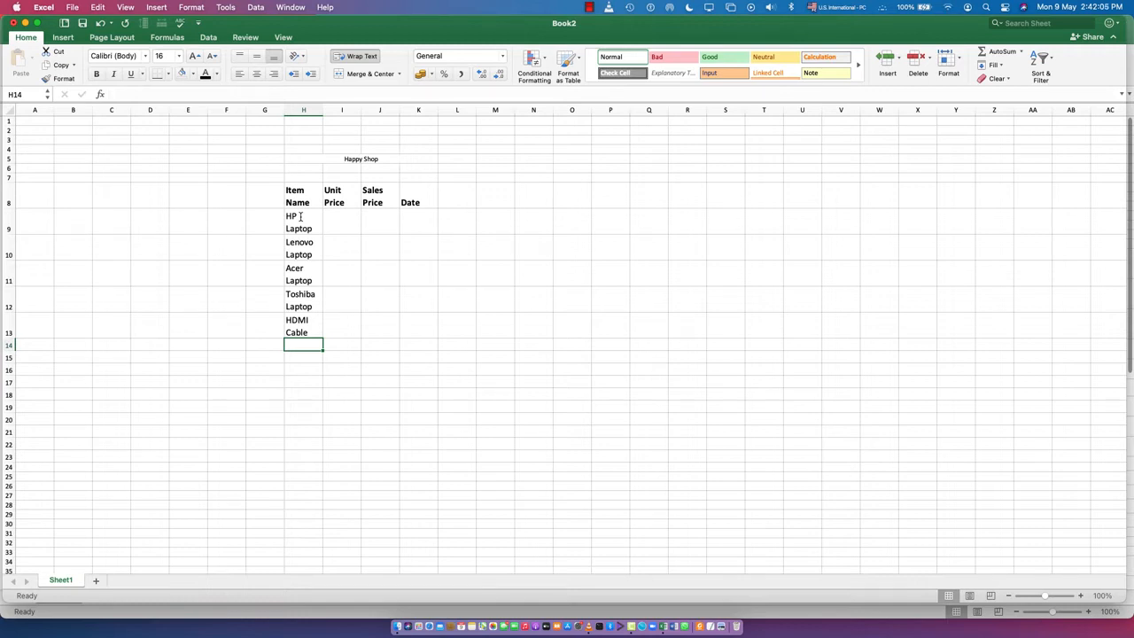
pyautogui.write('Keyboar')
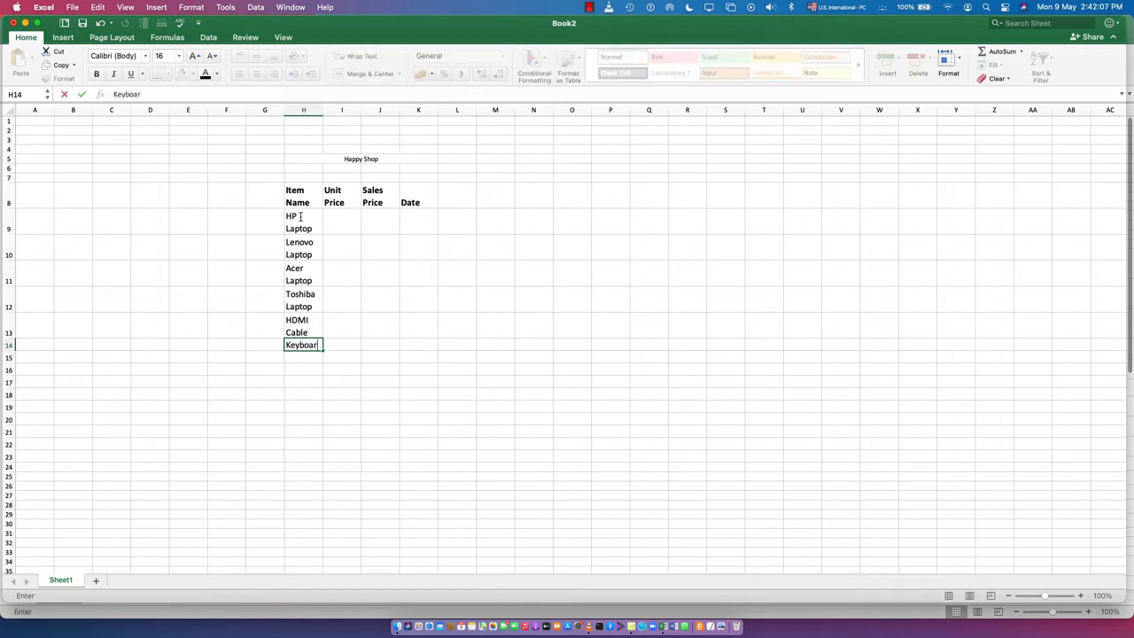
pyautogui.write('d')
pyautogui.press('Return')
pyautogui.write('Mouse')
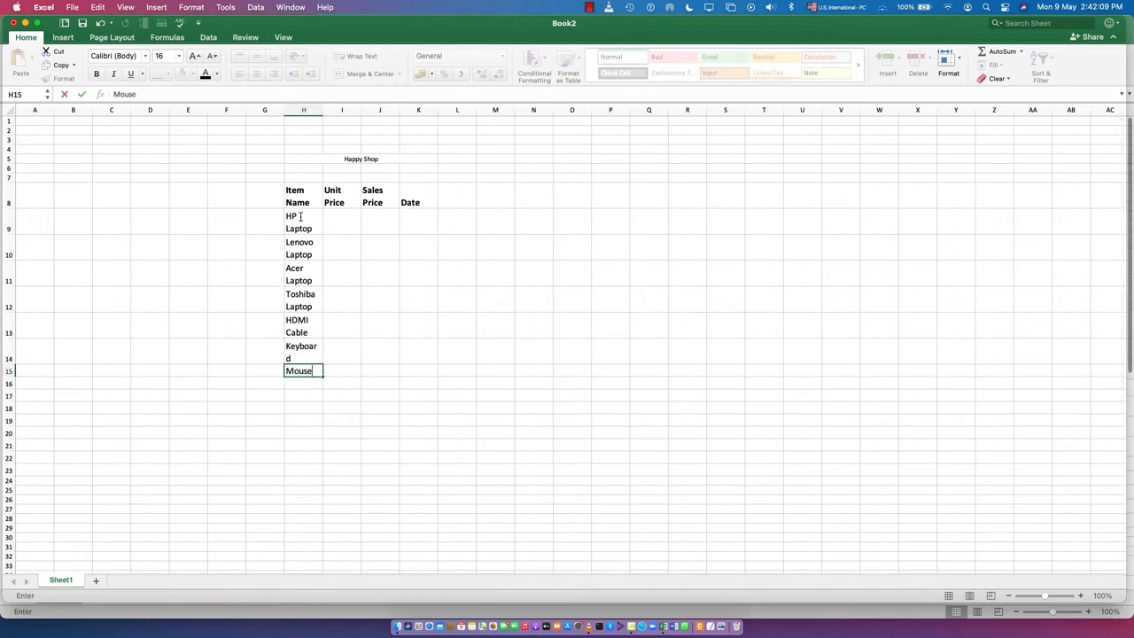
pyautogui.press('Return')
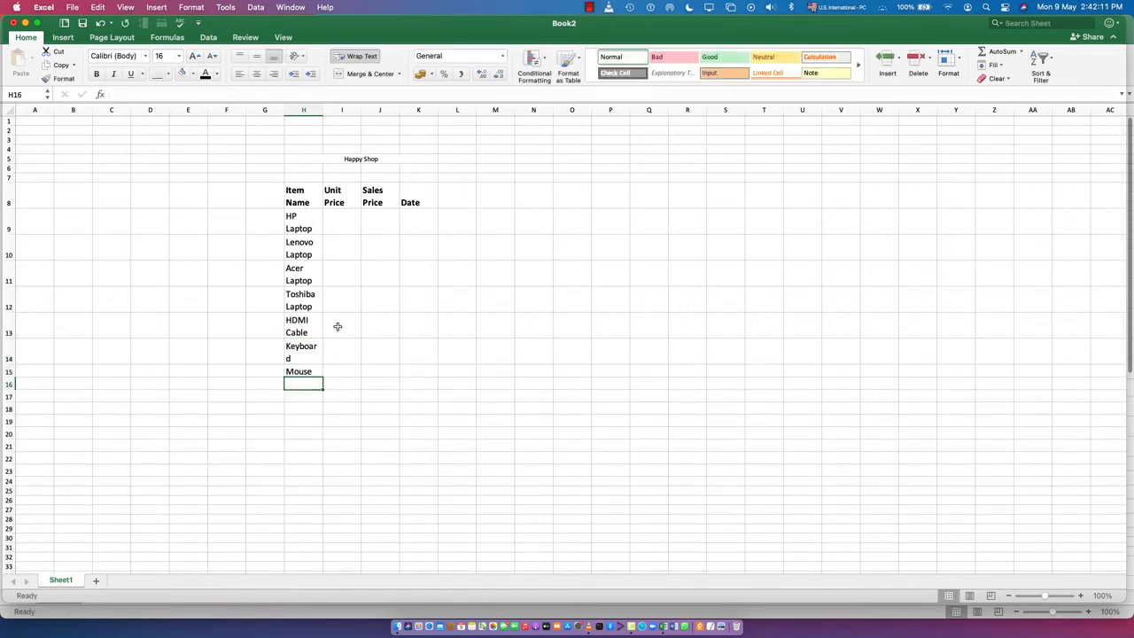
# - Number the items from 1 to 7 in cells G9 to G15, beside their names
pyautogui.click(274, 221)
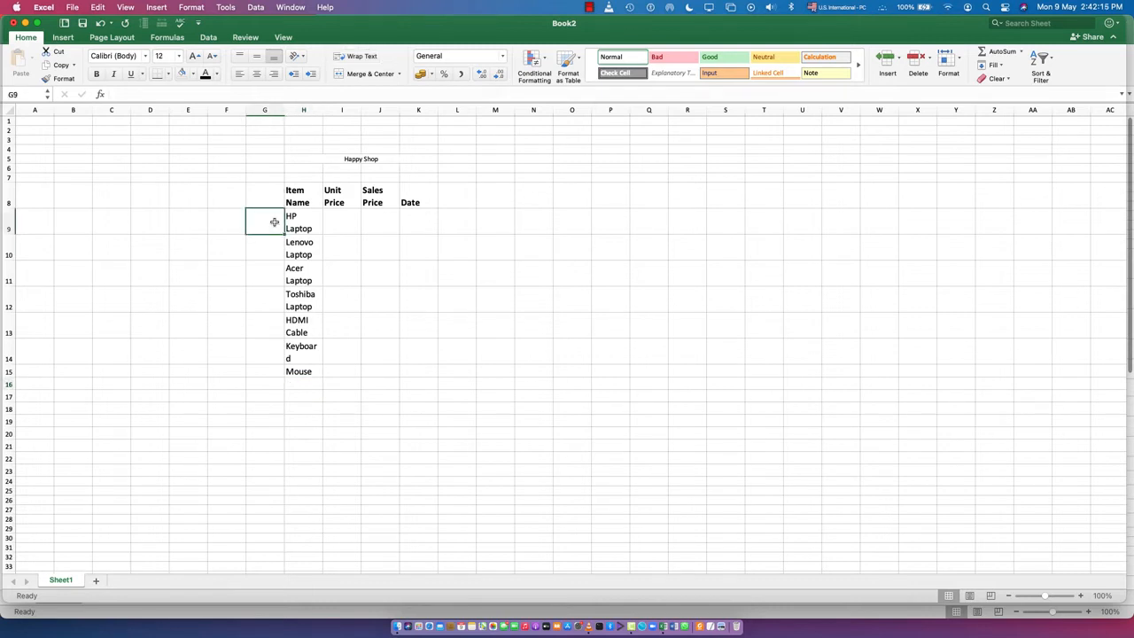
pyautogui.write('1')
pyautogui.press('Return')
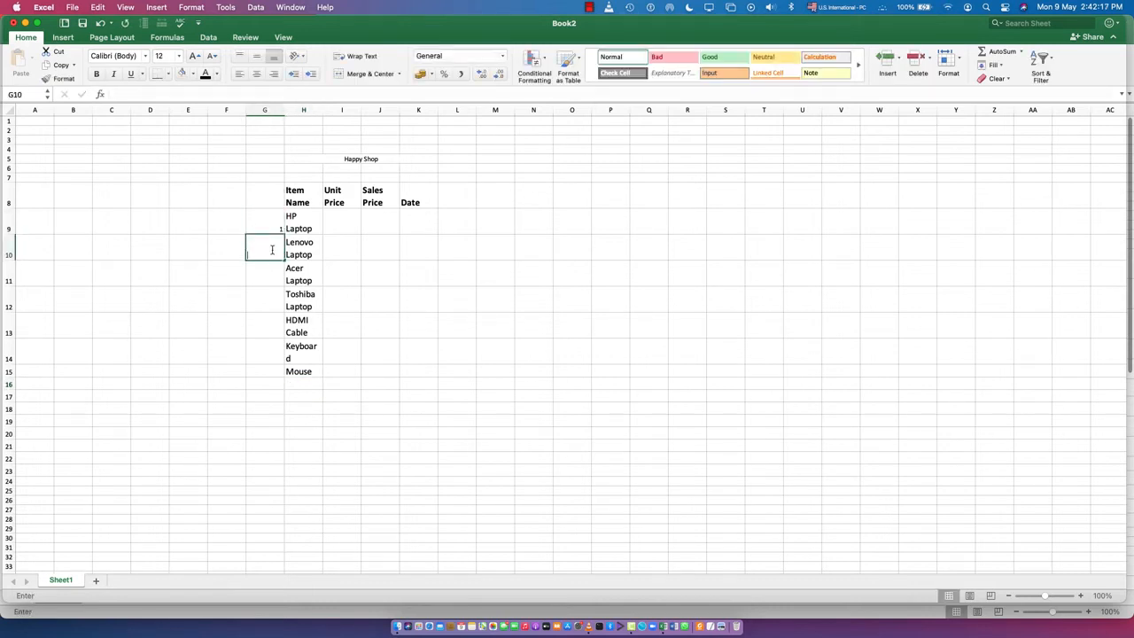
pyautogui.write('2')
pyautogui.press('Return')
pyautogui.write('3')
pyautogui.press('Return')
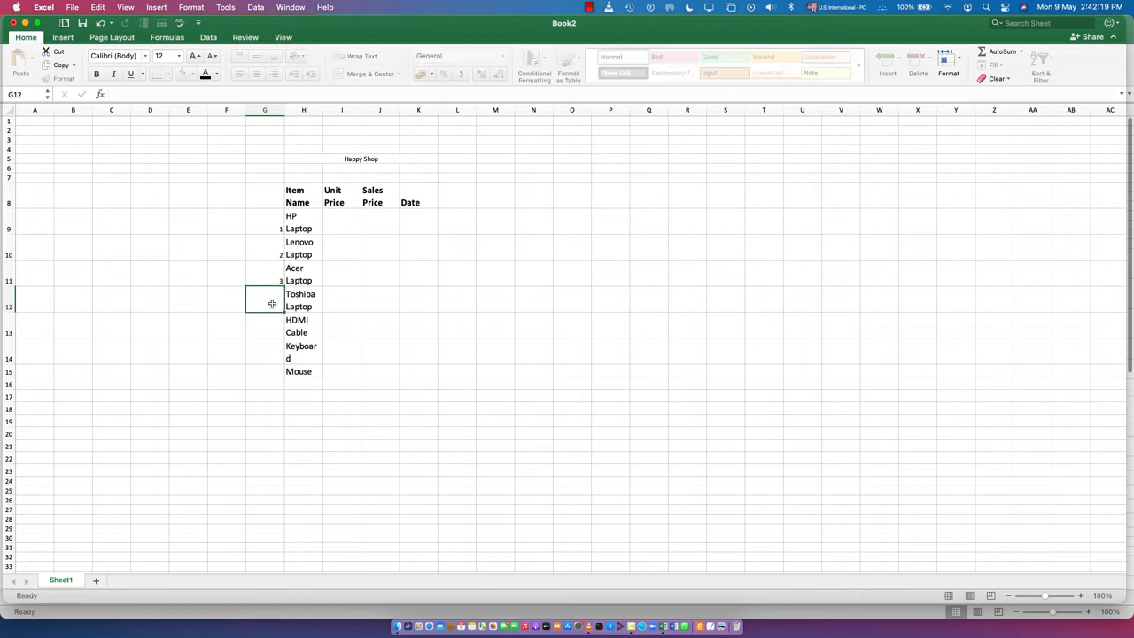
pyautogui.write('4')
pyautogui.press('Return')
pyautogui.write('5')
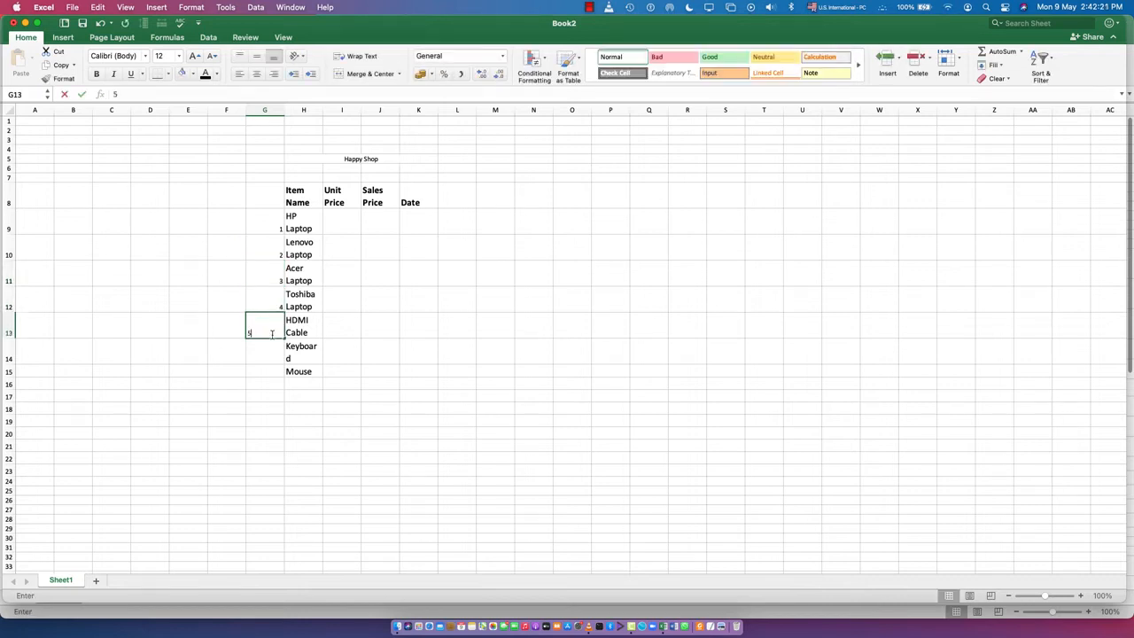
pyautogui.press('Return')
pyautogui.write('6')
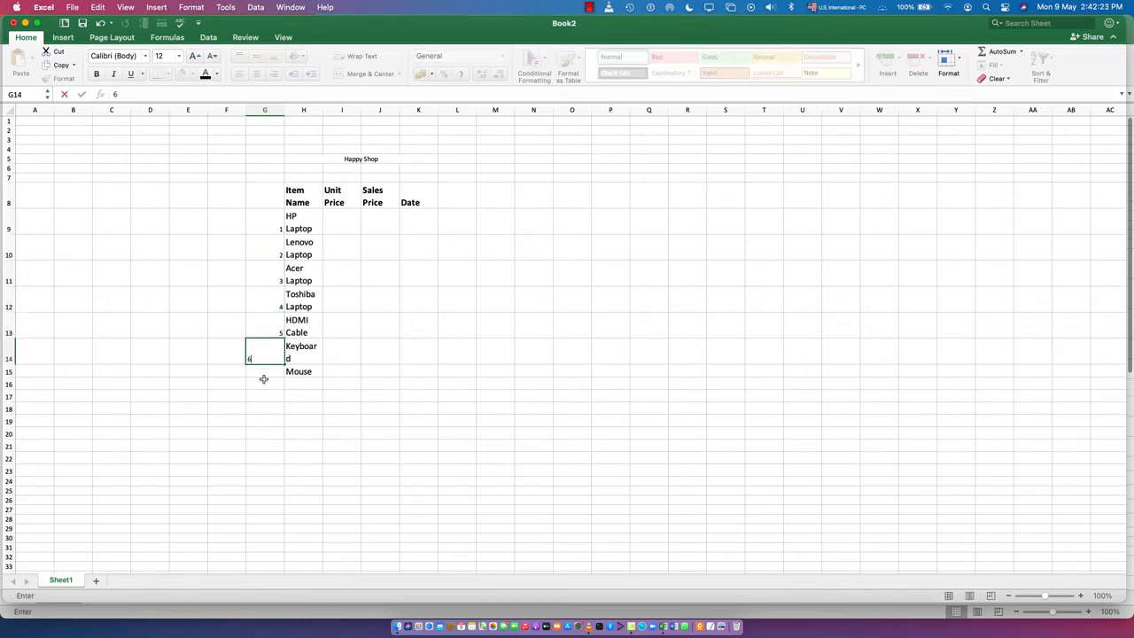
pyautogui.press('Return')
pyautogui.write('7')
pyautogui.click(384, 353)
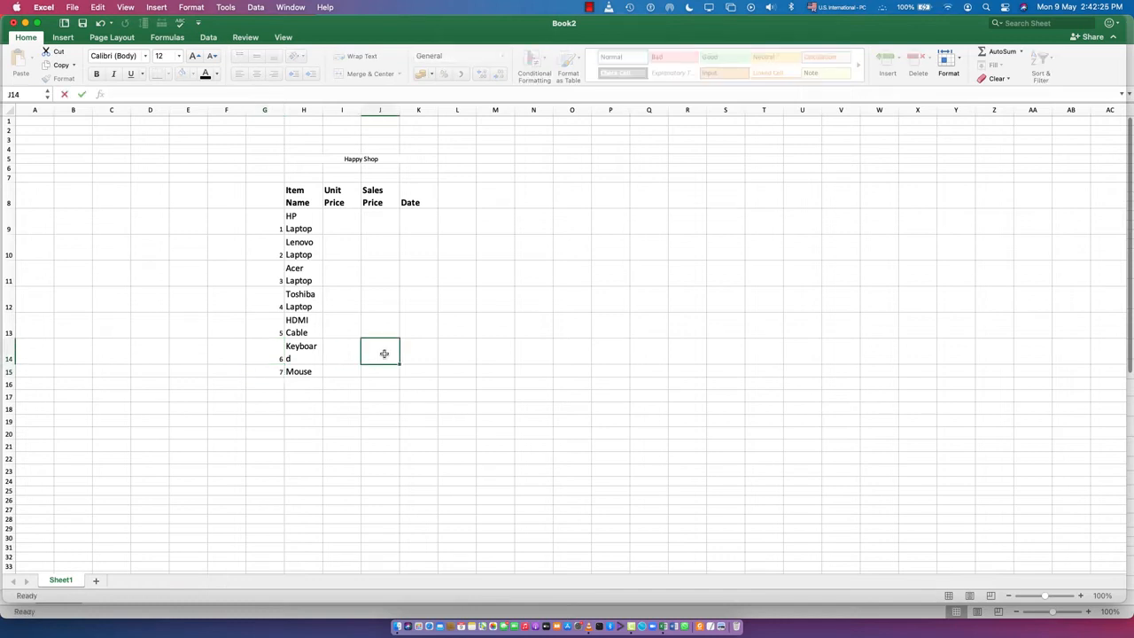
# - Enter the unit prices 1234, 2313 and 1932 for the HP, Lenovo and Acer laptops in cells I9 to I11
pyautogui.click(339, 222)
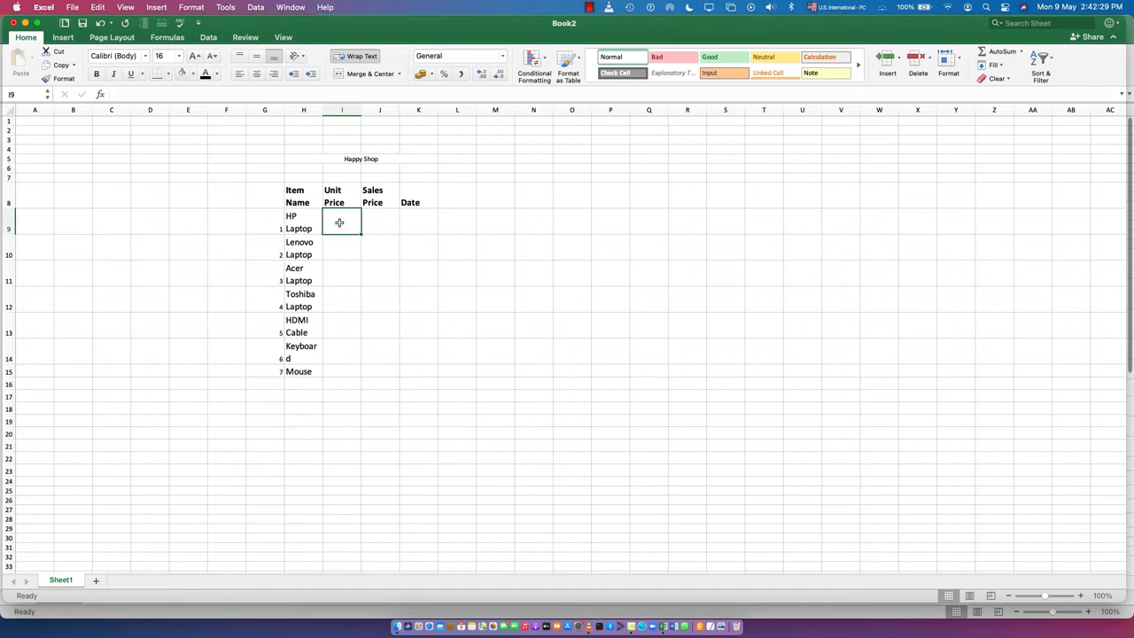
pyautogui.write('1234')
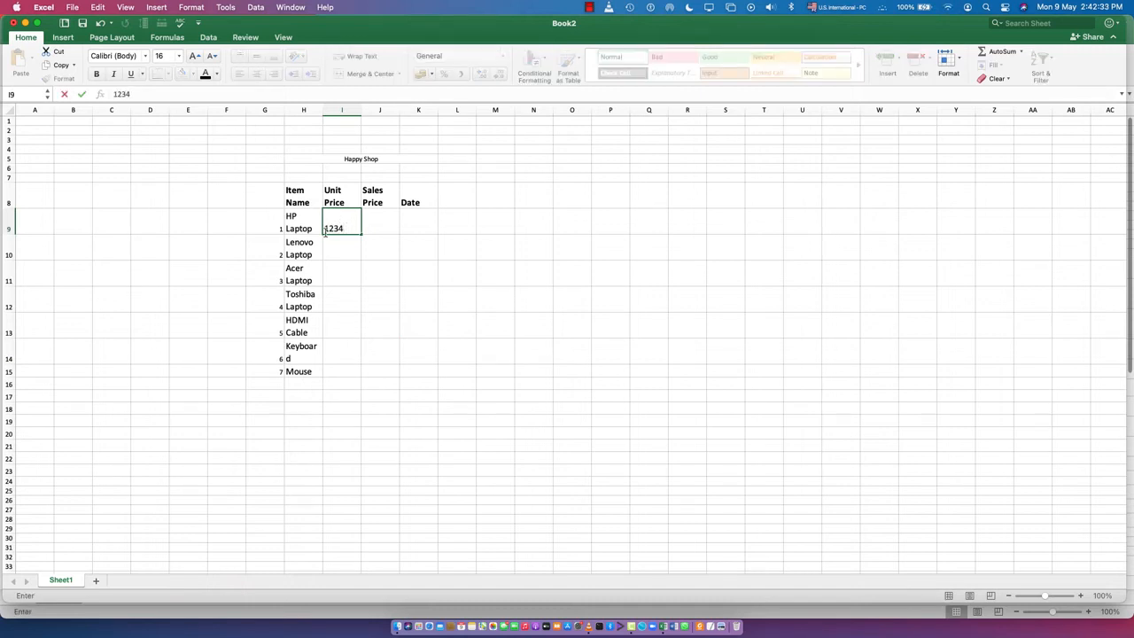
pyautogui.click(333, 250)
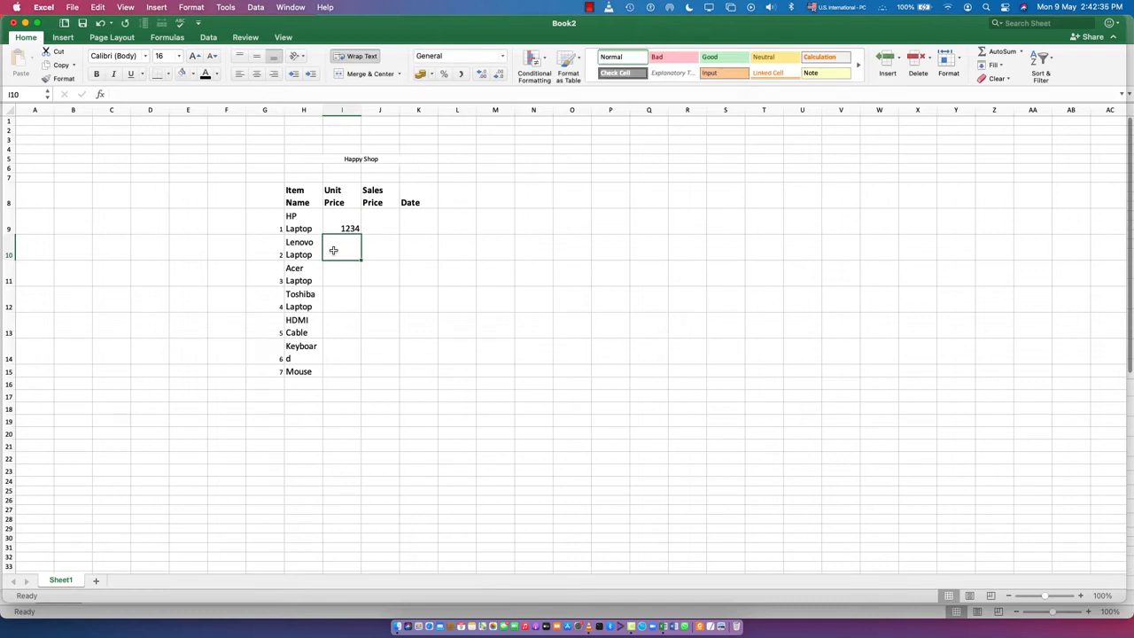
pyautogui.write('2313')
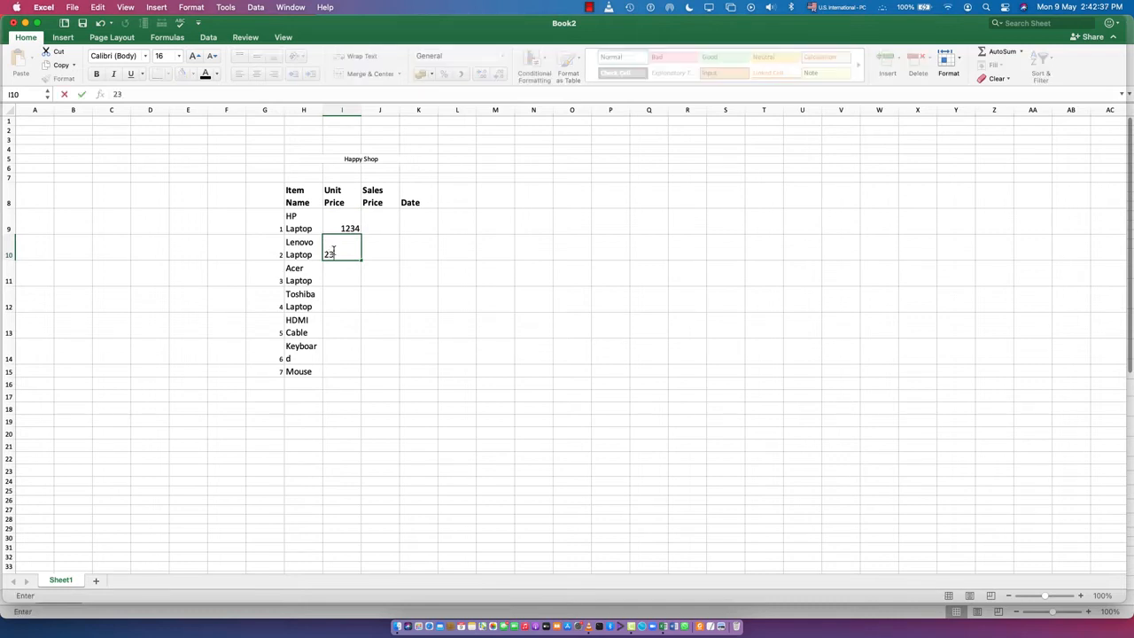
pyautogui.click(345, 279)
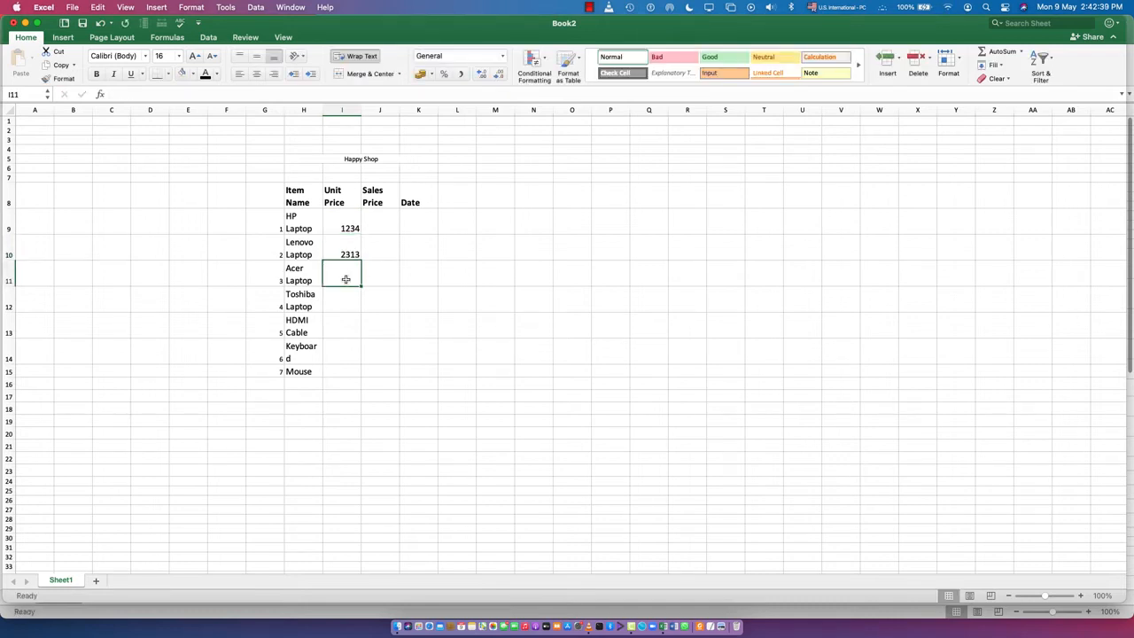
pyautogui.write('19')
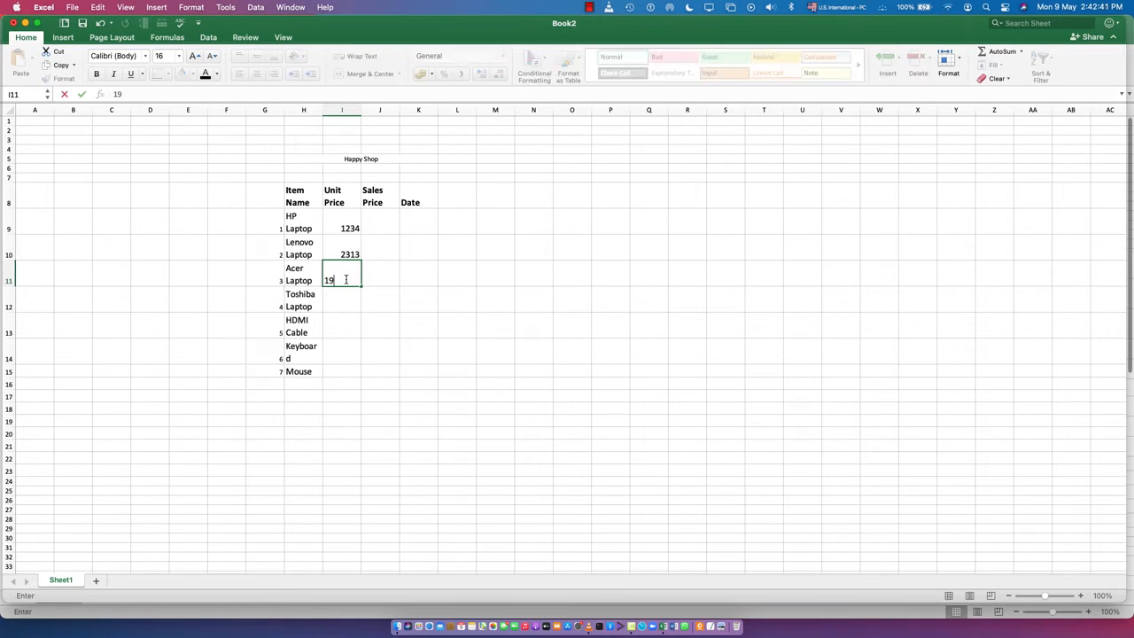
pyautogui.write('32')
# - Enter the unit prices 1893 for the Toshiba Laptop in I12 and 1901 for the HDMI Cable in I13
pyautogui.click(334, 304)
pyautogui.write('1')
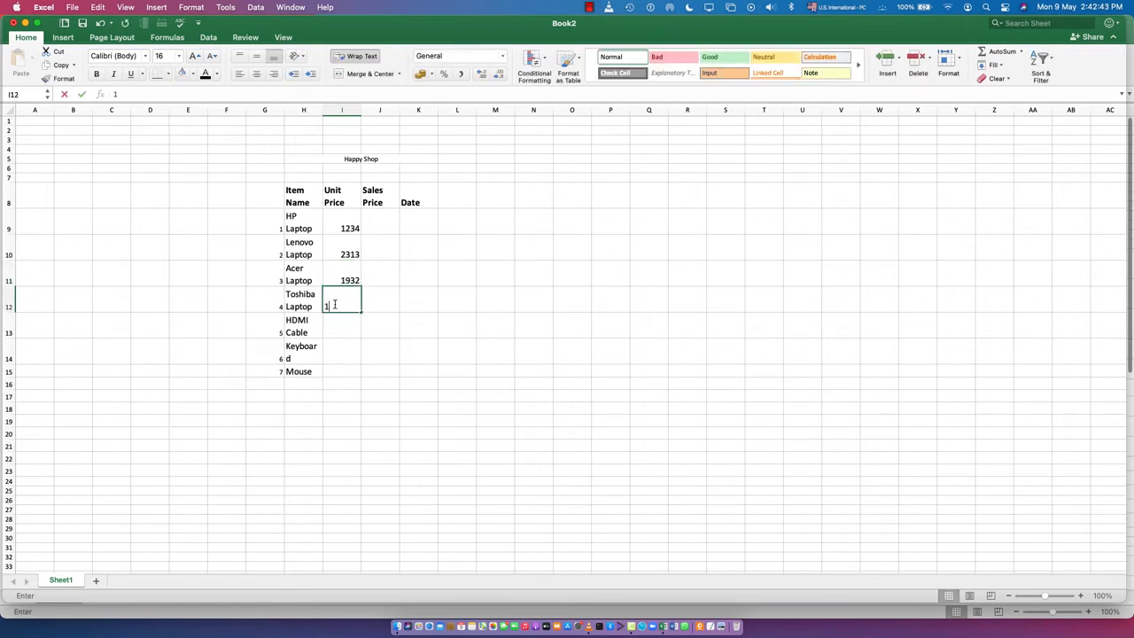
pyautogui.write('893')
pyautogui.click(342, 323)
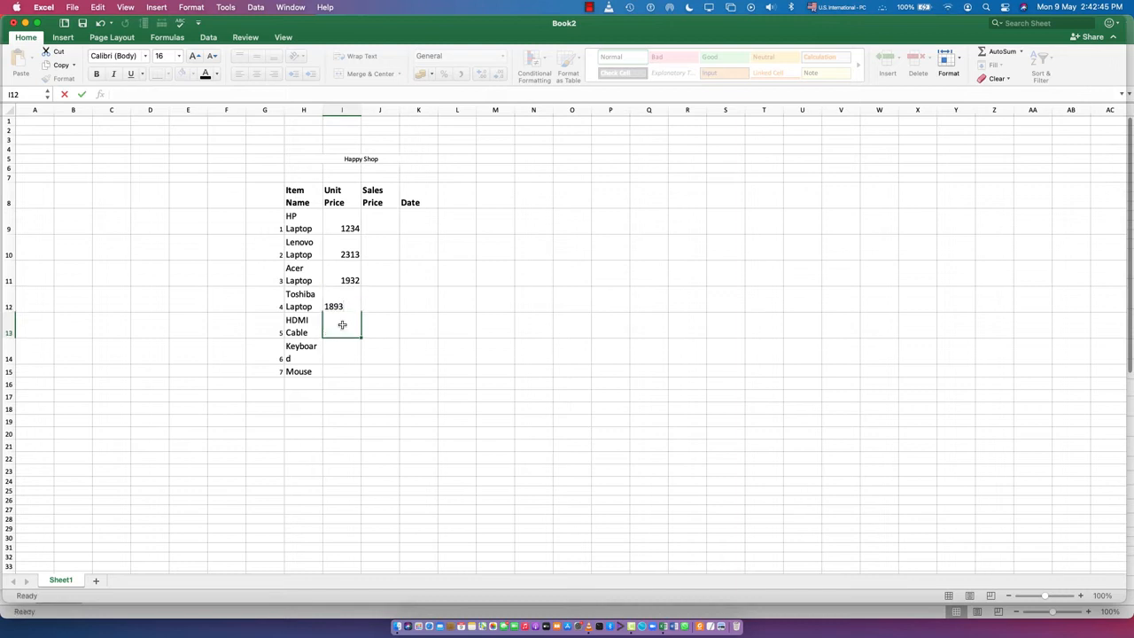
pyautogui.write('190')
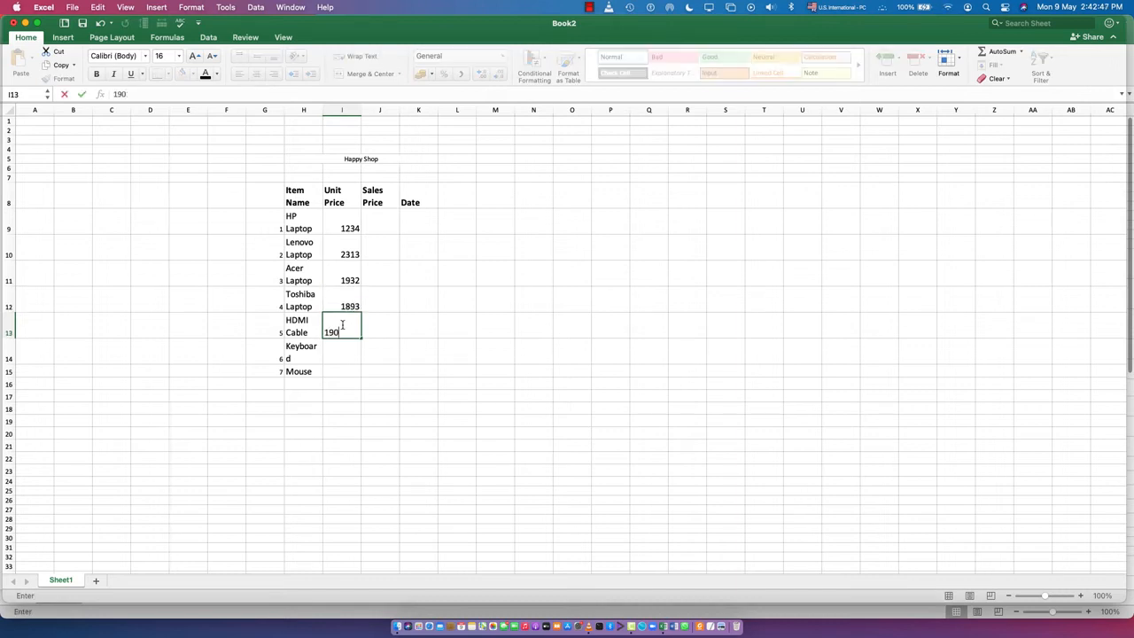
pyautogui.write('1')
# - Complete the unit prices with 54 for the Keyboard in I14 and 32 for the Mouse in I15
pyautogui.click(343, 353)
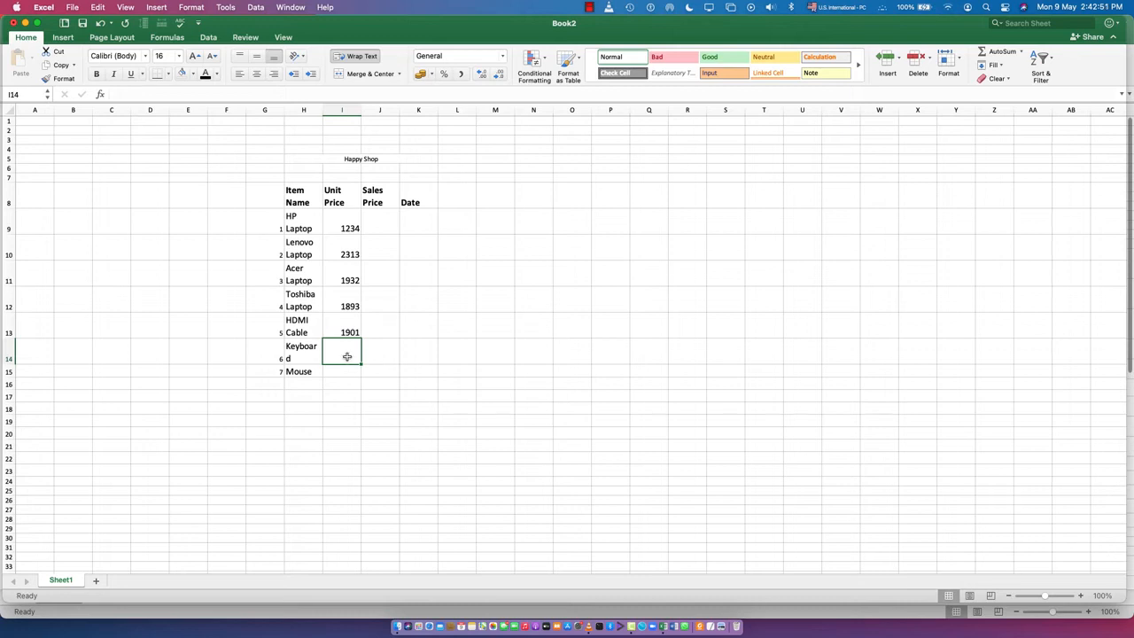
pyautogui.write('54')
pyautogui.click(344, 371)
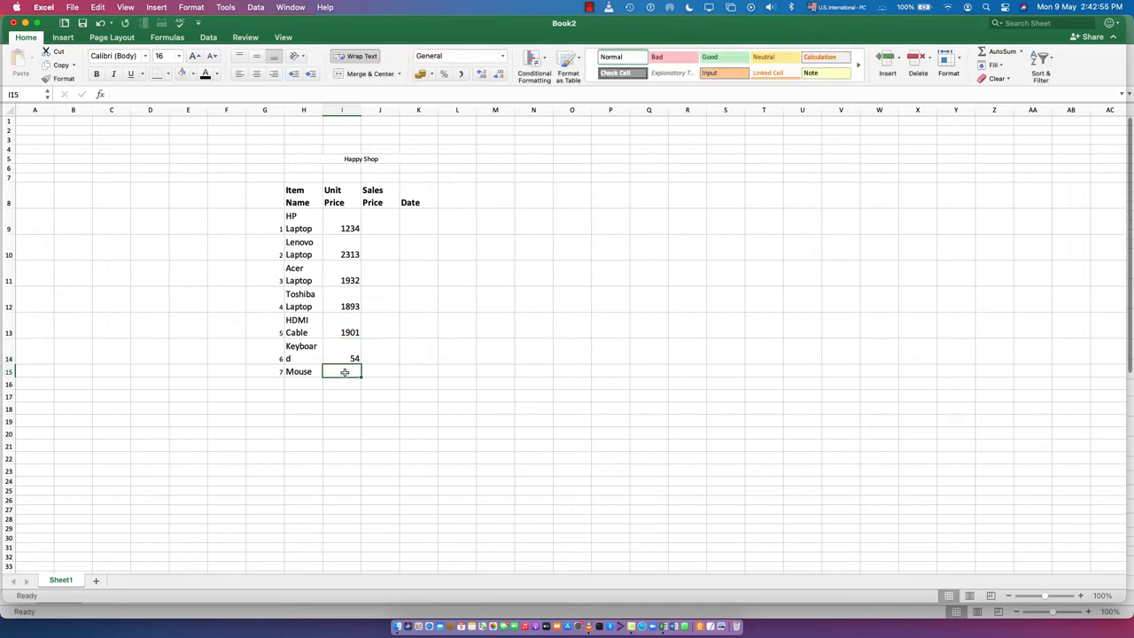
pyautogui.write('32')
pyautogui.click(367, 407)
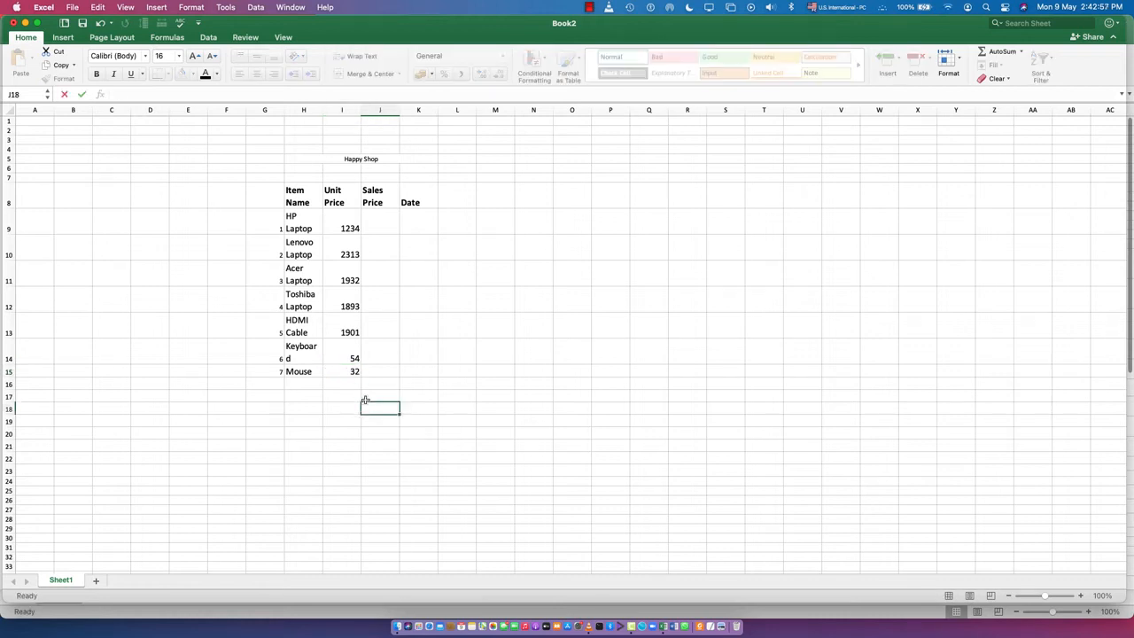
# - Format the unit prices in I9 to I15 as Number with two decimal places and the 1000 separator
pyautogui.moveTo(345, 218); pyautogui.dragTo(353, 368)
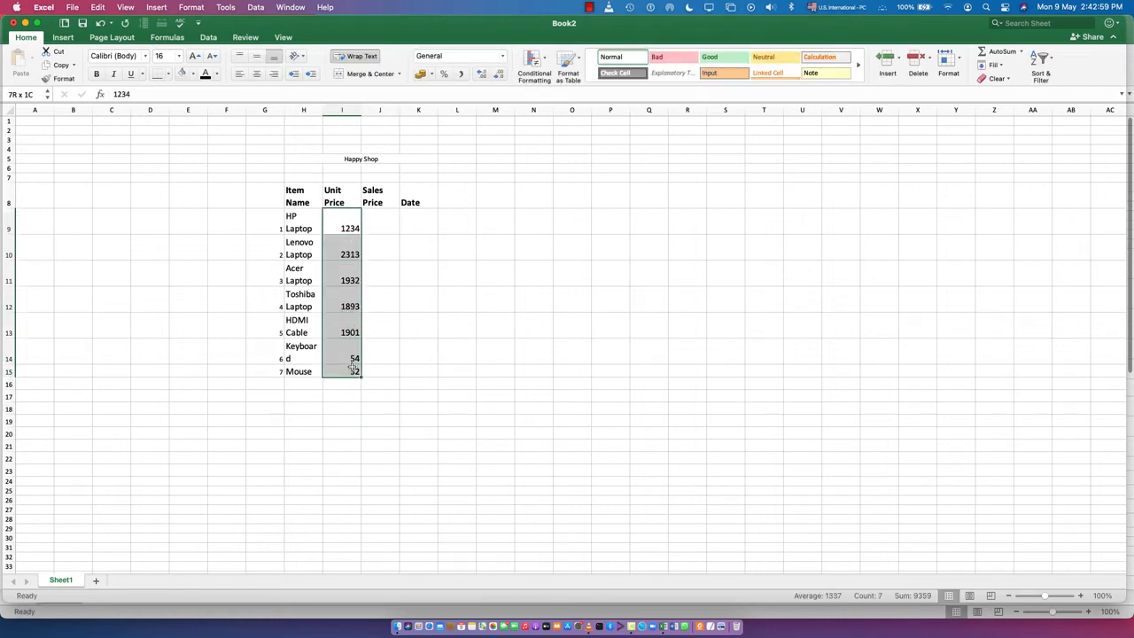
pyautogui.rightClick(348, 334)
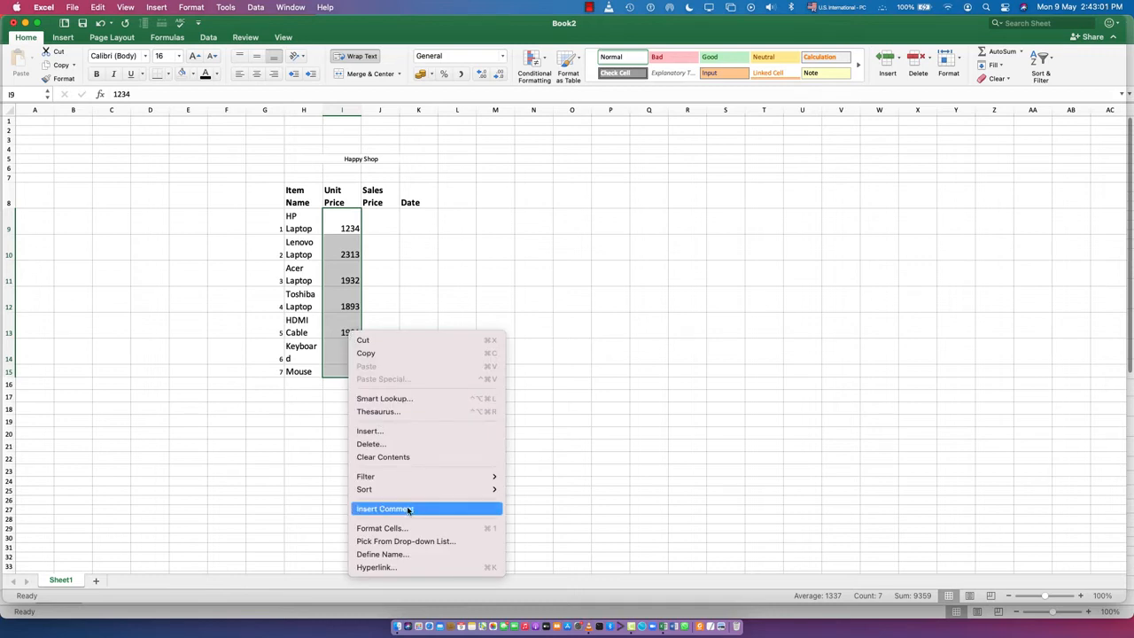
pyautogui.press('Escape')
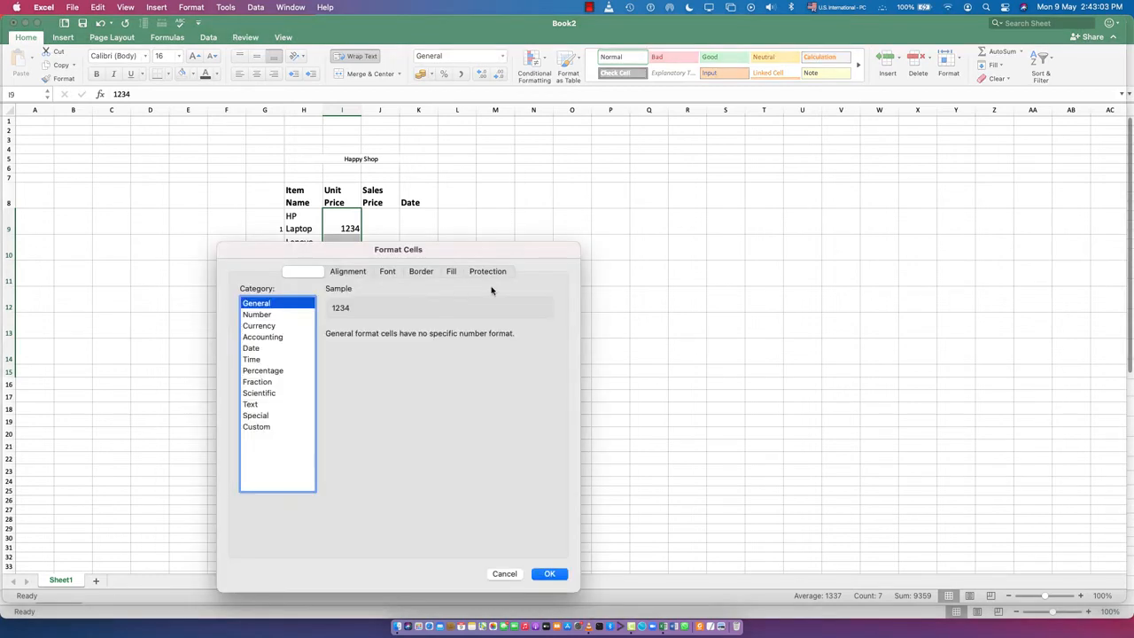
pyautogui.press('super+1')
pyautogui.click(266, 326)
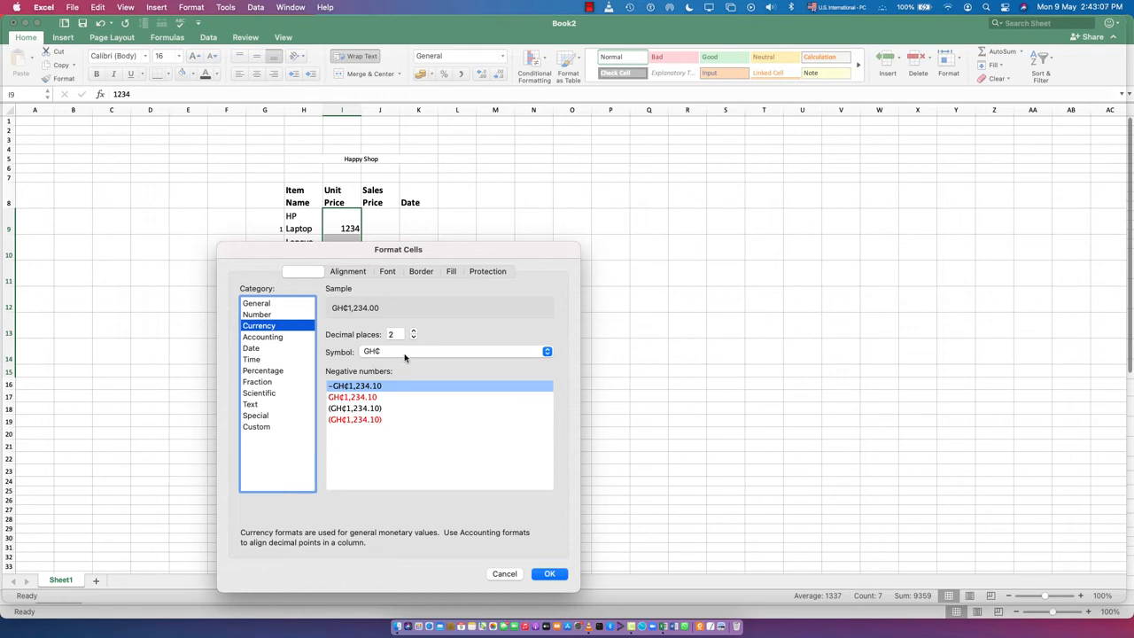
pyautogui.click(394, 353)
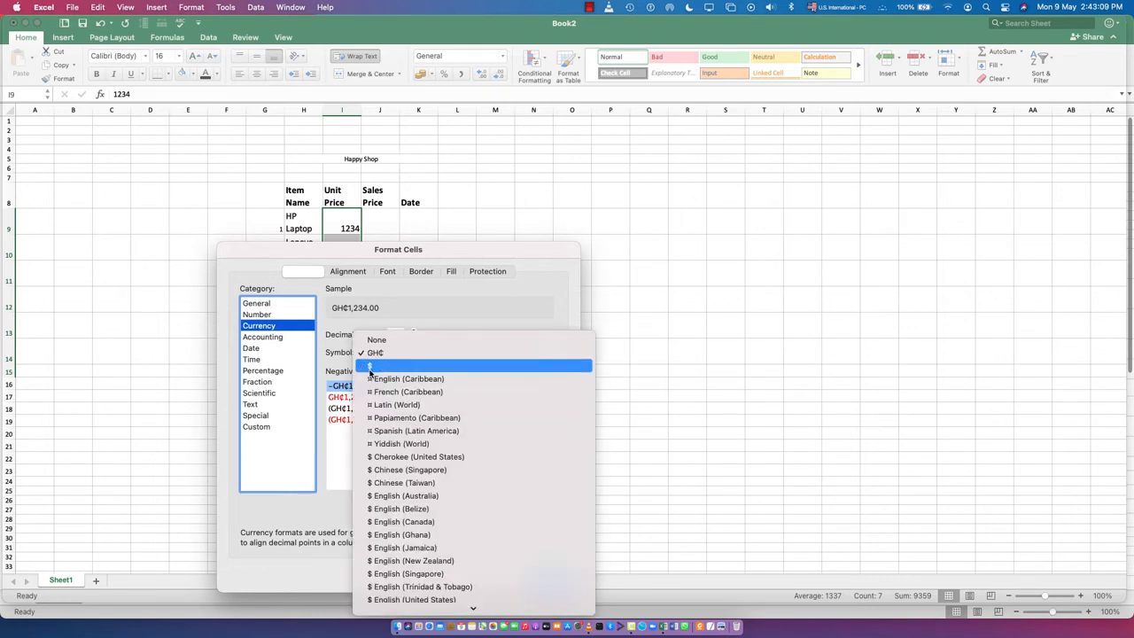
pyautogui.click(379, 352)
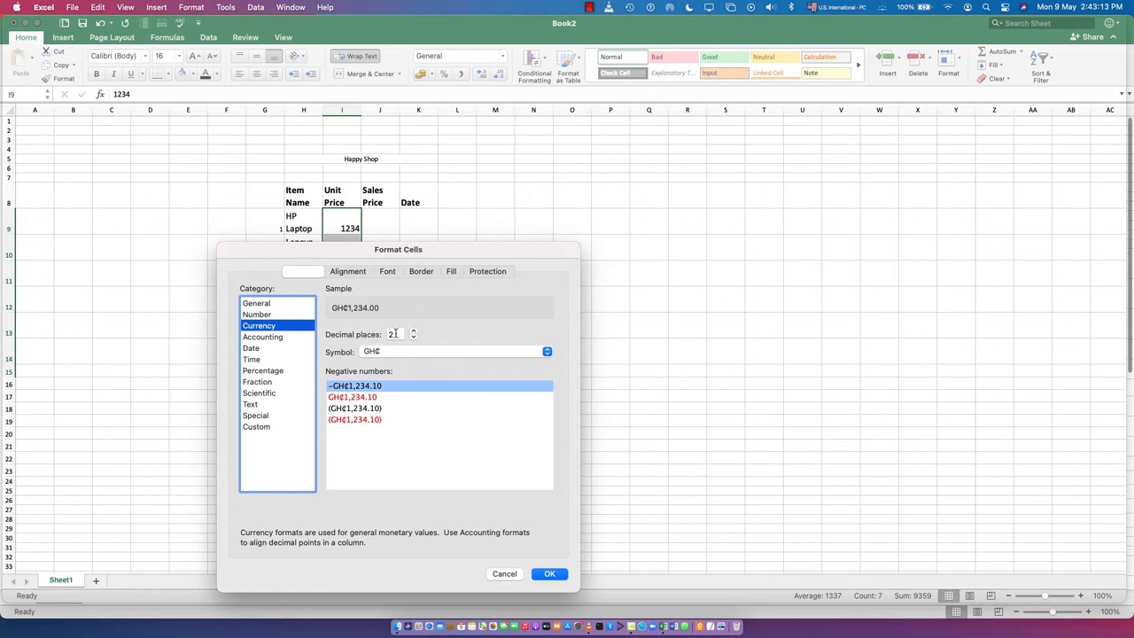
pyautogui.click(255, 315)
pyautogui.click(365, 347)
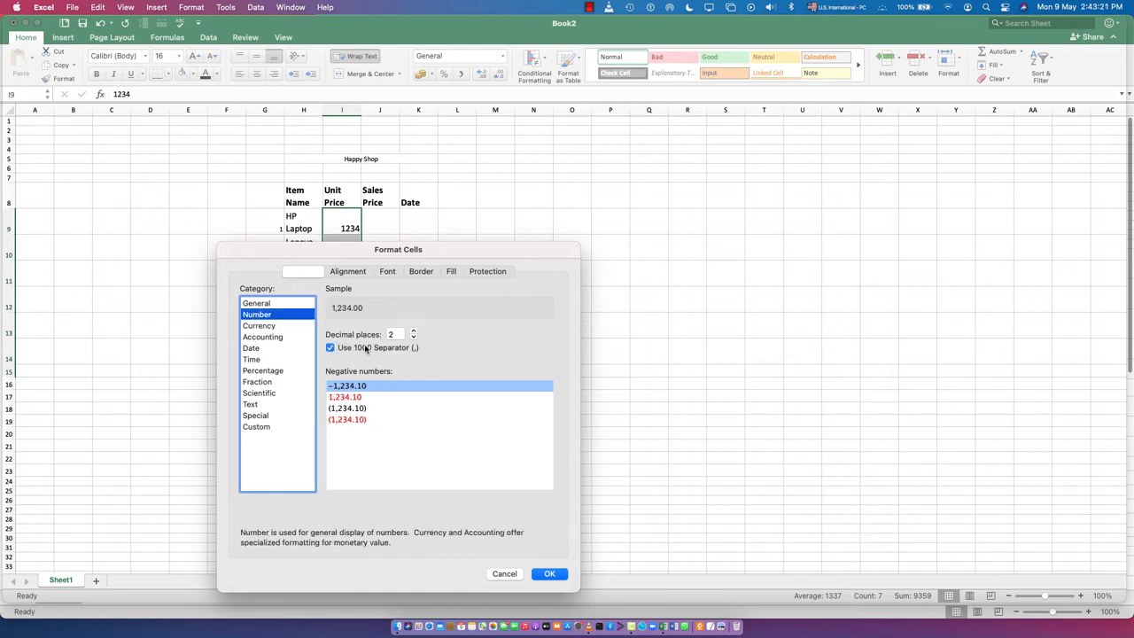
pyautogui.click(548, 572)
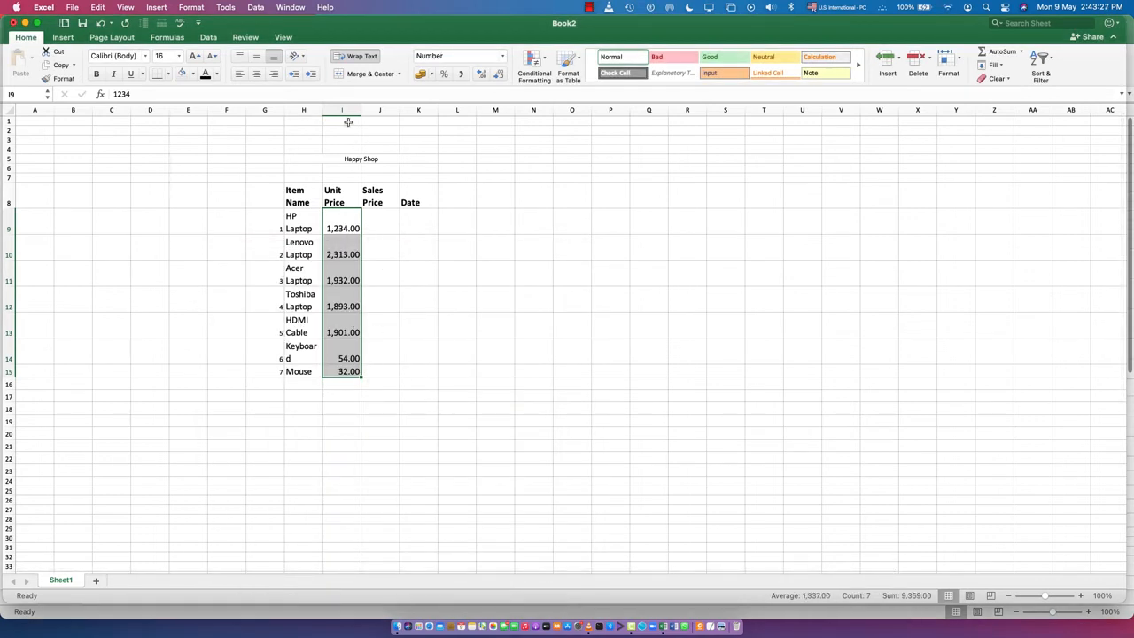
# - Widen column I slightly and format its unit prices as Currency with the $ symbol, two decimal places and red unsigned negative numbers
pyautogui.moveTo(365, 115); pyautogui.dragTo(372, 115)
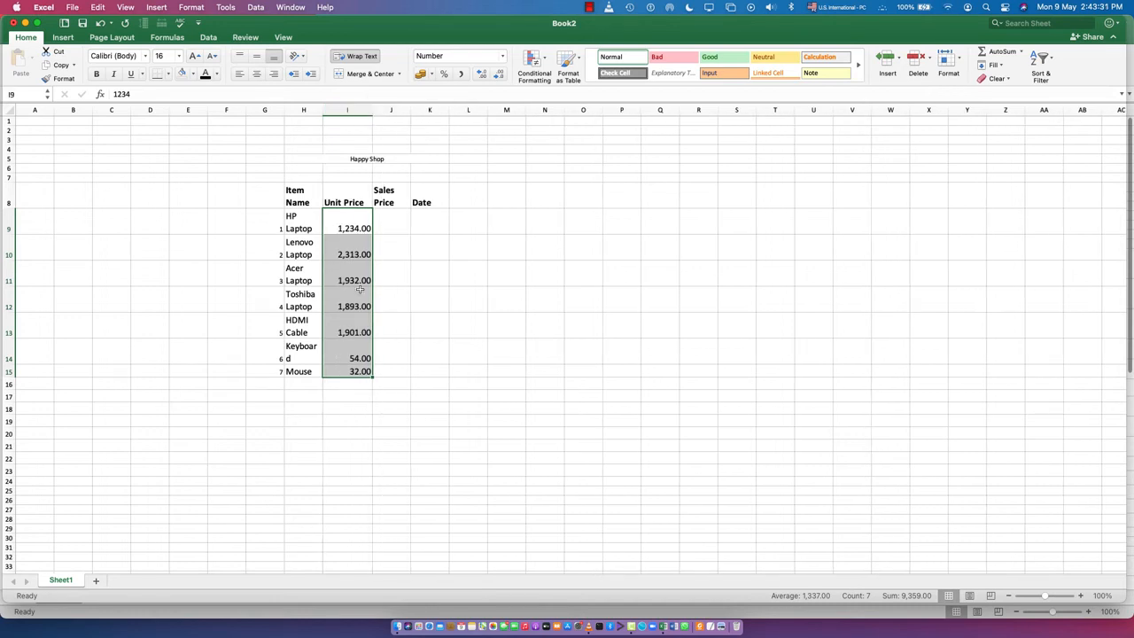
pyautogui.rightClick(345, 263)
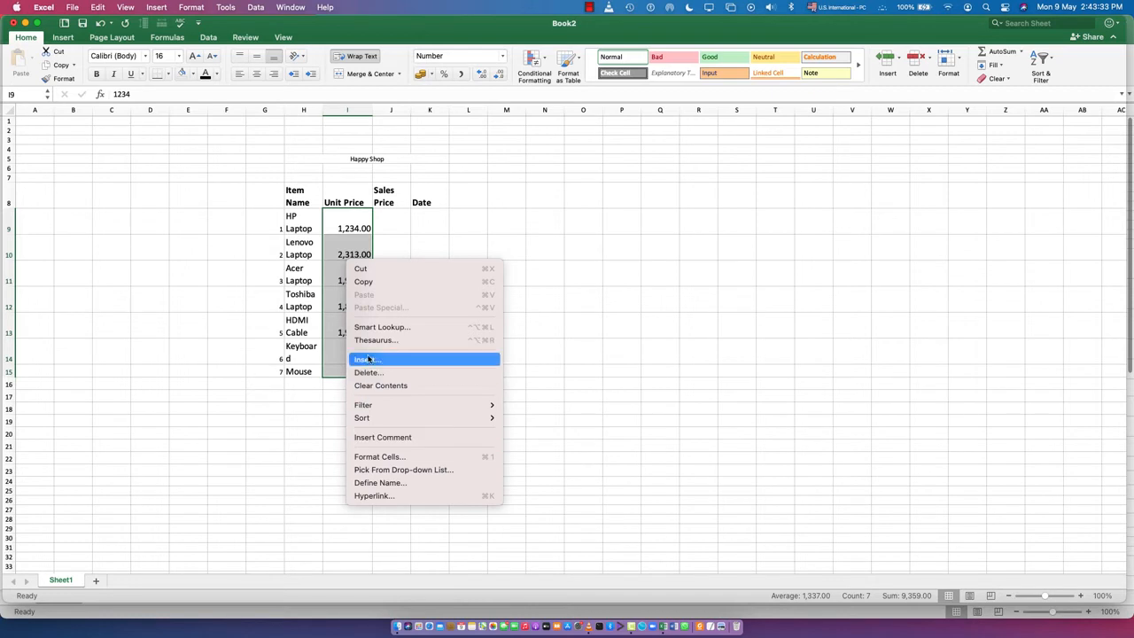
pyautogui.click(372, 456)
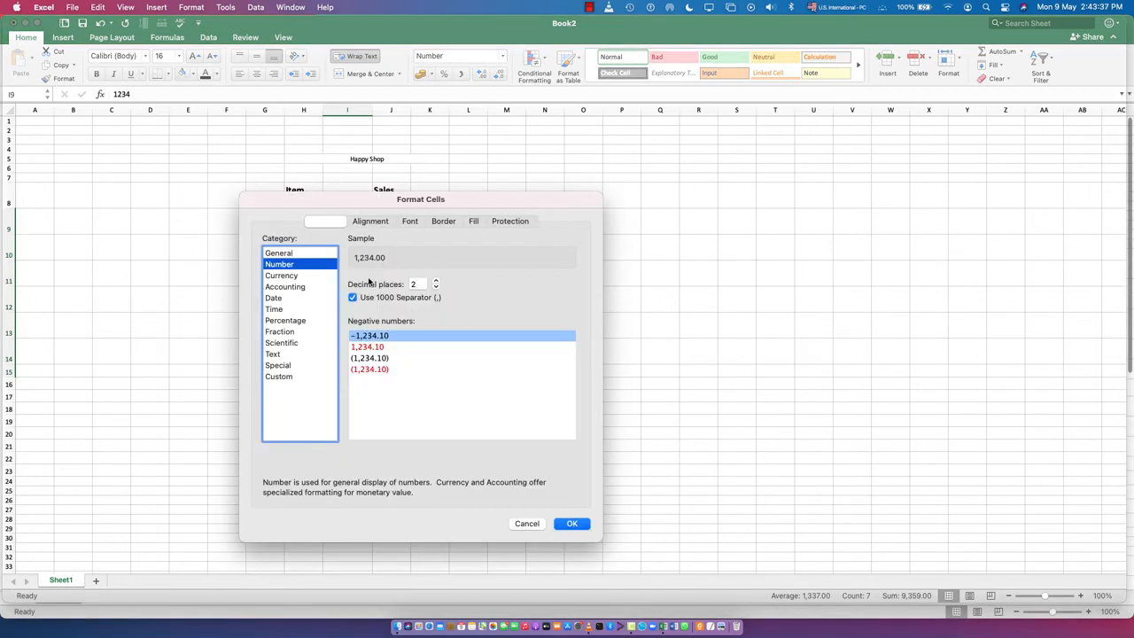
pyautogui.click(283, 276)
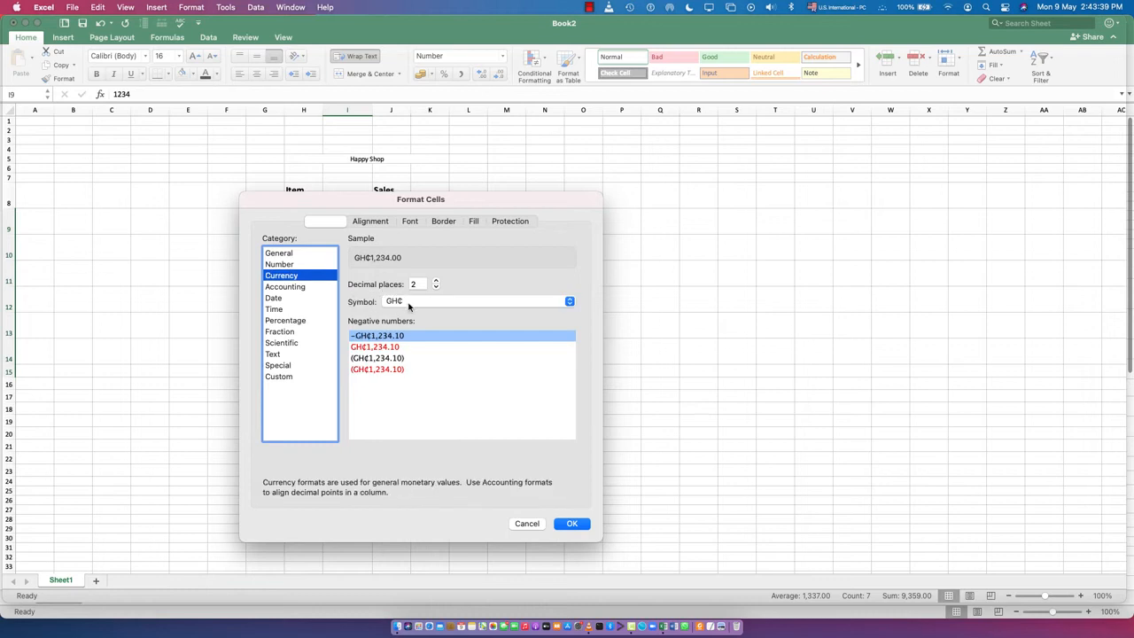
pyautogui.click(408, 302)
pyautogui.scroll(-10, 421, 442)
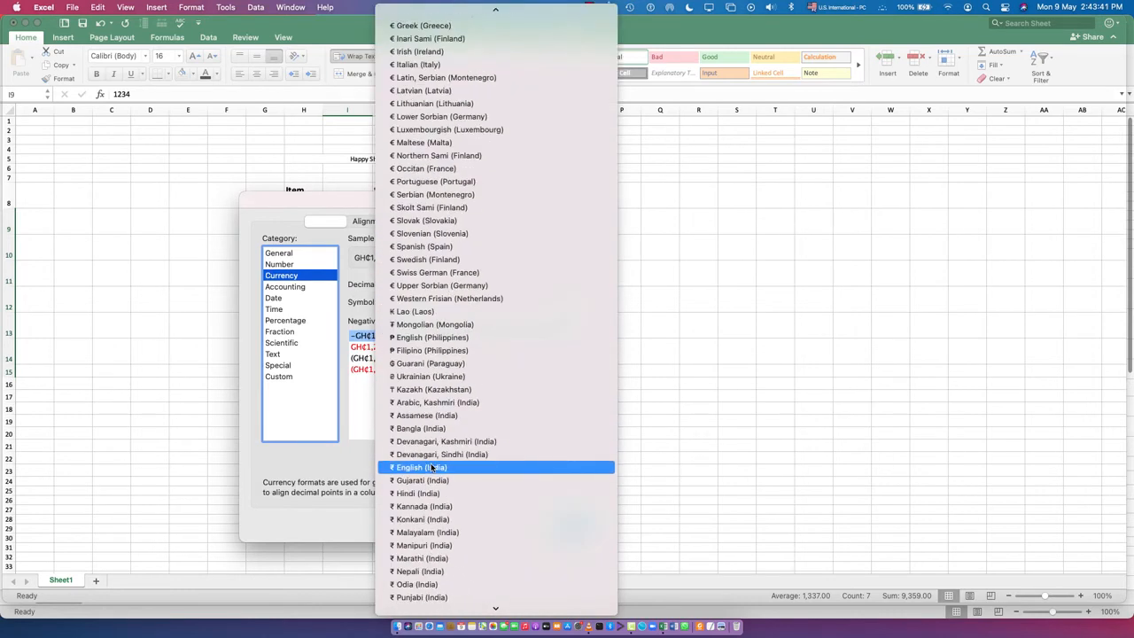
pyautogui.scroll(15, 432, 468)
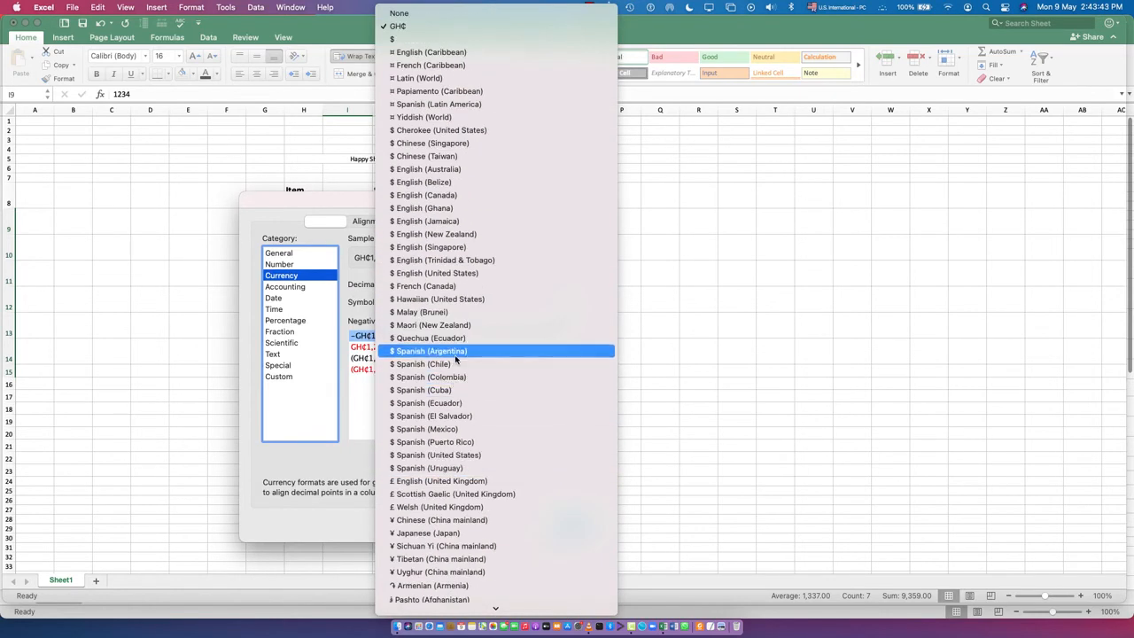
pyautogui.click(399, 39)
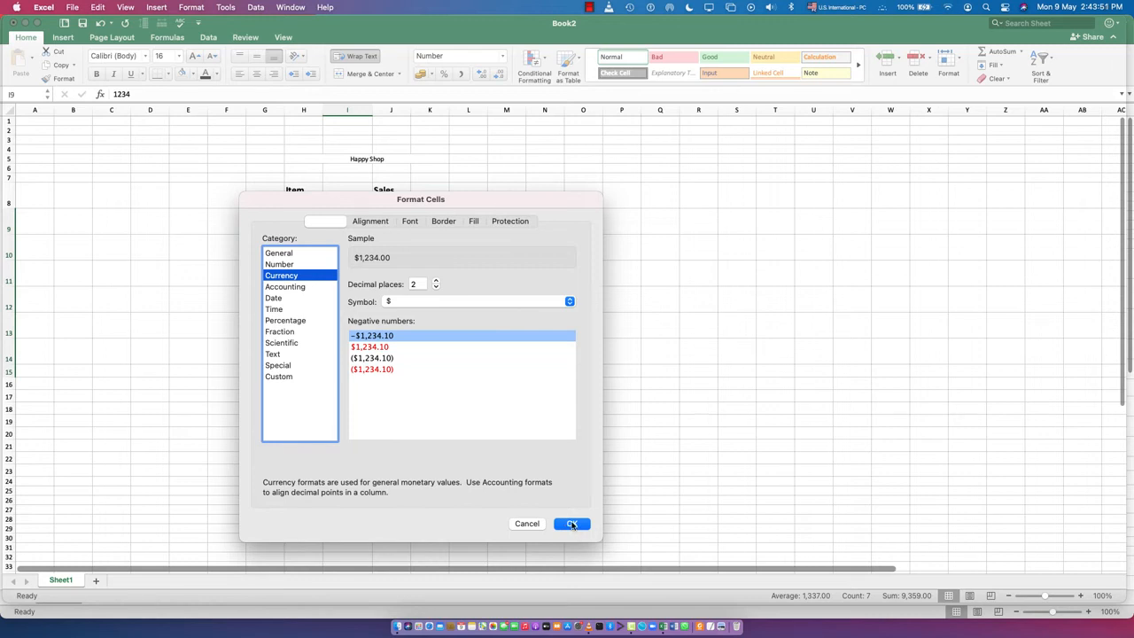
pyautogui.click(372, 346)
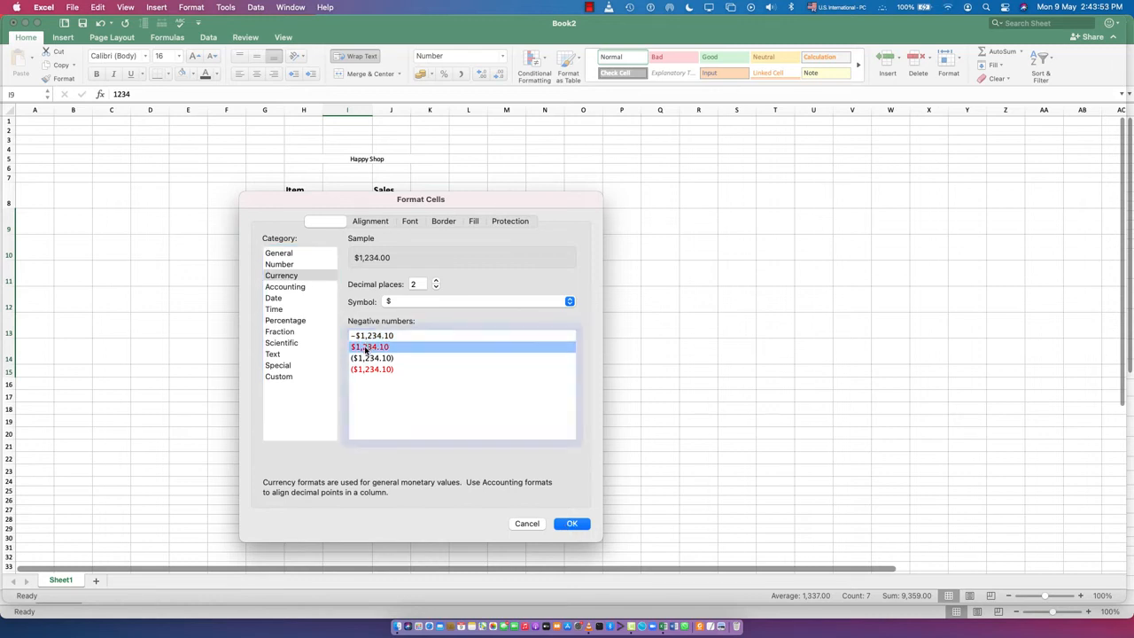
pyautogui.click(573, 524)
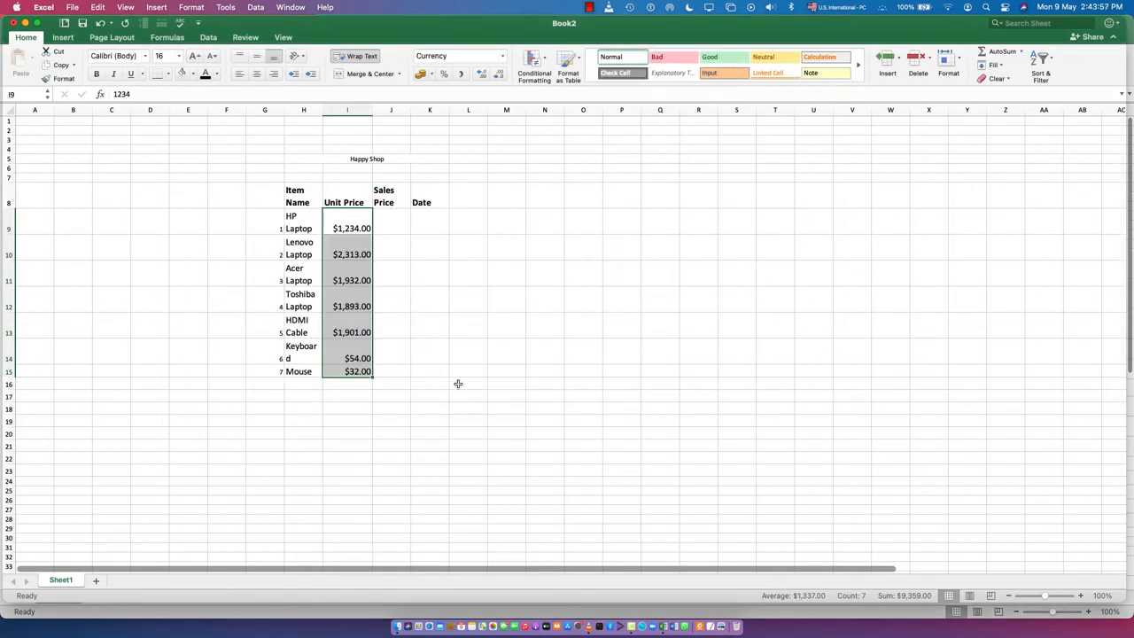
pyautogui.click(463, 309)
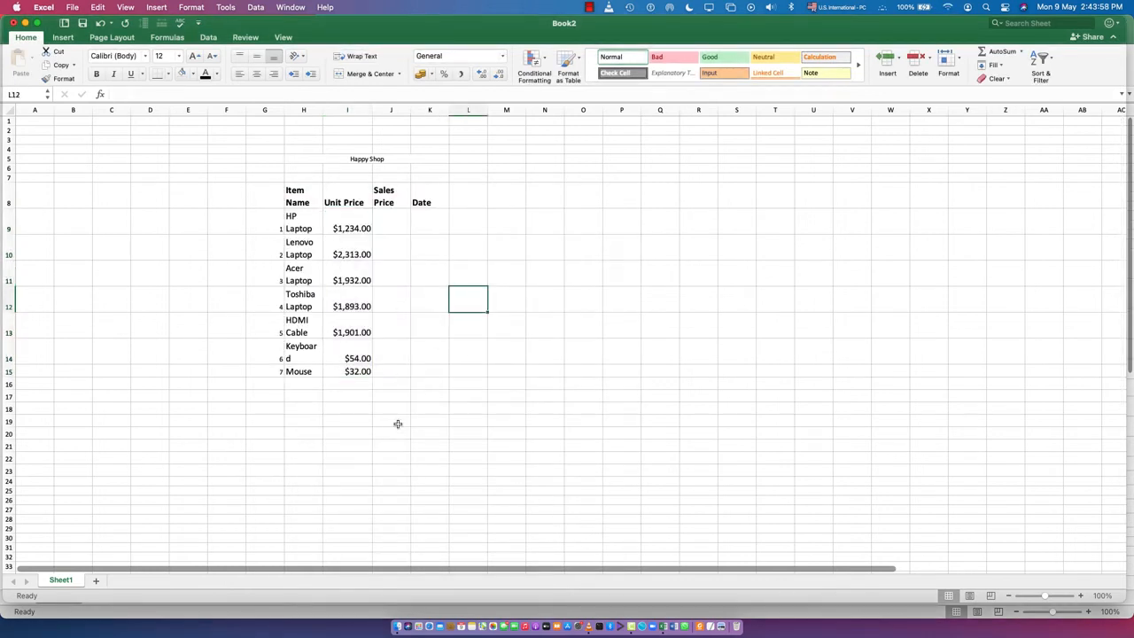
# - Enter the sales prices 1900 for the HP Laptop in J9 and 2450 for the Lenovo Laptop in J10
pyautogui.click(390, 221)
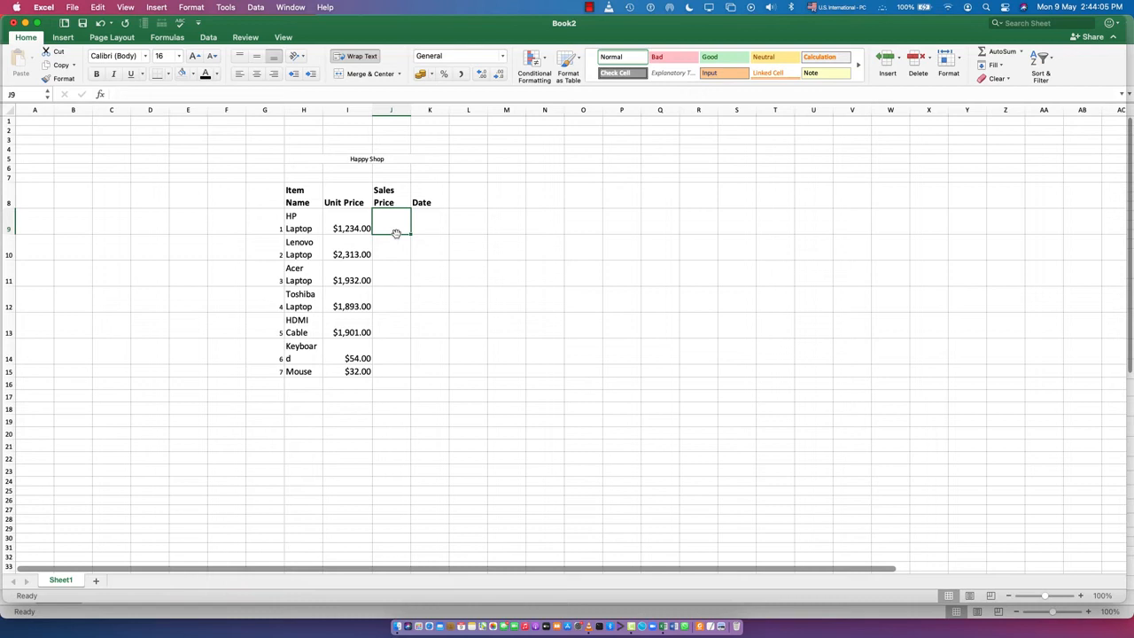
pyautogui.write('19005')
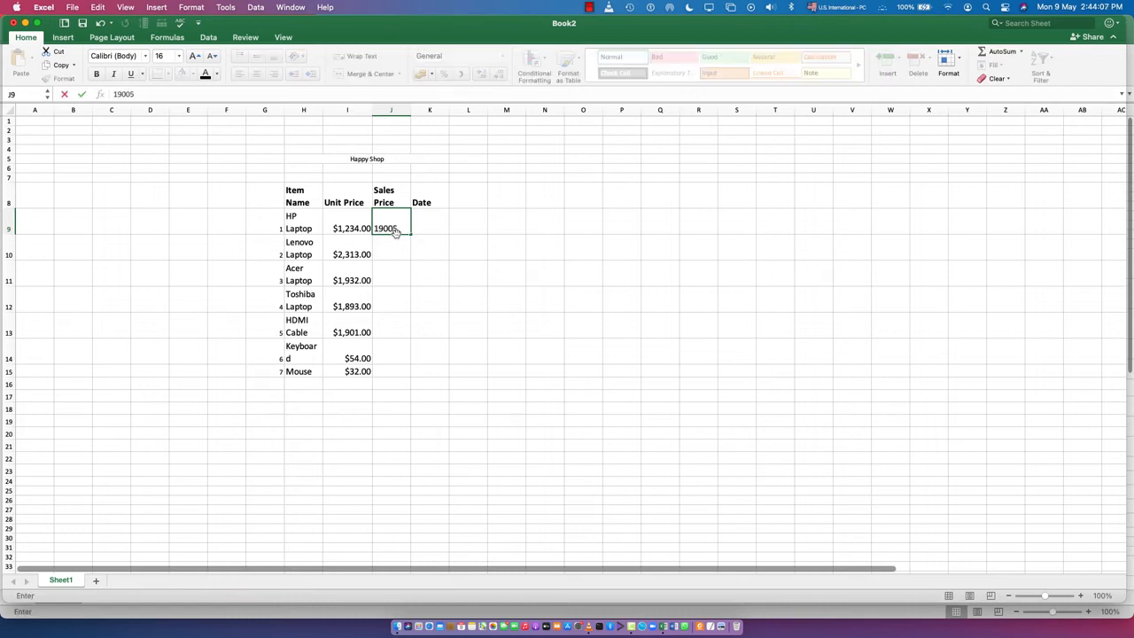
pyautogui.press('BackSpace')
pyautogui.press('Return')
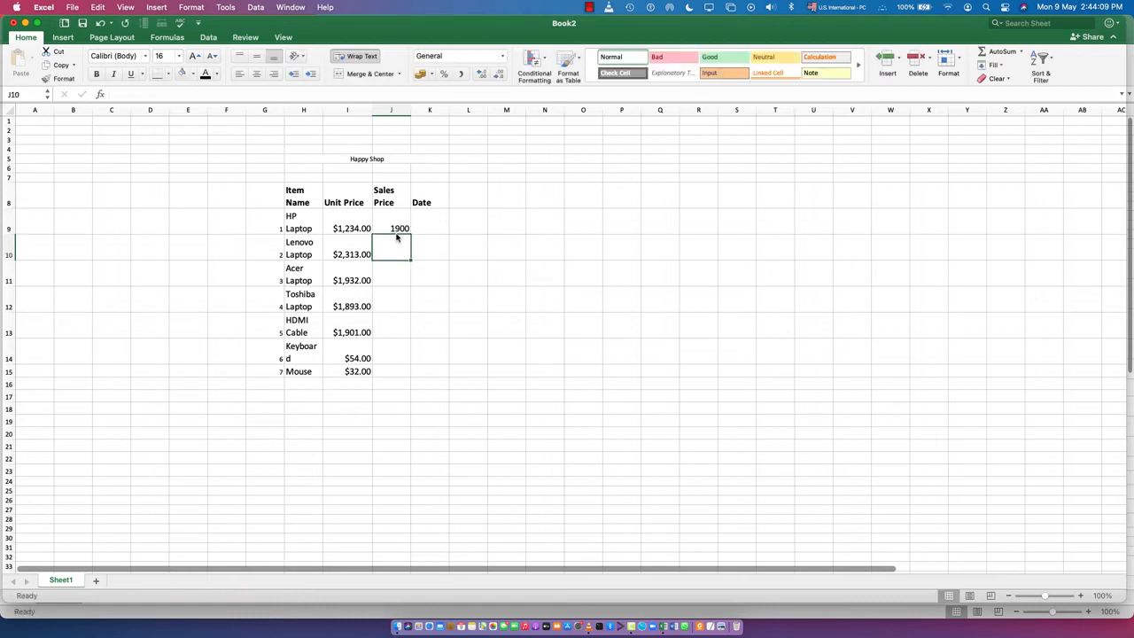
pyautogui.write('24500')
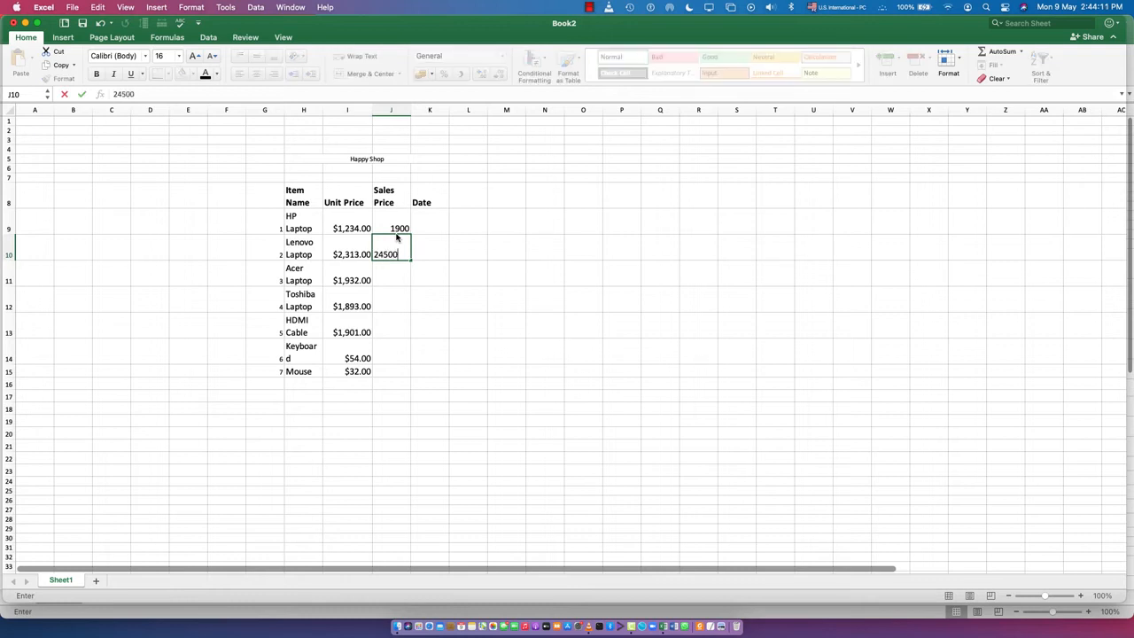
pyautogui.press('BackSpace')
pyautogui.press('Return')
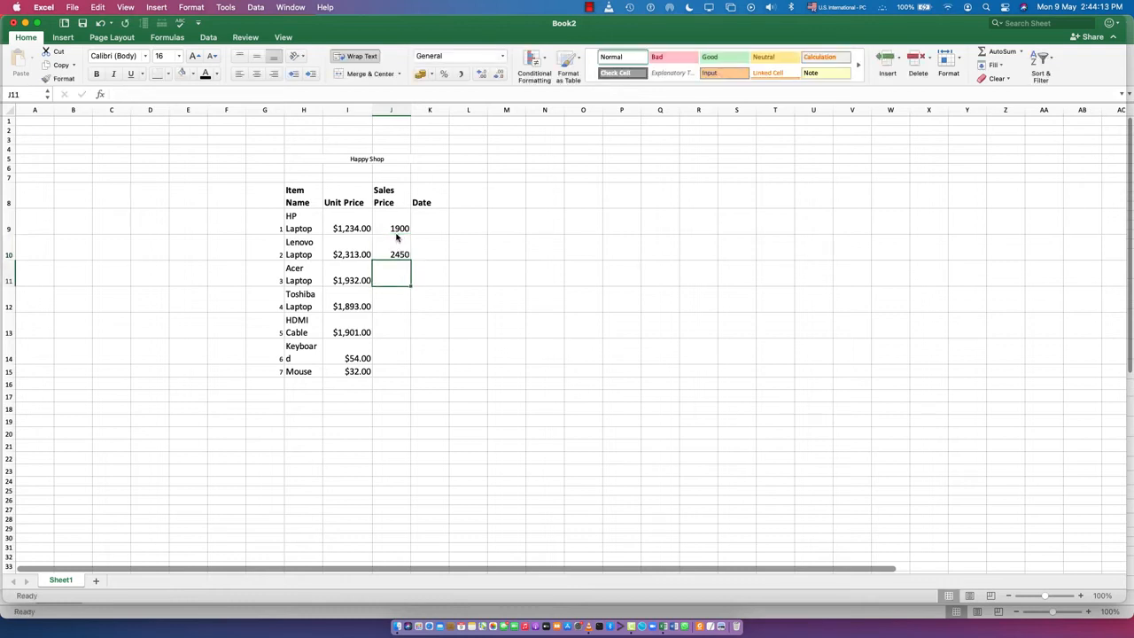
# - Complete the sales prices in J11 to J15 with 2000, 1950, 2010, 70 and 45
pyautogui.write('200')
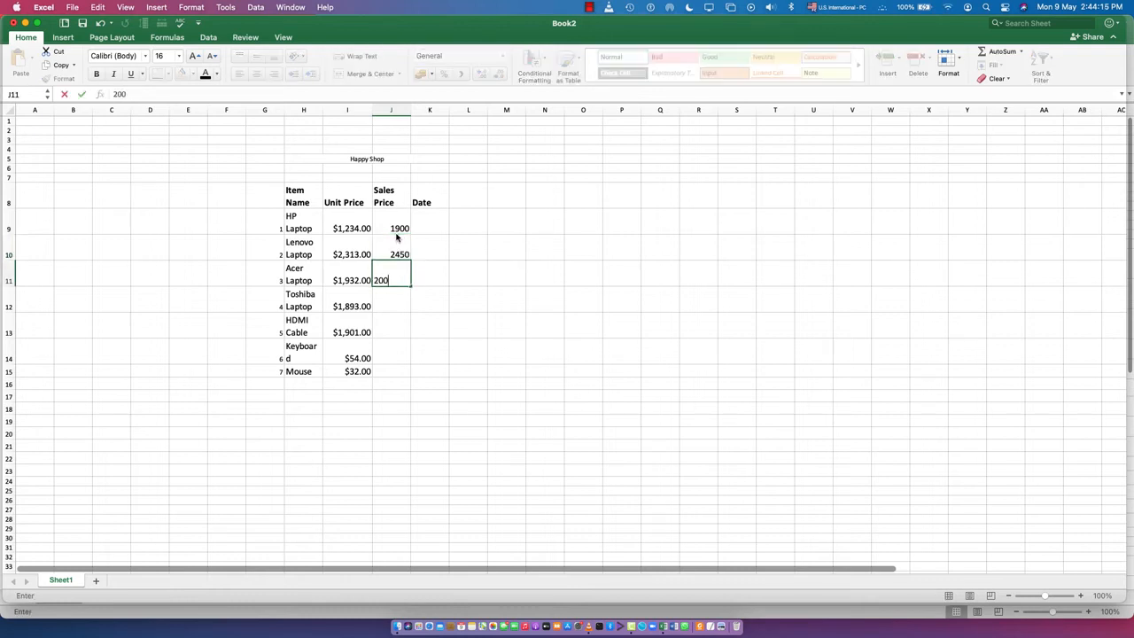
pyautogui.write('0')
pyautogui.press('Return')
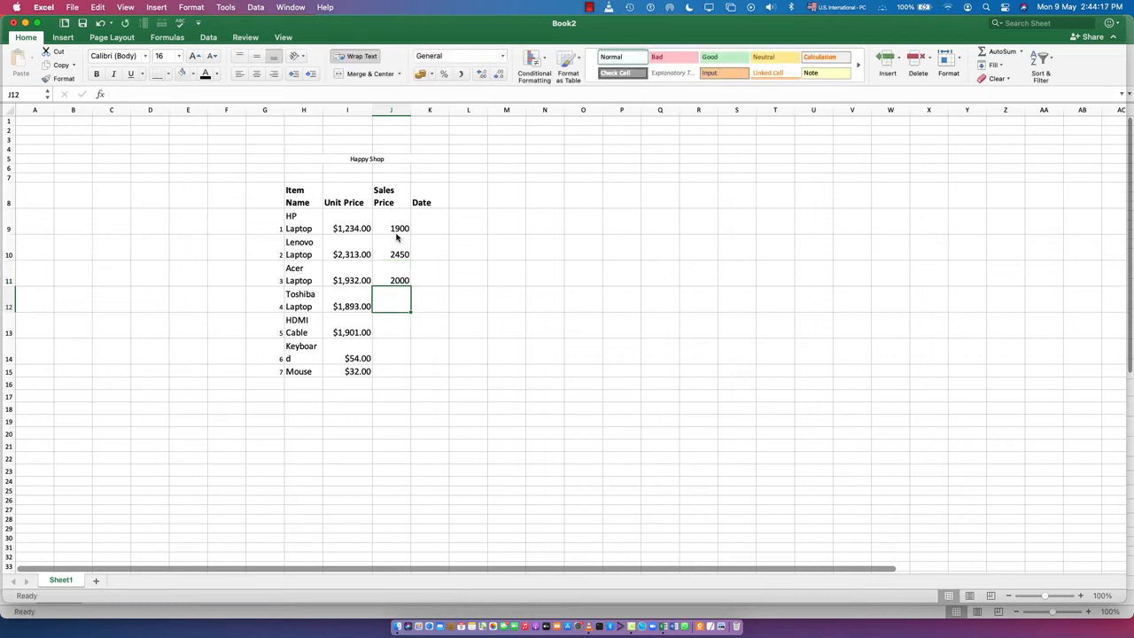
pyautogui.write('1950')
pyautogui.press('Return')
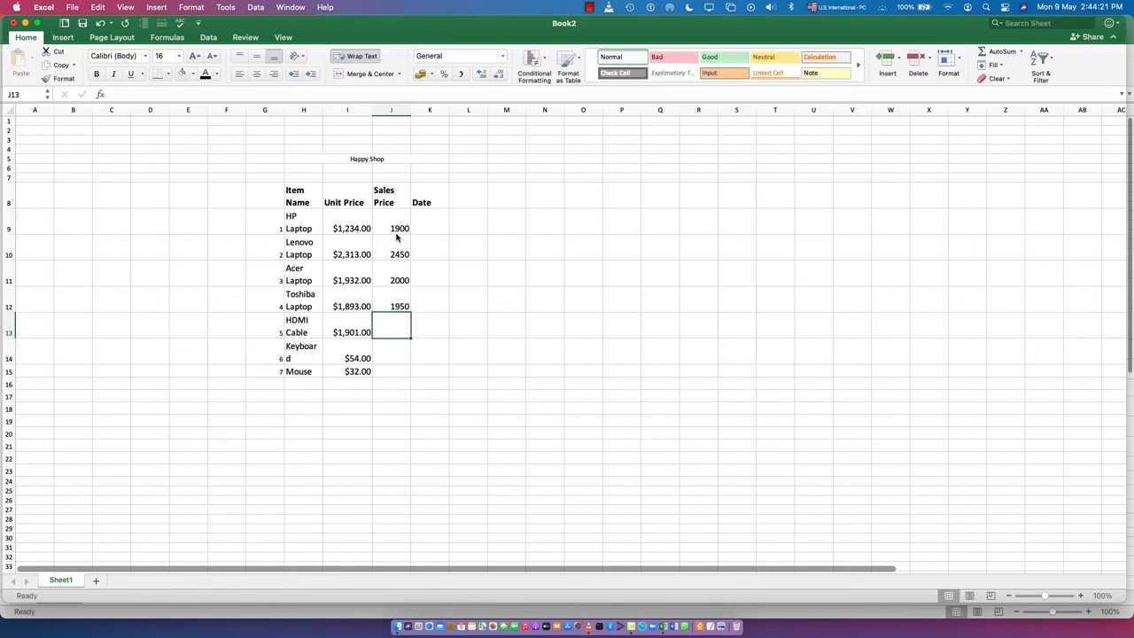
pyautogui.write('2010')
pyautogui.press('Return')
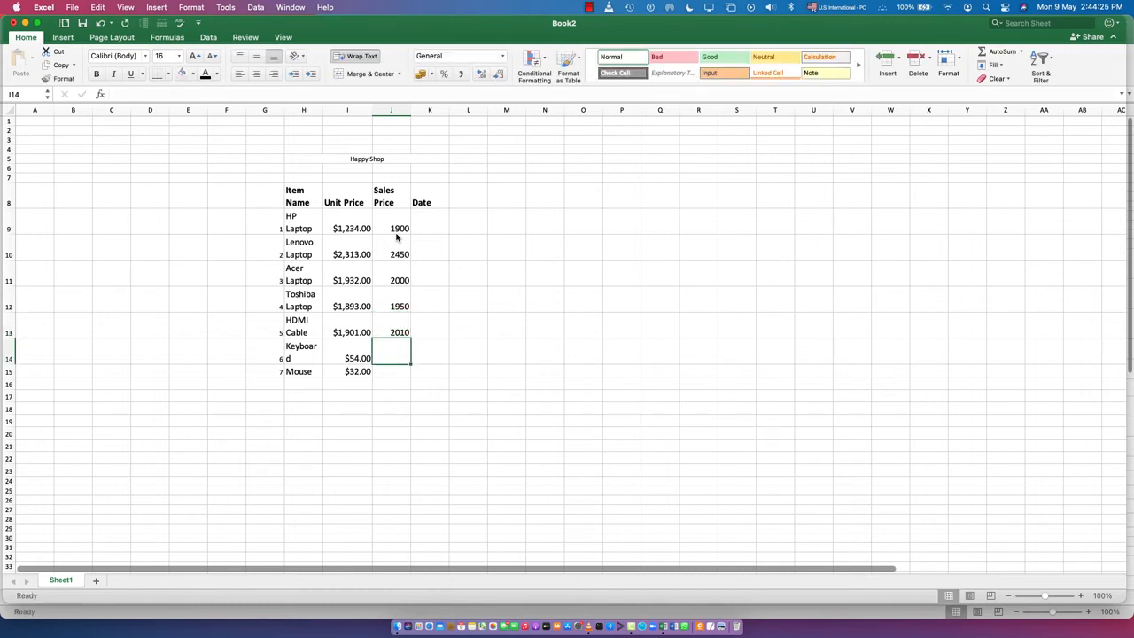
pyautogui.write('70')
pyautogui.press('Return')
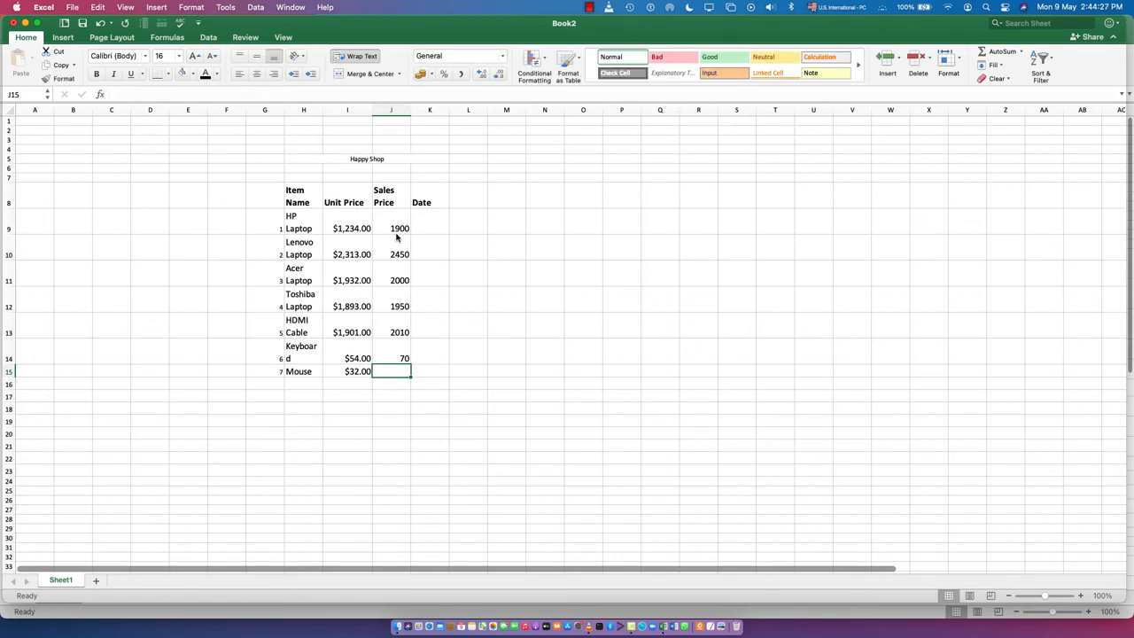
pyautogui.write('45')
pyautogui.press('Return')
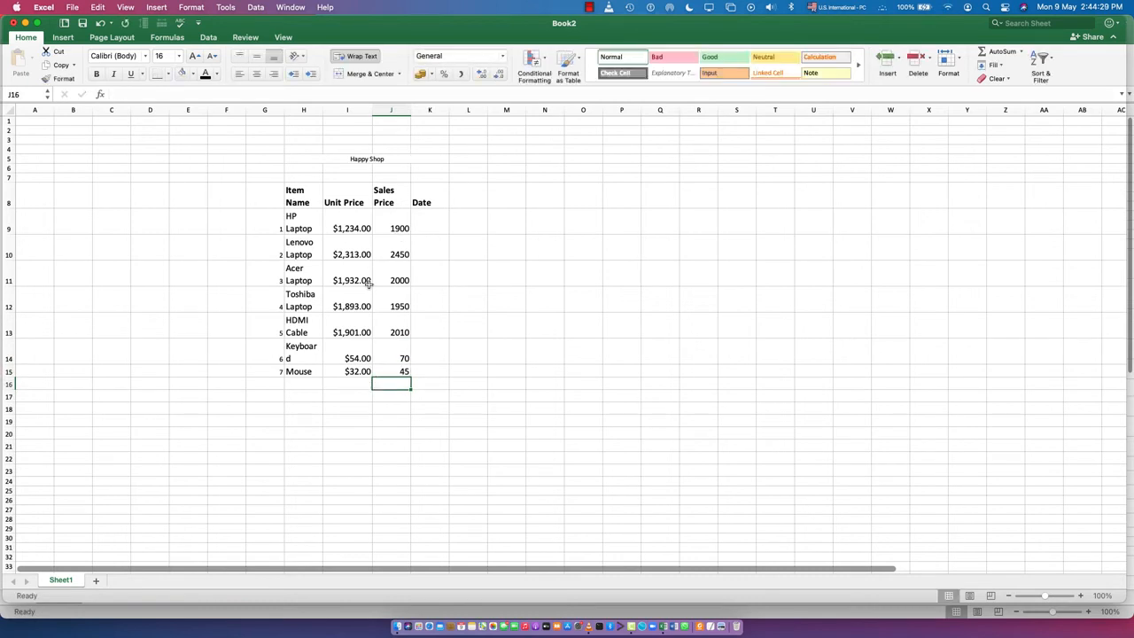
# - Format the sales prices in J9 to J15 as Currency with the $ symbol, two decimal places and red unsigned negative numbers
pyautogui.moveTo(393, 225); pyautogui.dragTo(398, 371)
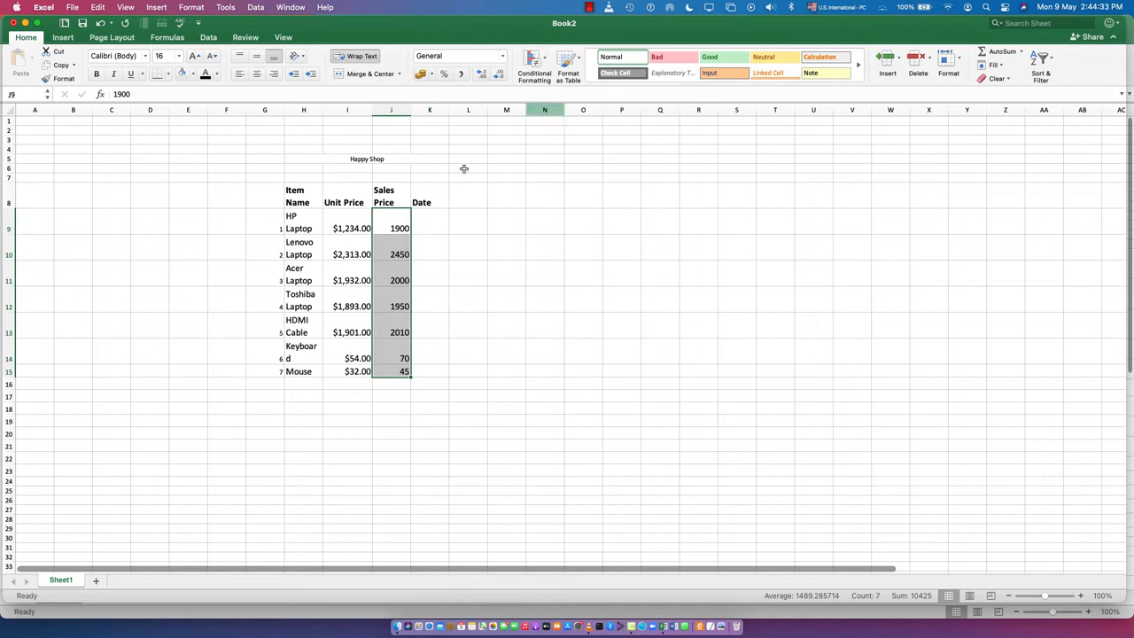
pyautogui.rightClick(399, 294)
pyautogui.click(510, 251)
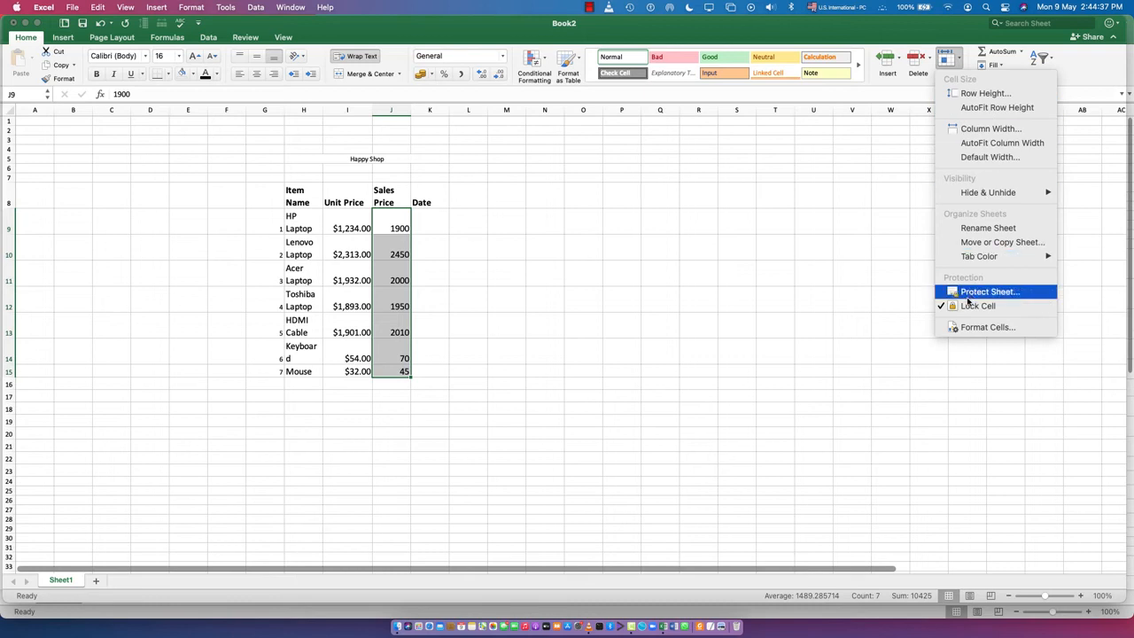
pyautogui.click(974, 327)
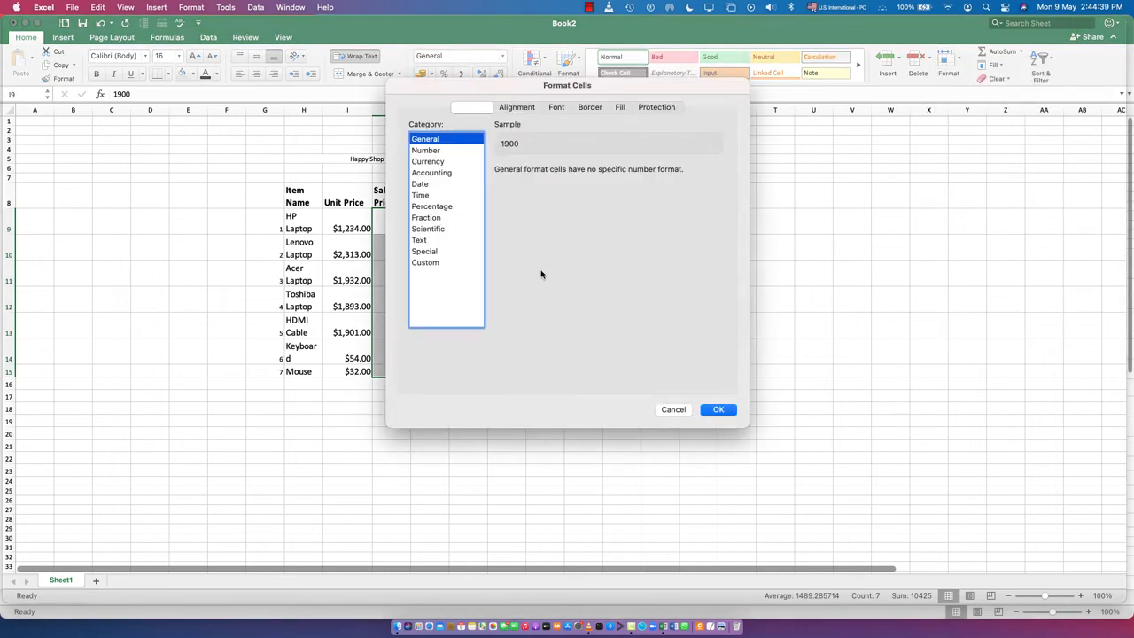
pyautogui.click(427, 162)
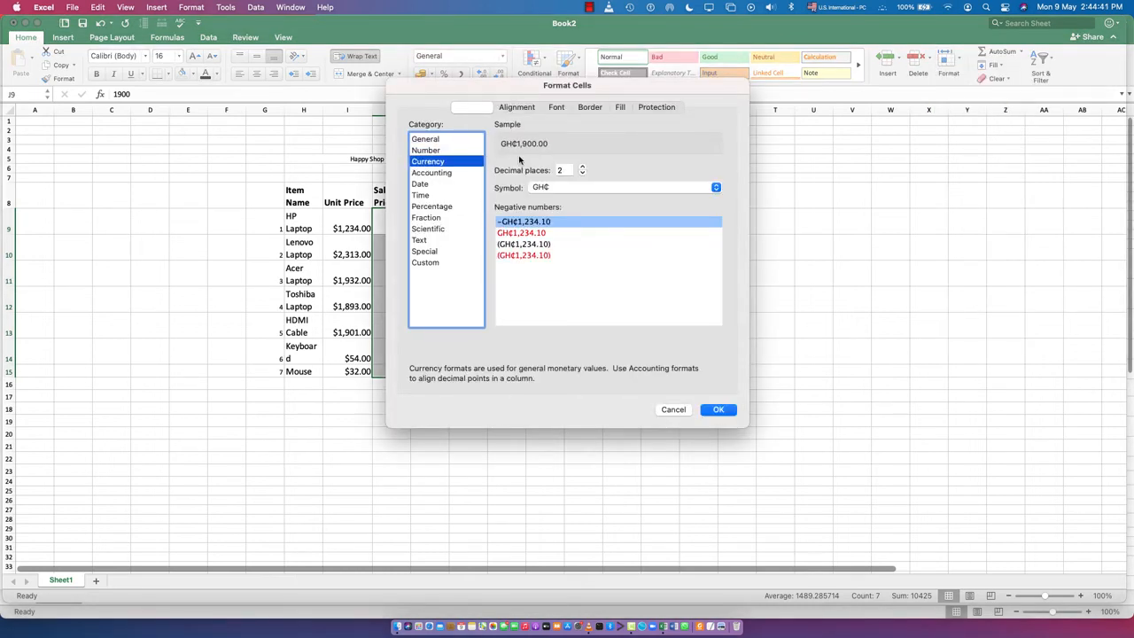
pyautogui.click(550, 188)
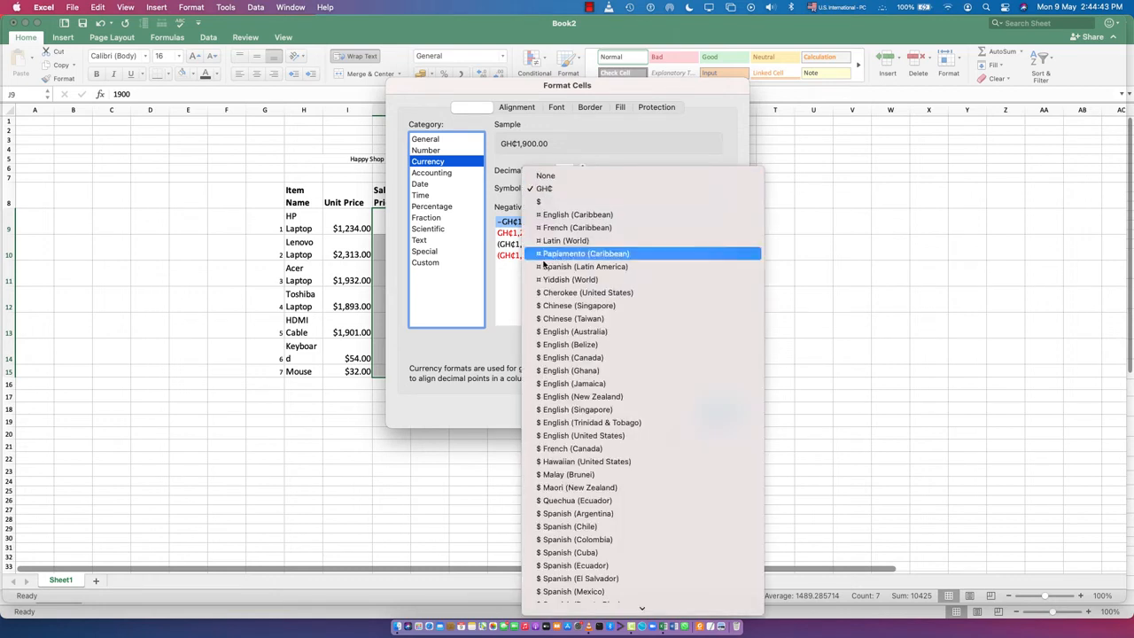
pyautogui.click(542, 202)
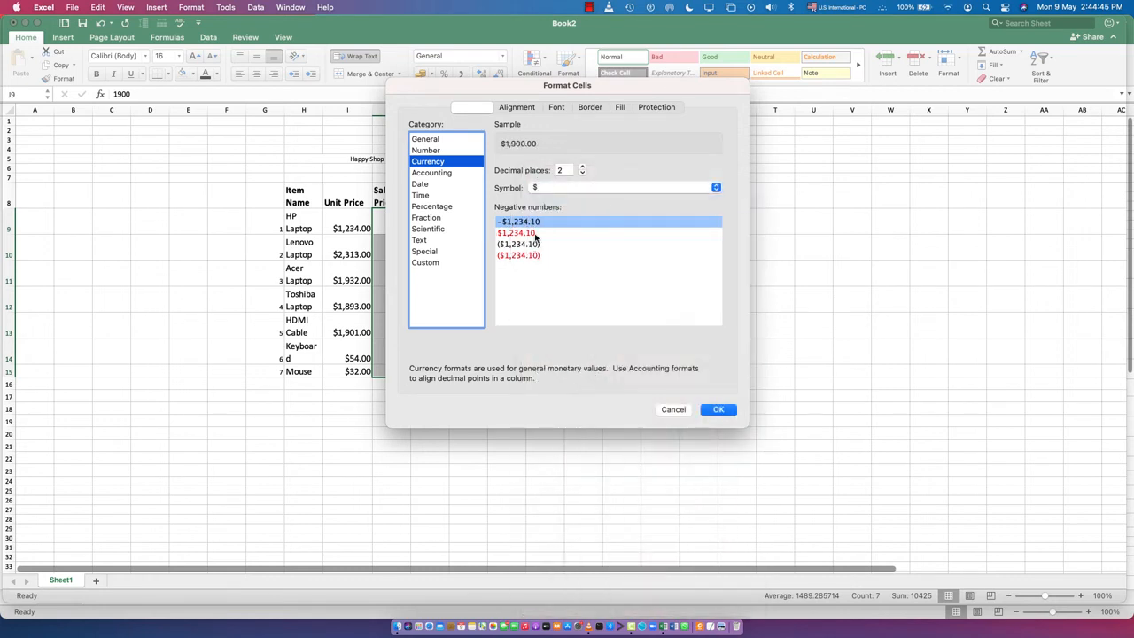
pyautogui.click(523, 244)
pyautogui.click(522, 235)
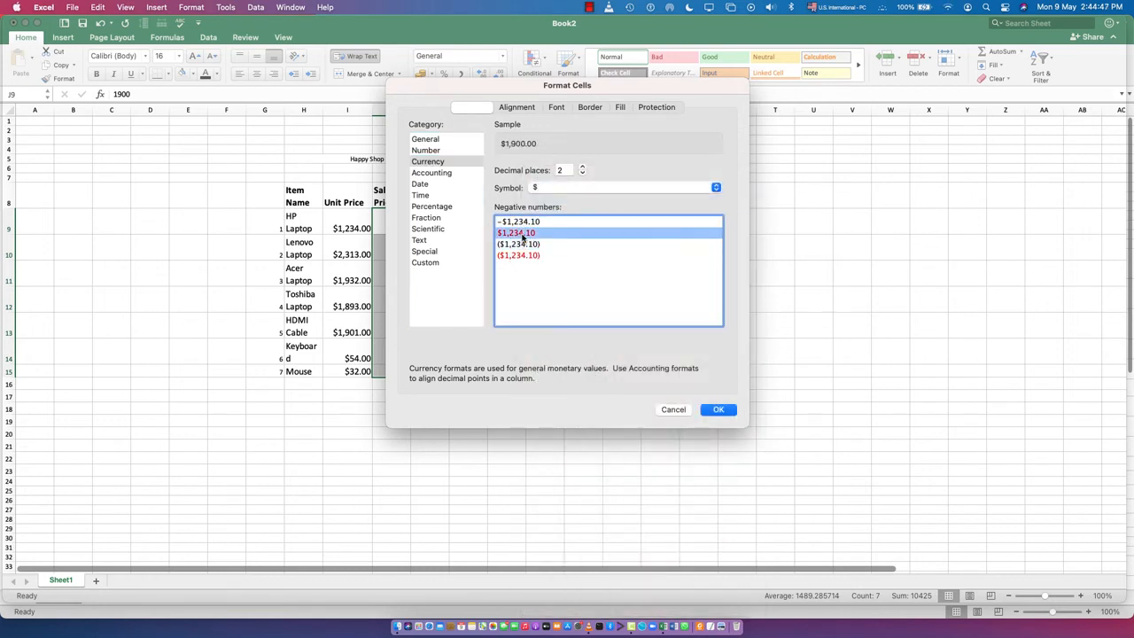
pyautogui.click(714, 410)
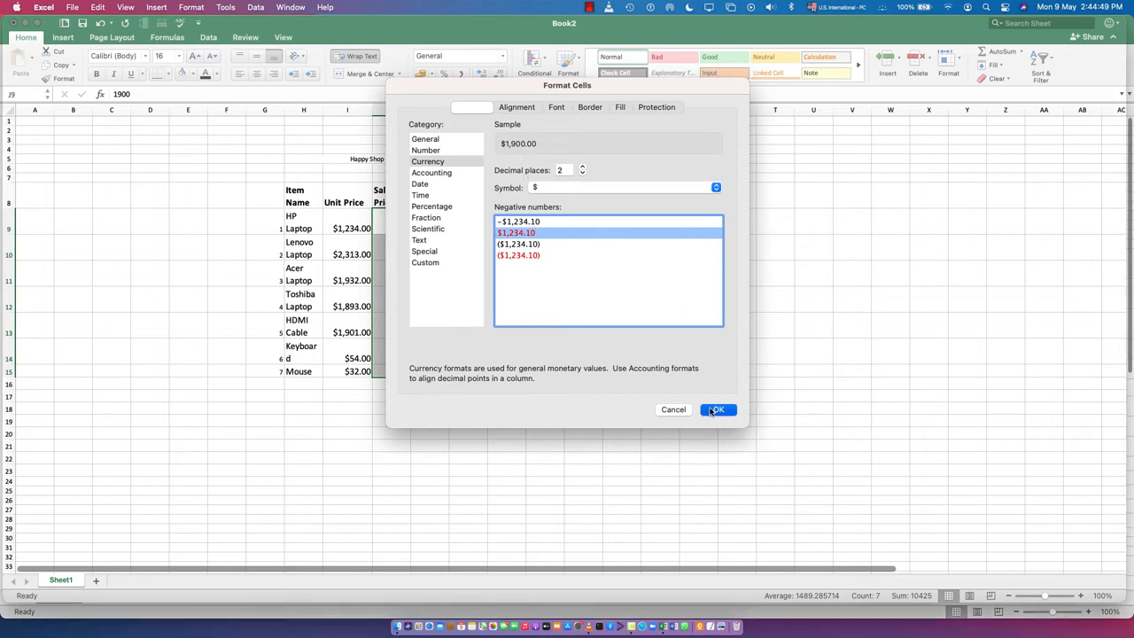
pyautogui.click(505, 319)
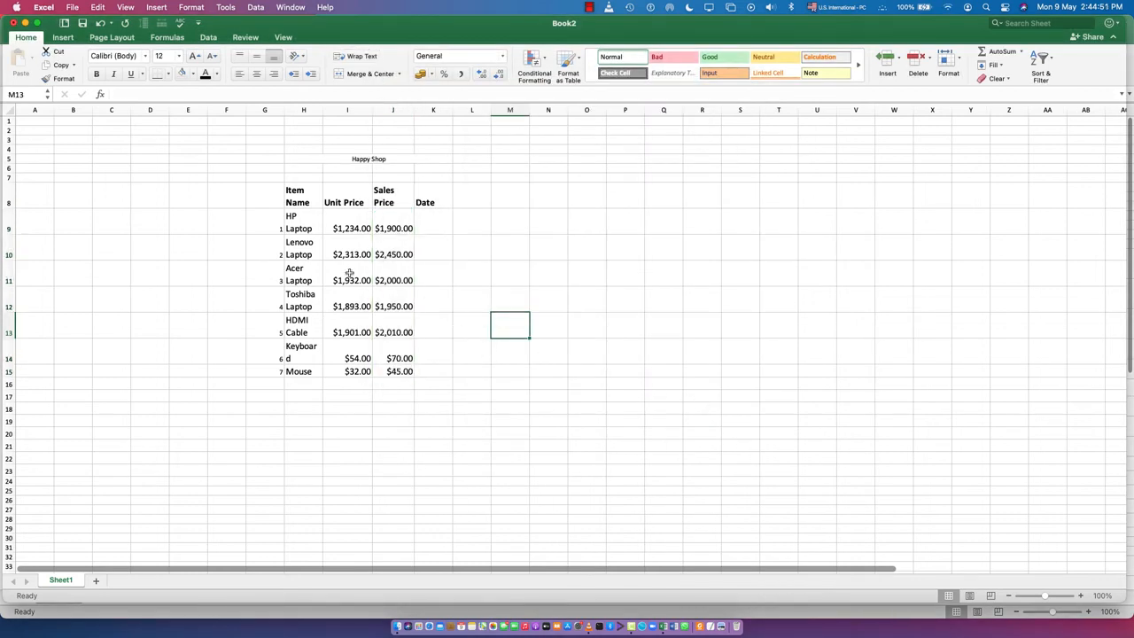
# - Enter the date 1/12/2022 for the HP Laptop in K9
pyautogui.click(433, 223)
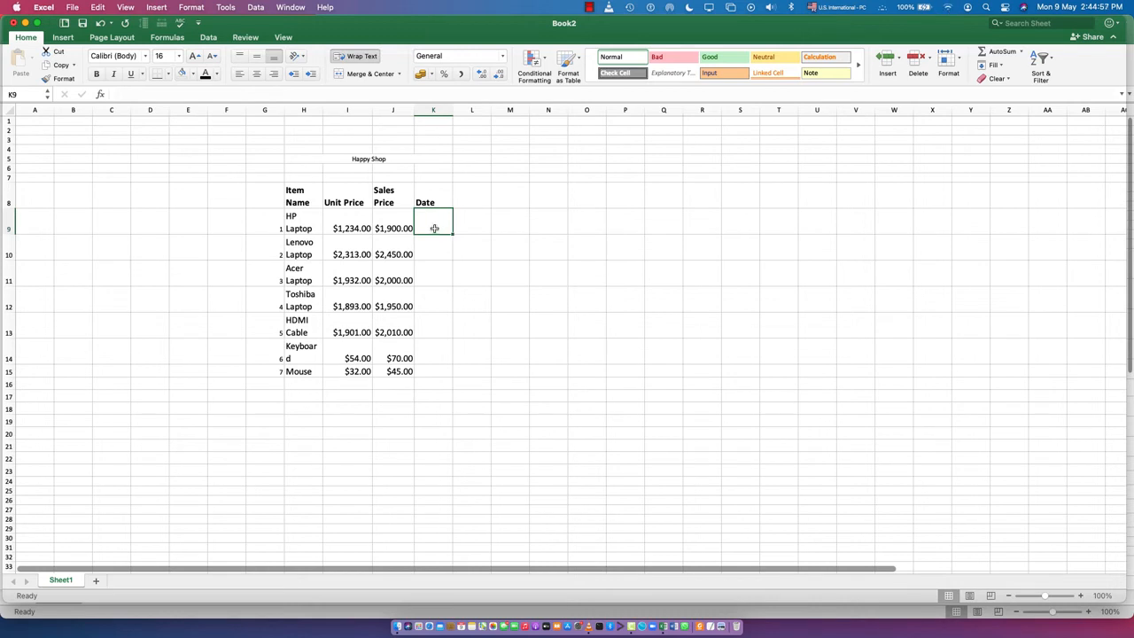
pyautogui.write('1/12/')
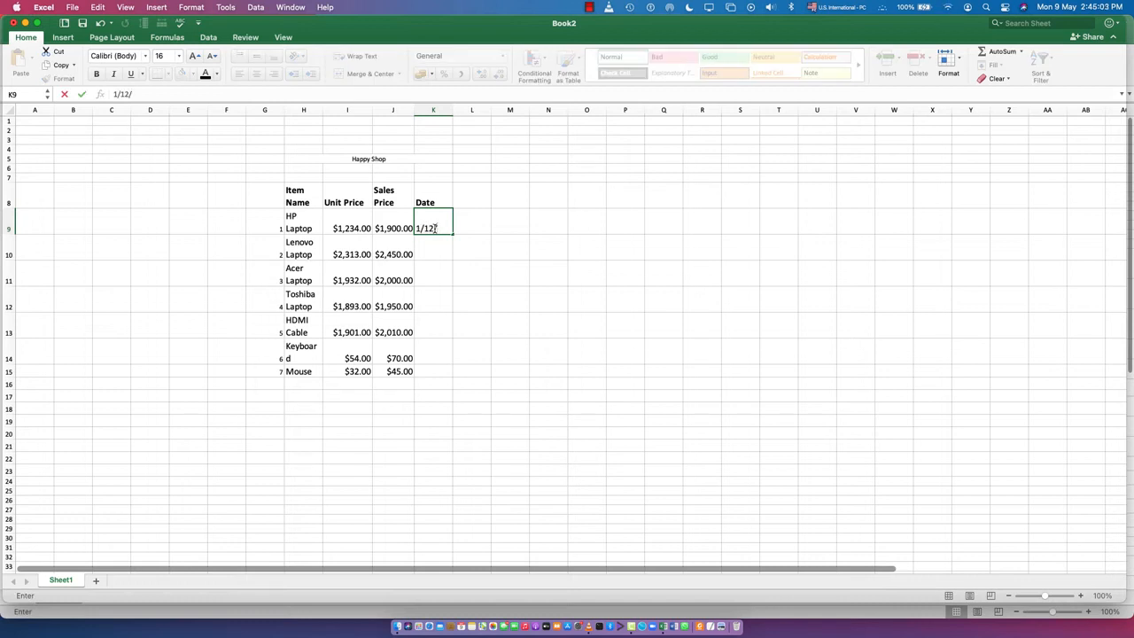
pyautogui.write('2022')
pyautogui.press('Return')
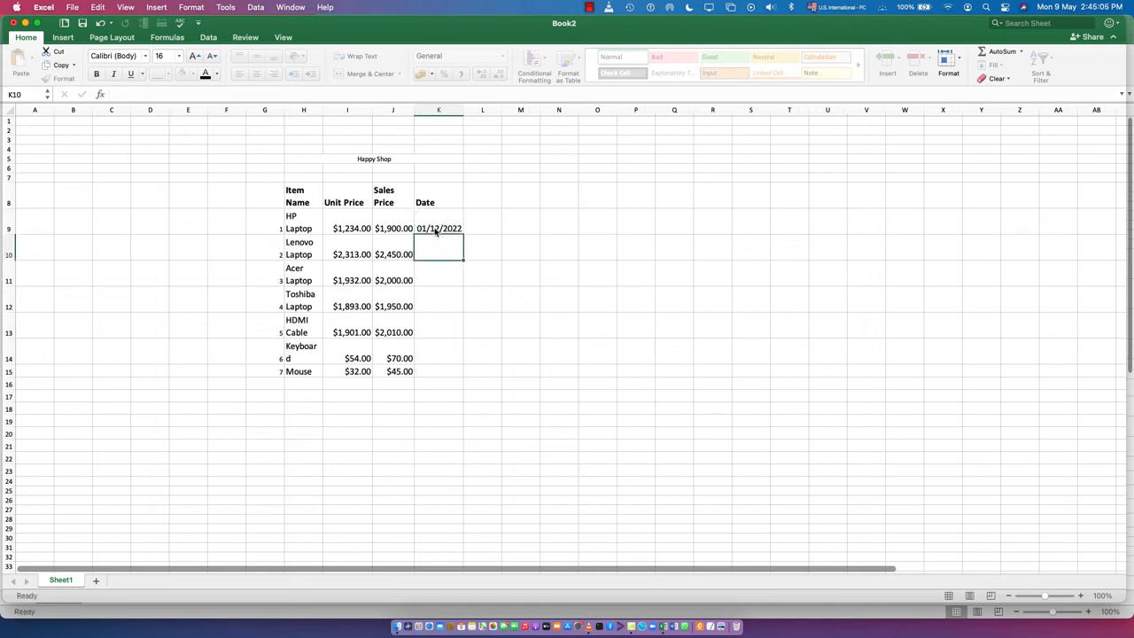
# - Change the year of the HP Laptop's date in K9 to 2021
pyautogui.click(428, 219)
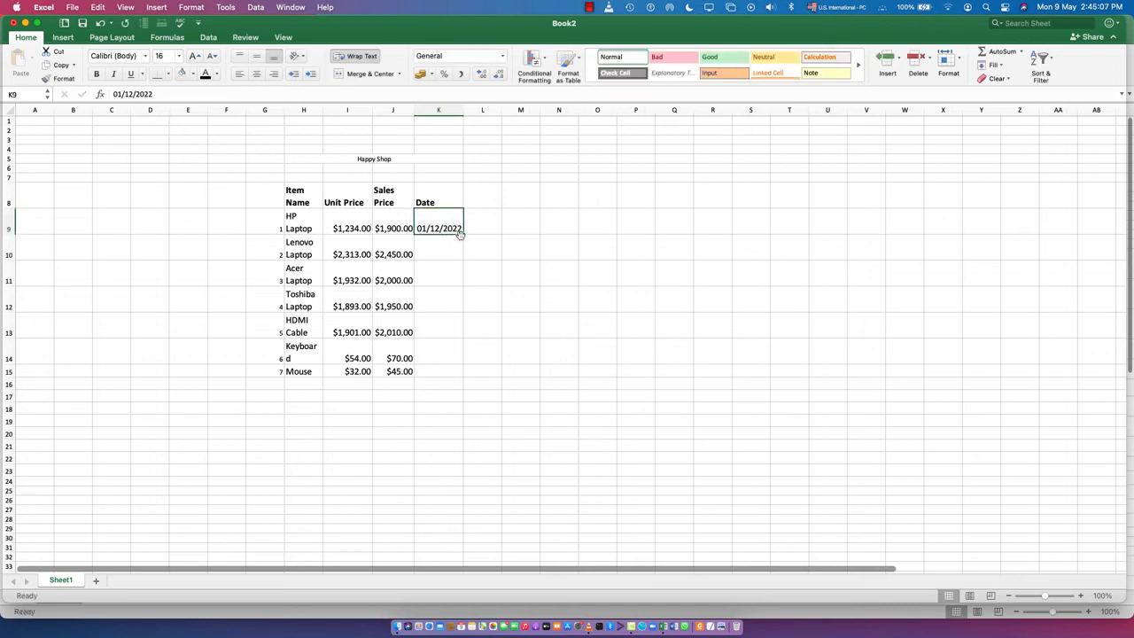
pyautogui.doubleClick(458, 229)
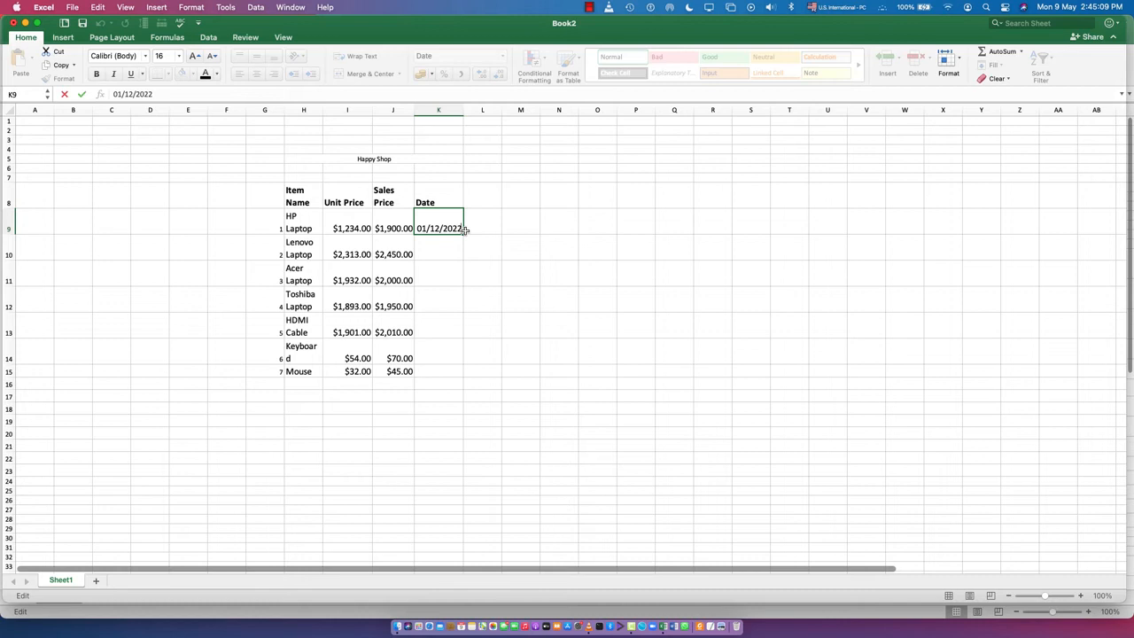
pyautogui.press('BackSpace')
pyautogui.write('1')
pyautogui.press('Return')
# - Fill the date series from K9 down to the Mouse row in K15, one day per row
pyautogui.click(456, 226)
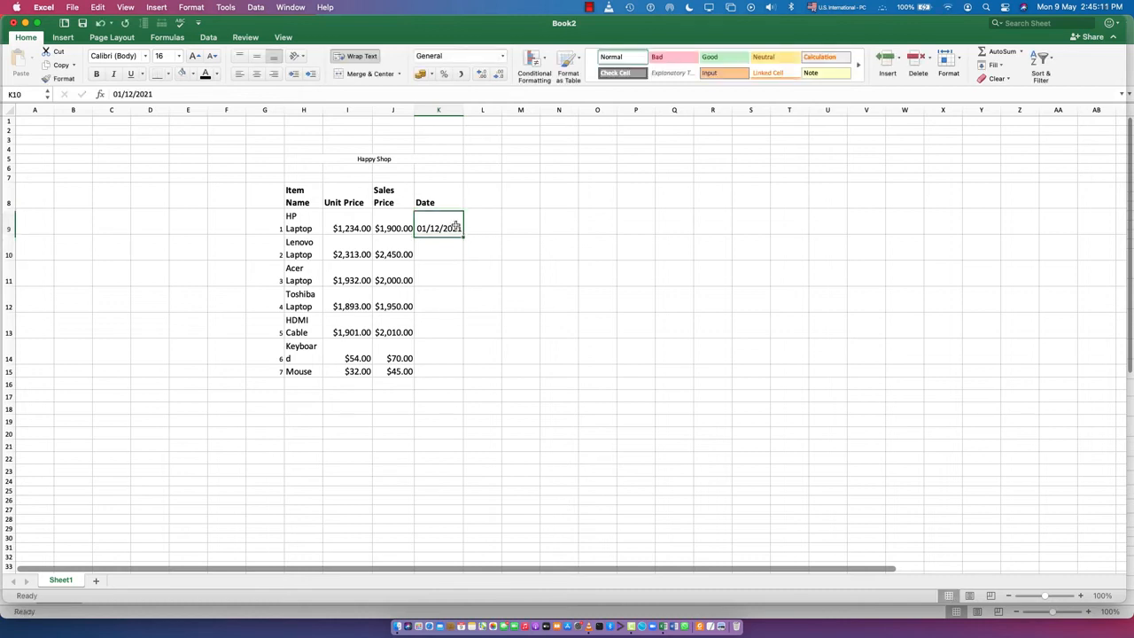
pyautogui.moveTo(462, 232); pyautogui.dragTo(458, 374)
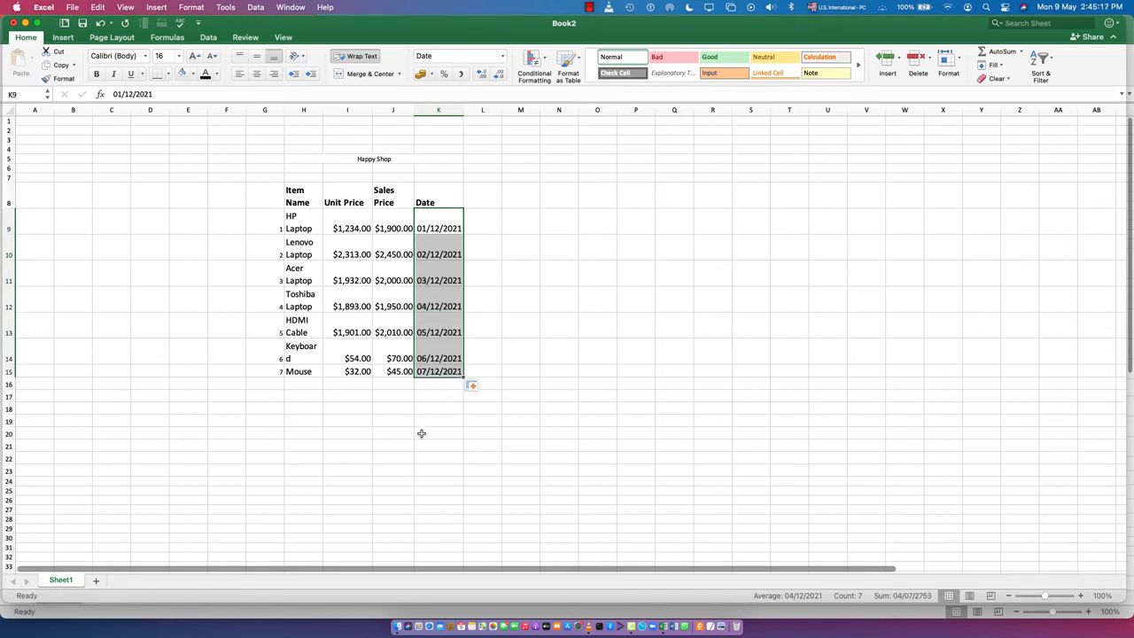
pyautogui.click(422, 434)
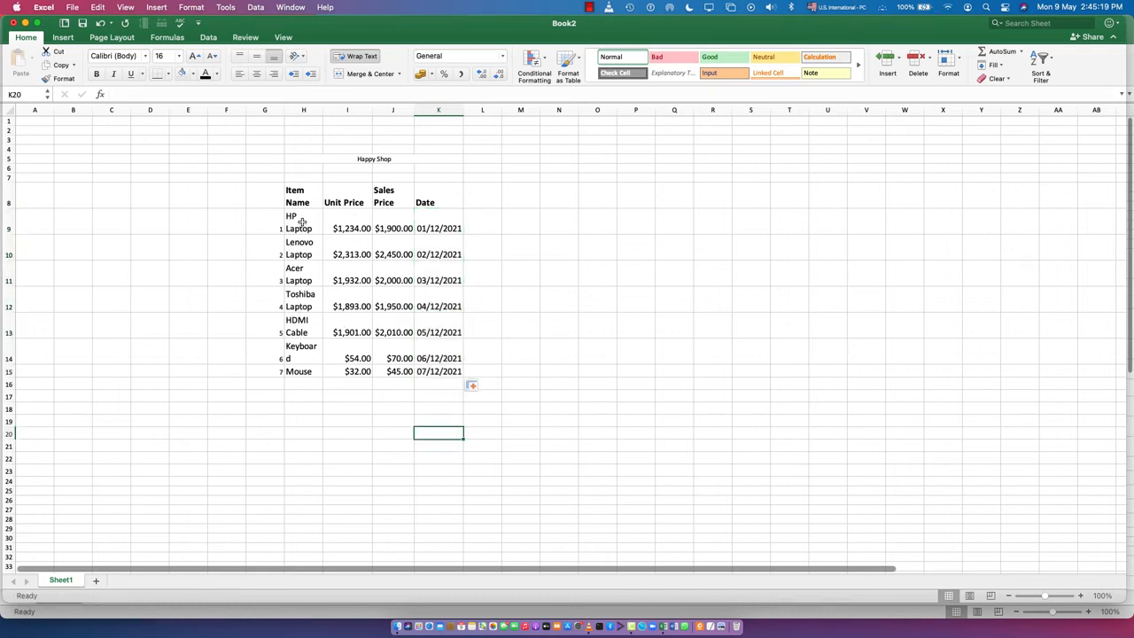
pyautogui.click(281, 456)
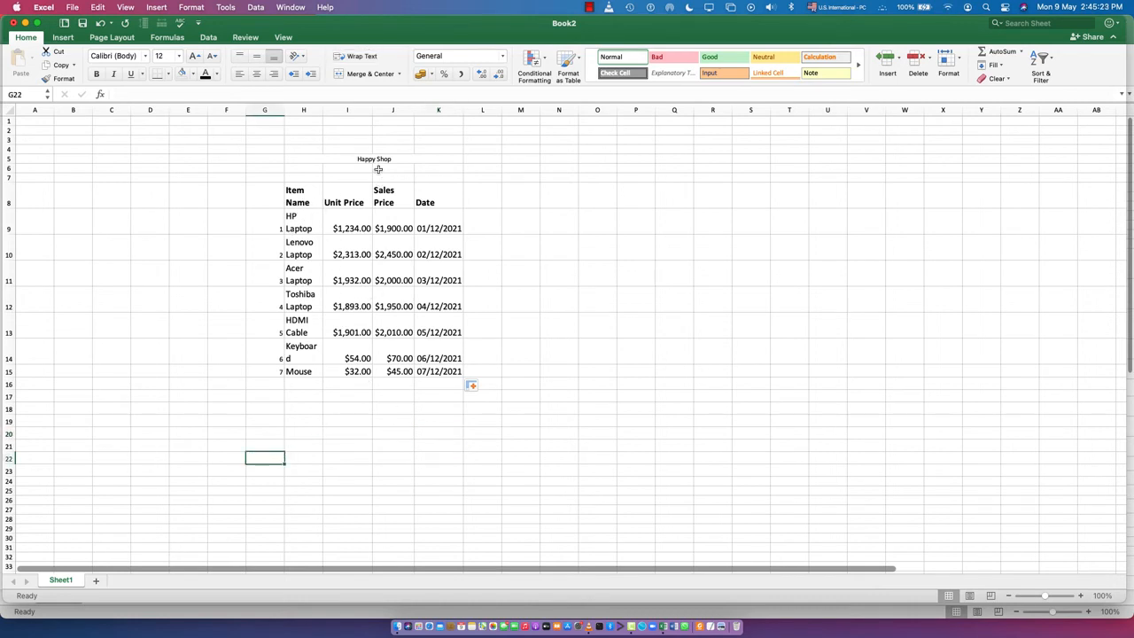
# - Make the merged Happy Shop title in row 5 bold with an orange fill and font size 24
pyautogui.moveTo(290, 159); pyautogui.dragTo(404, 160)
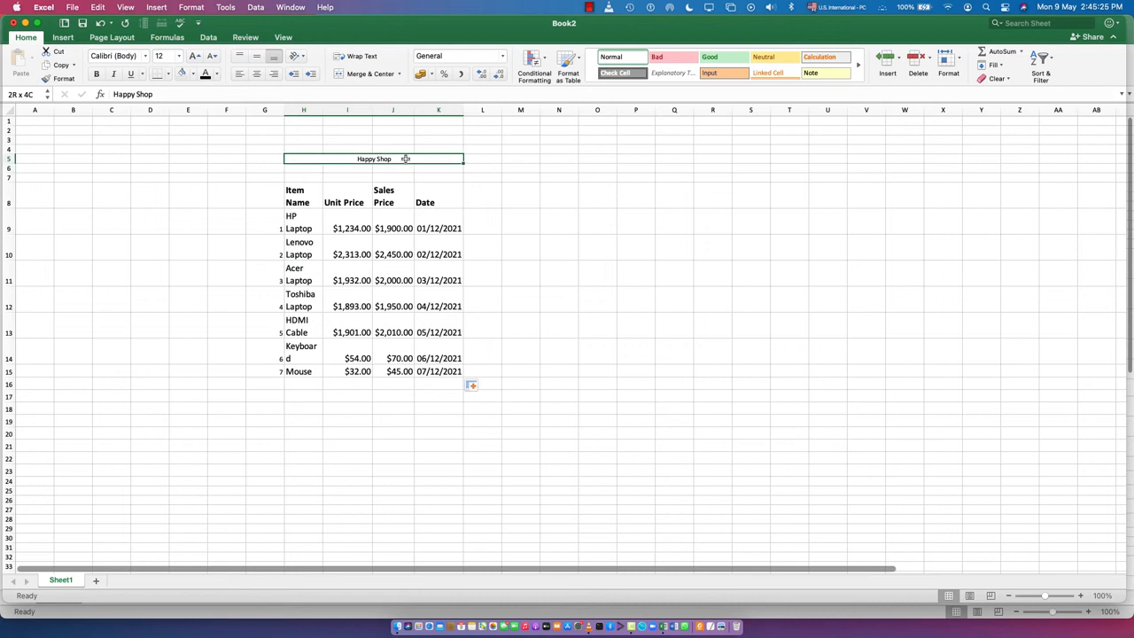
pyautogui.click(96, 75)
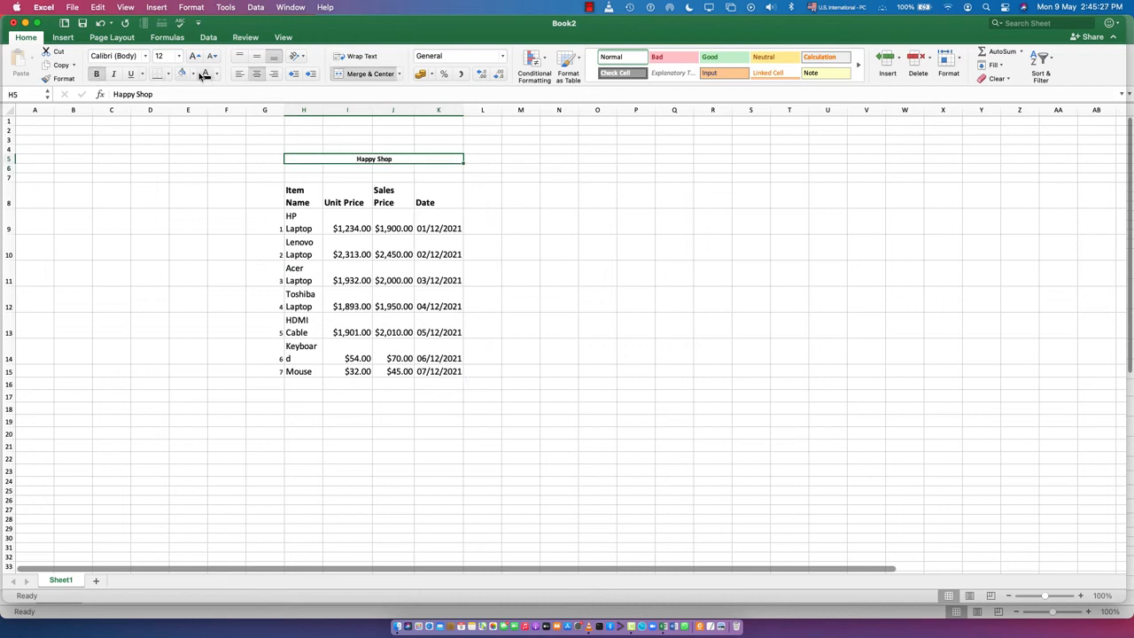
pyautogui.click(192, 74)
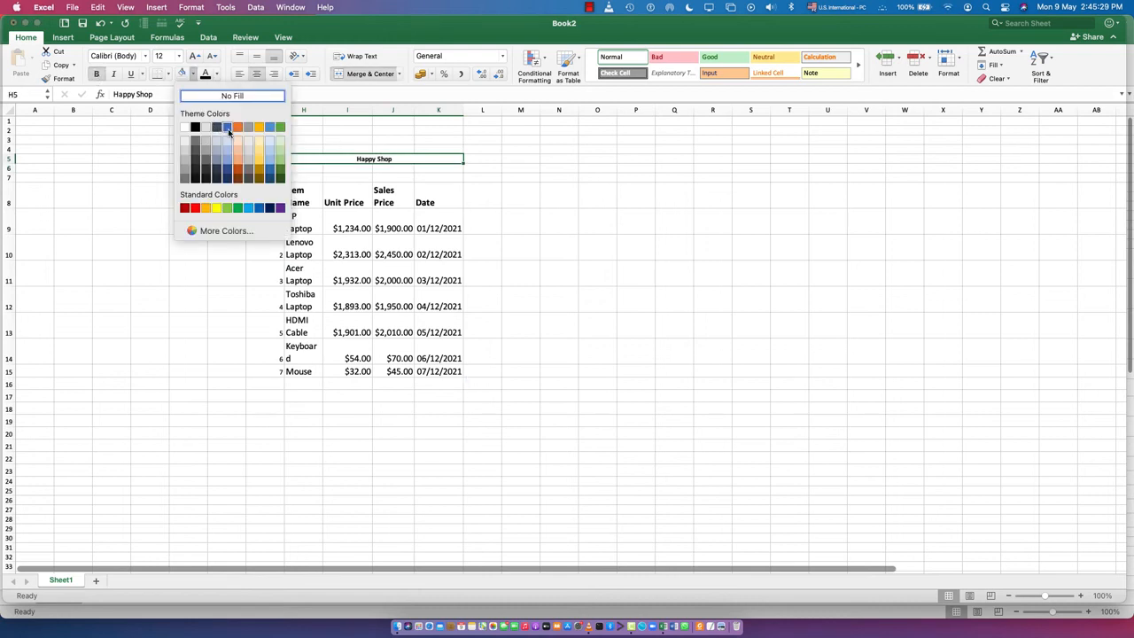
pyautogui.click(237, 127)
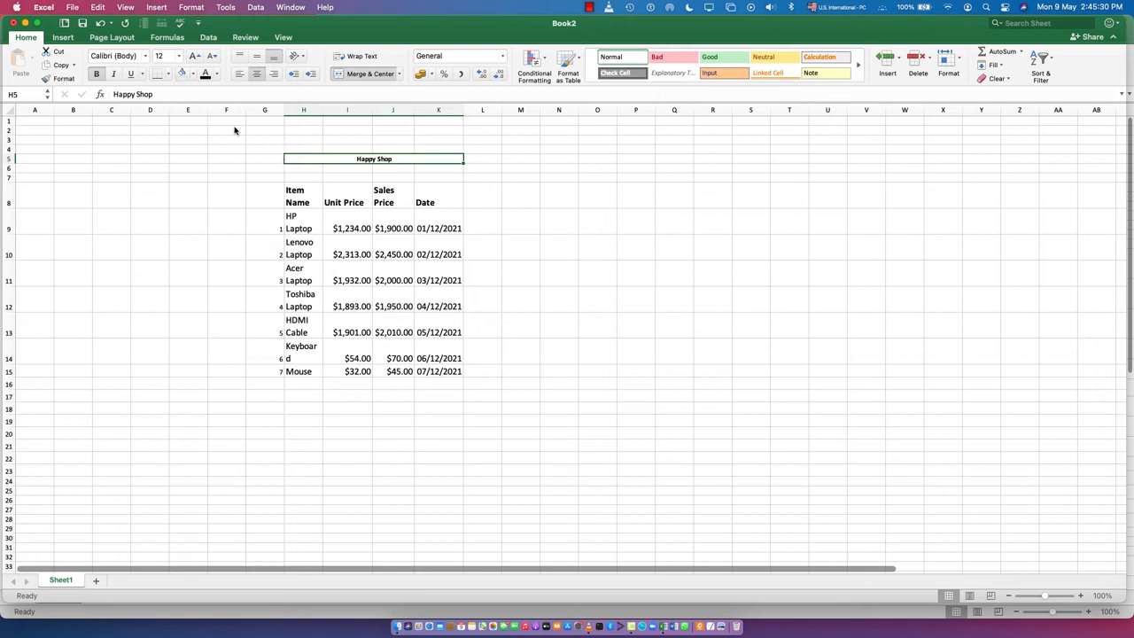
pyautogui.click(195, 56)
pyautogui.click(196, 55)
pyautogui.click(196, 56)
pyautogui.click(196, 56)
pyautogui.click(196, 56)
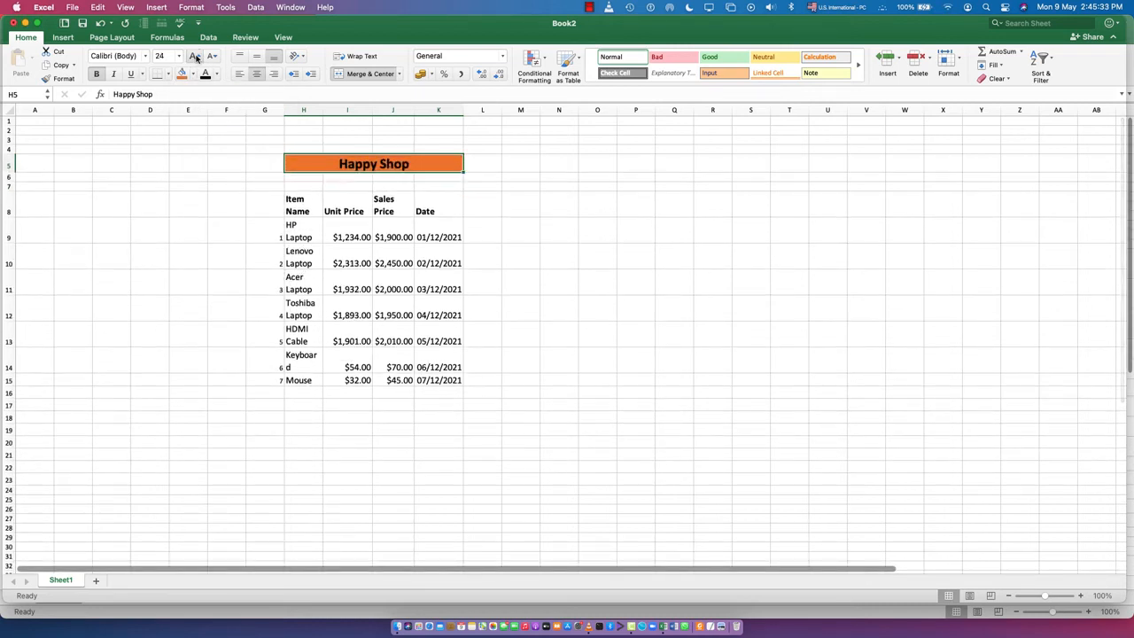
pyautogui.click(330, 443)
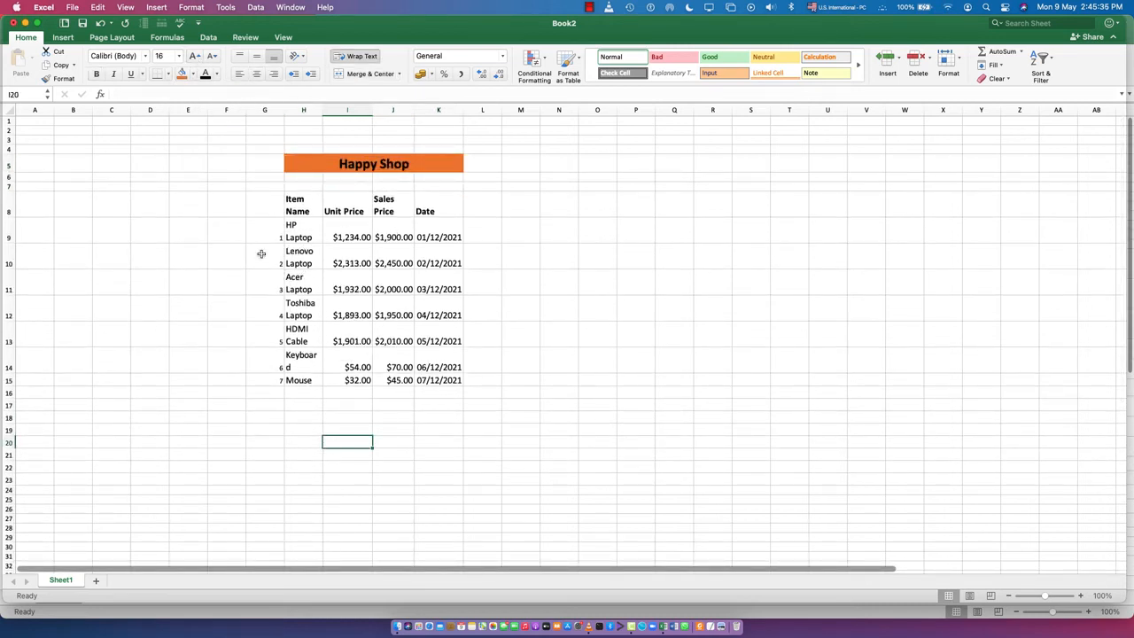
# - Give the header cells H8 to K8 a light blue fill, font size 18 and middle vertical alignment
pyautogui.moveTo(307, 202); pyautogui.dragTo(447, 210)
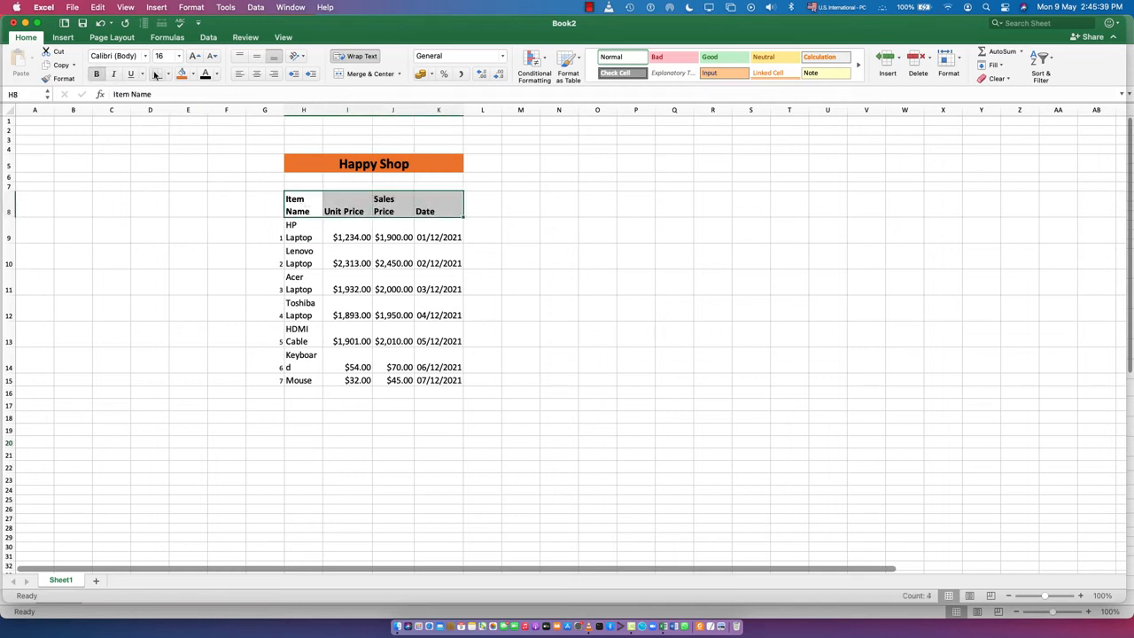
pyautogui.click(192, 75)
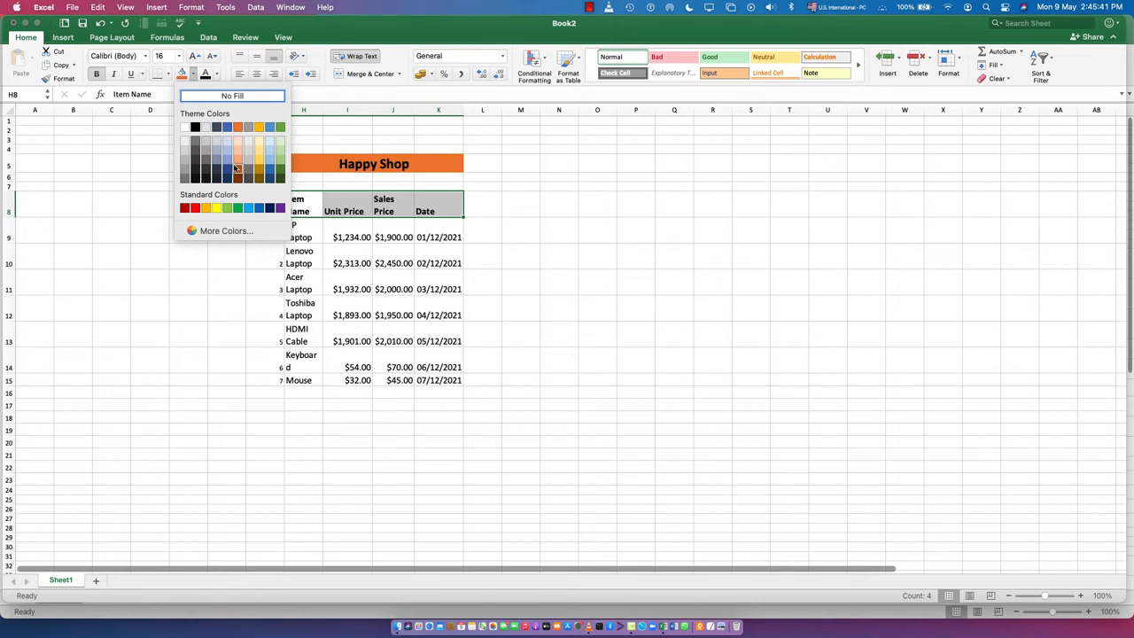
pyautogui.click(248, 209)
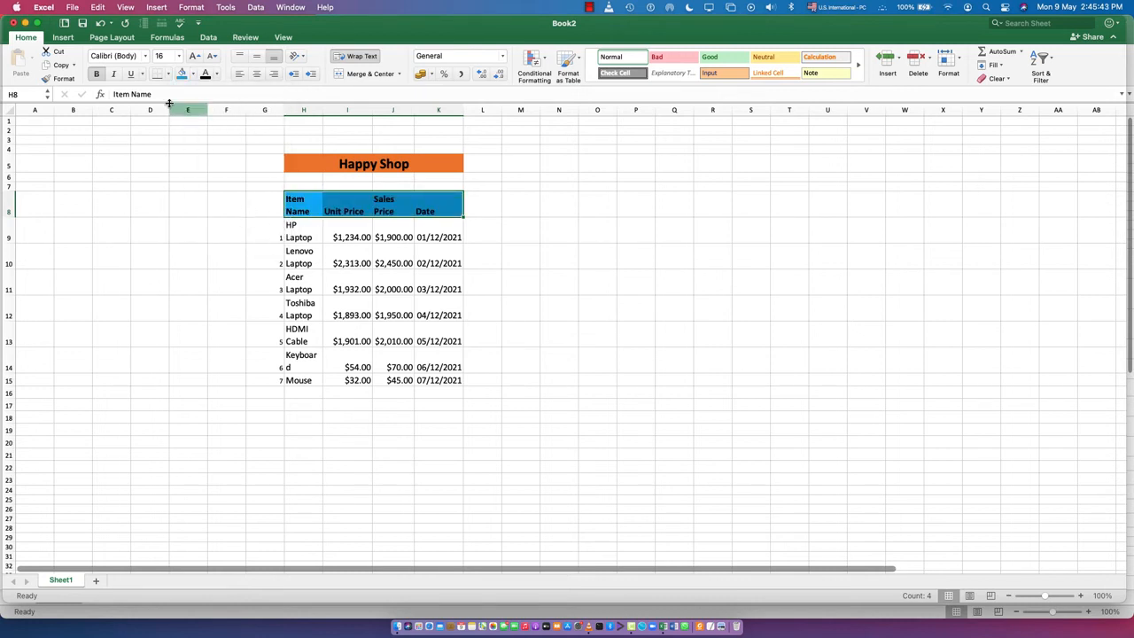
pyautogui.click(192, 58)
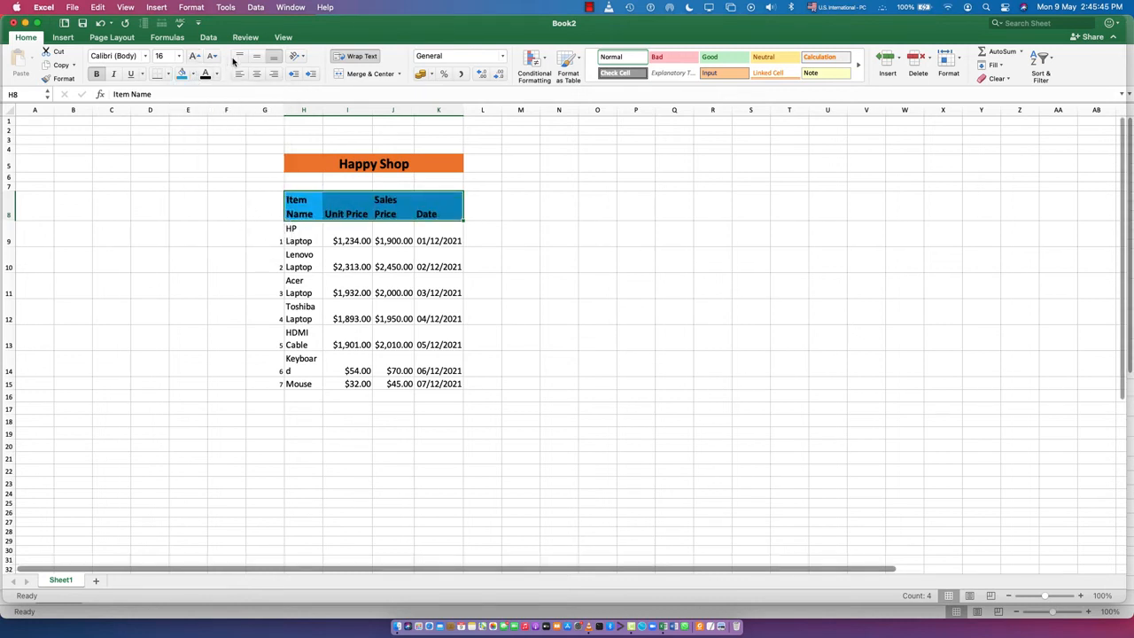
pyautogui.click(256, 56)
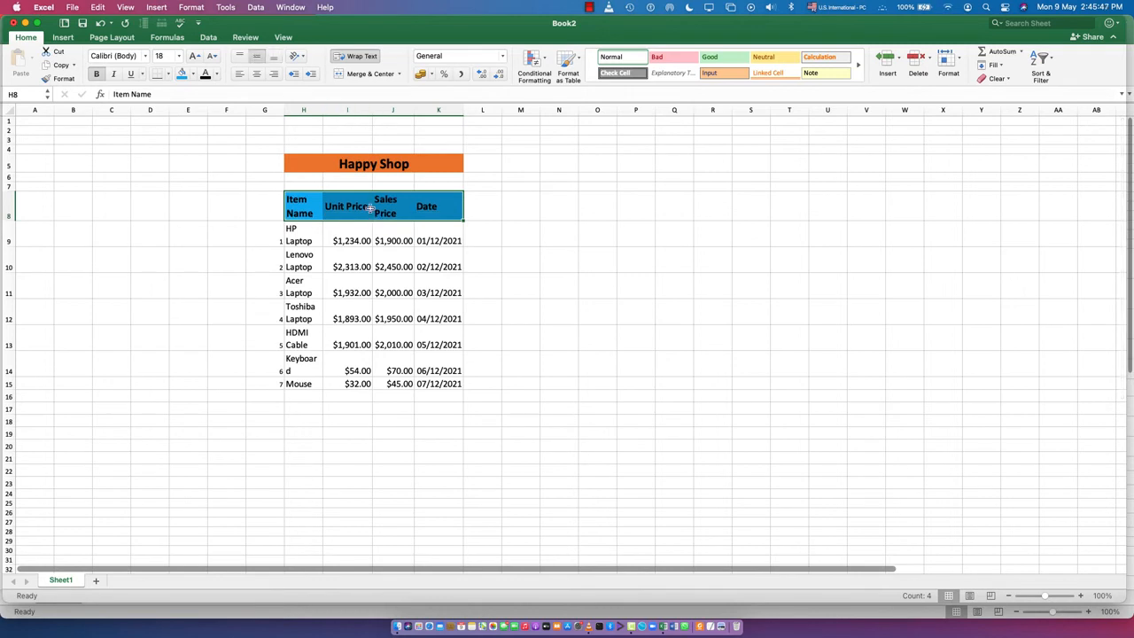
# - Centre the table data in H9 to K15 horizontally and align it to the middle vertically
pyautogui.moveTo(295, 233); pyautogui.dragTo(457, 382)
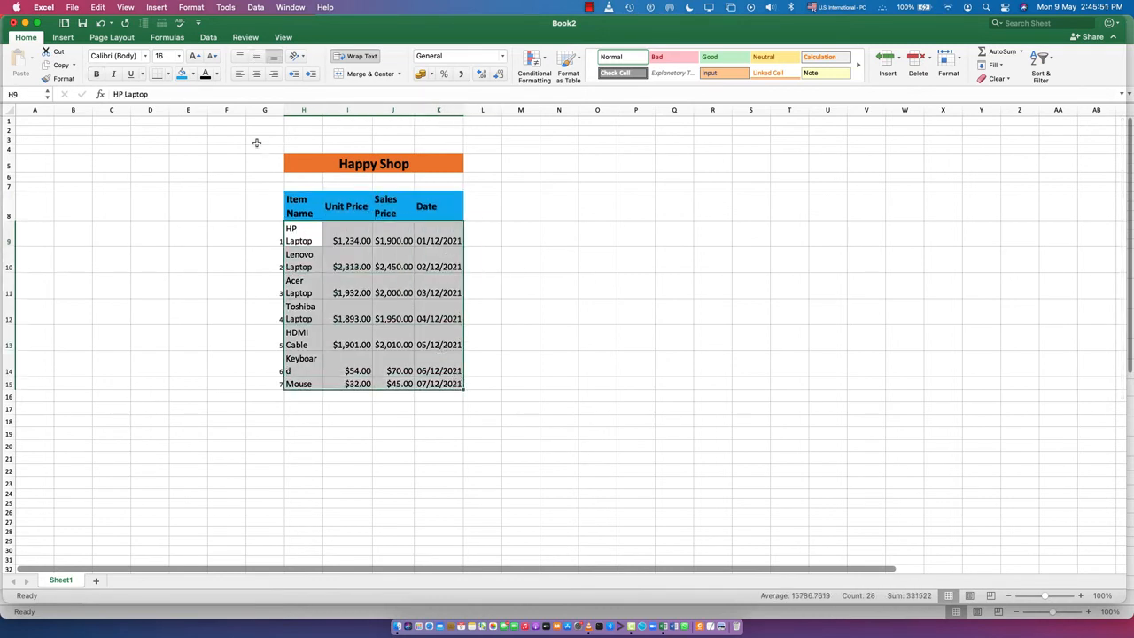
pyautogui.click(256, 74)
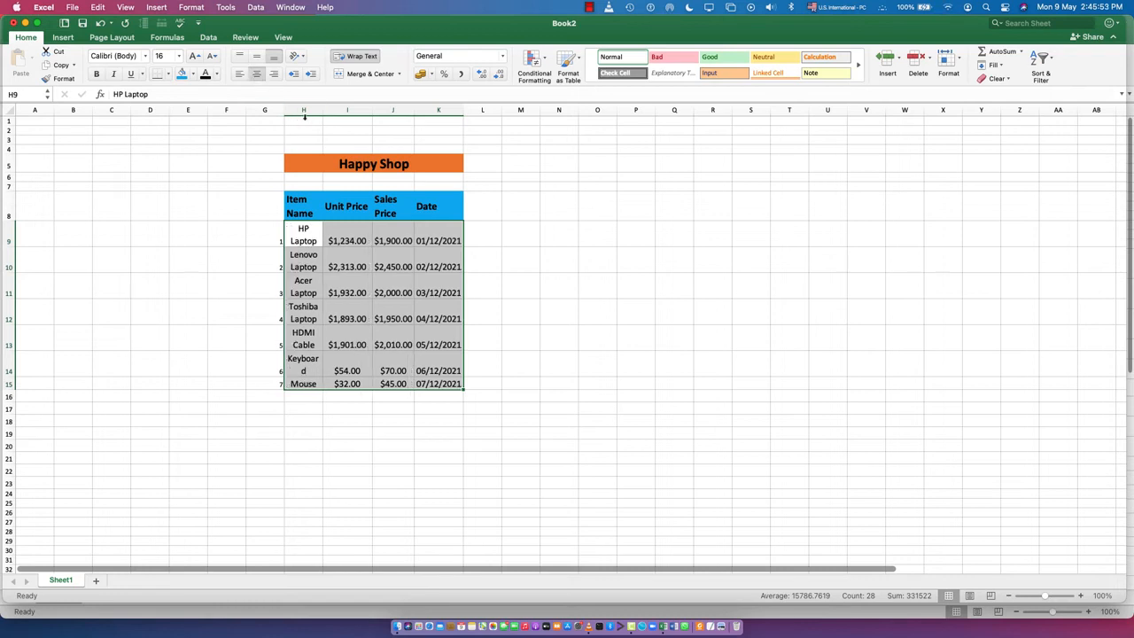
pyautogui.click(257, 57)
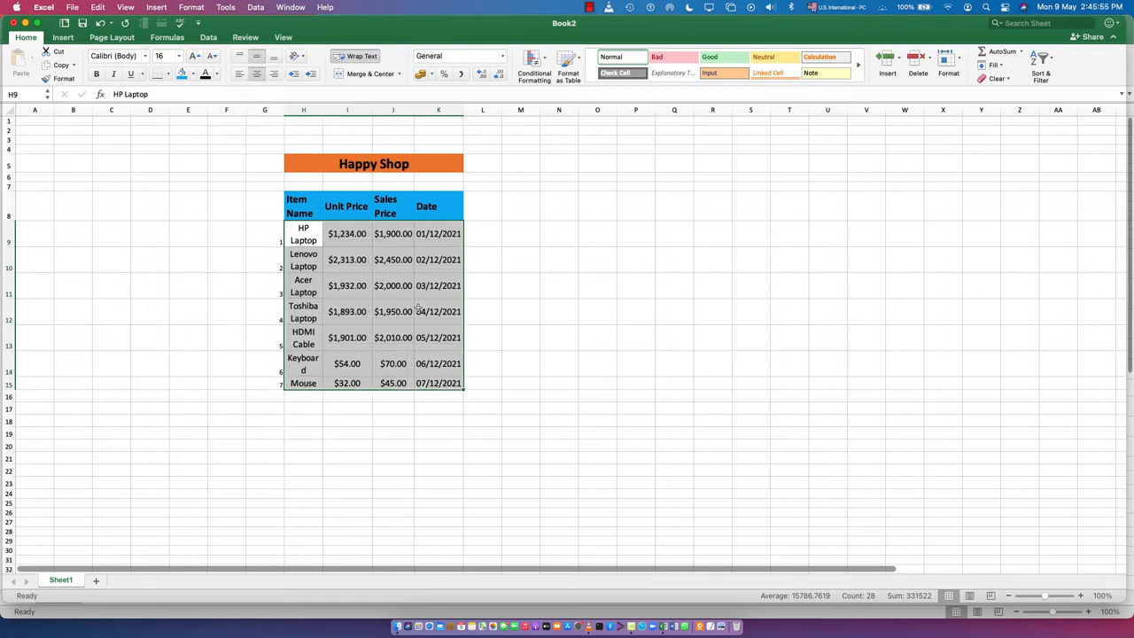
pyautogui.click(388, 469)
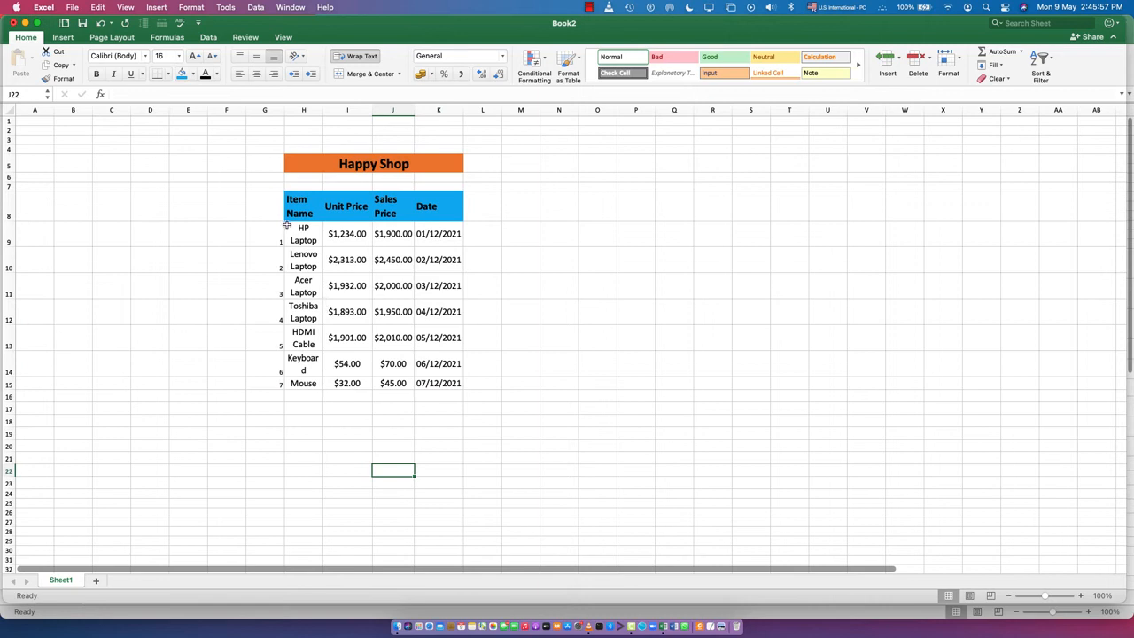
# - Give the item name cells H9 to H15 a light green fill
pyautogui.moveTo(300, 232); pyautogui.dragTo(304, 382)
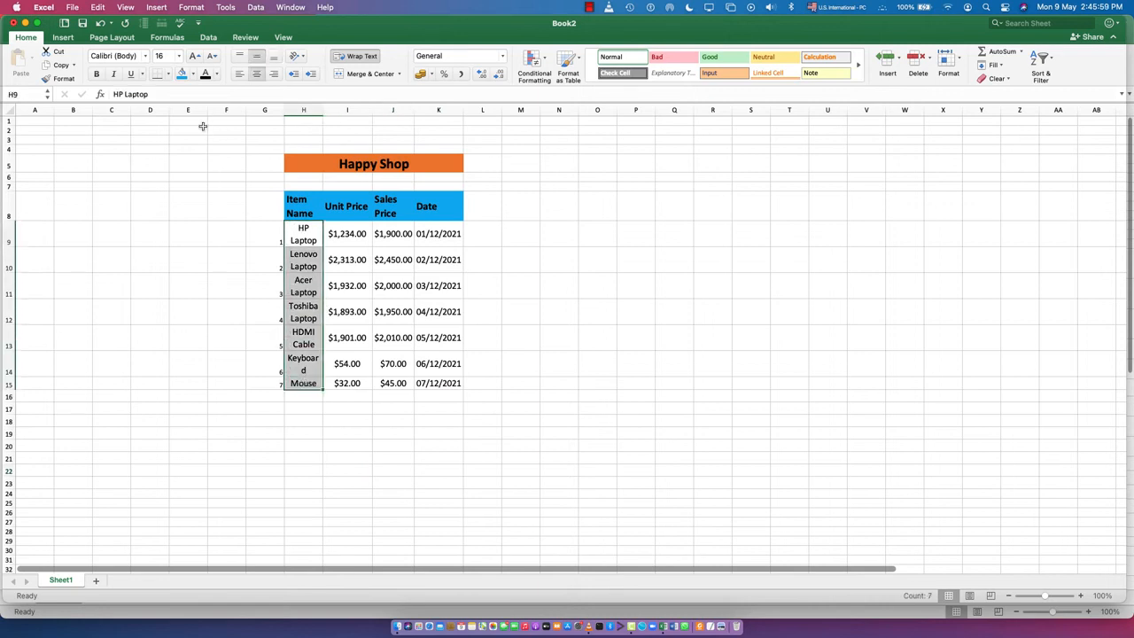
pyautogui.click(193, 76)
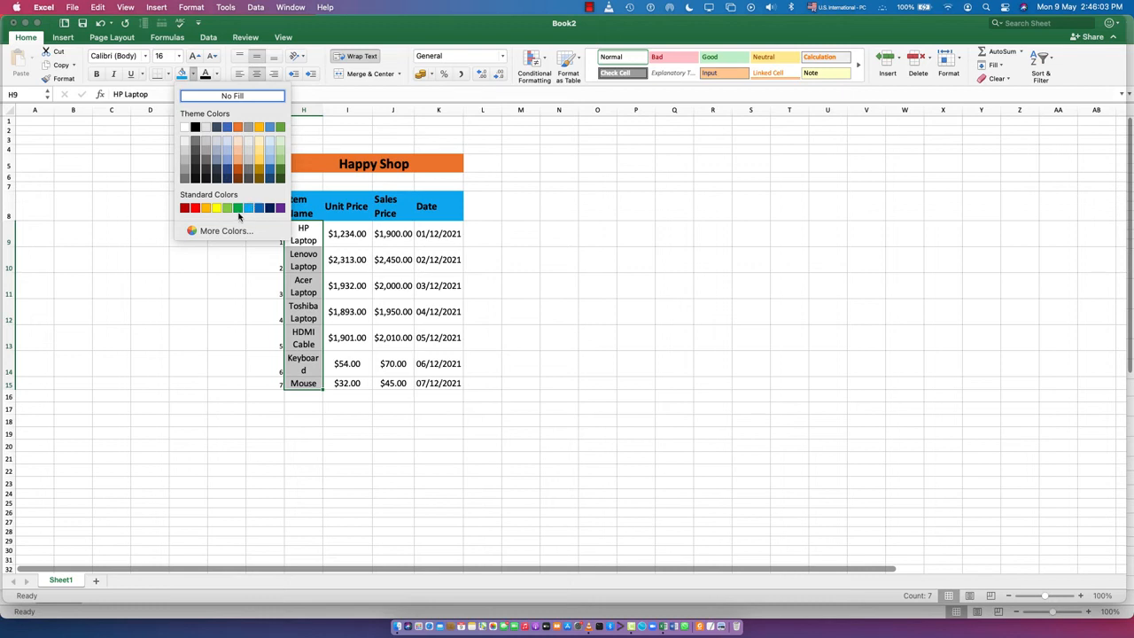
pyautogui.click(228, 208)
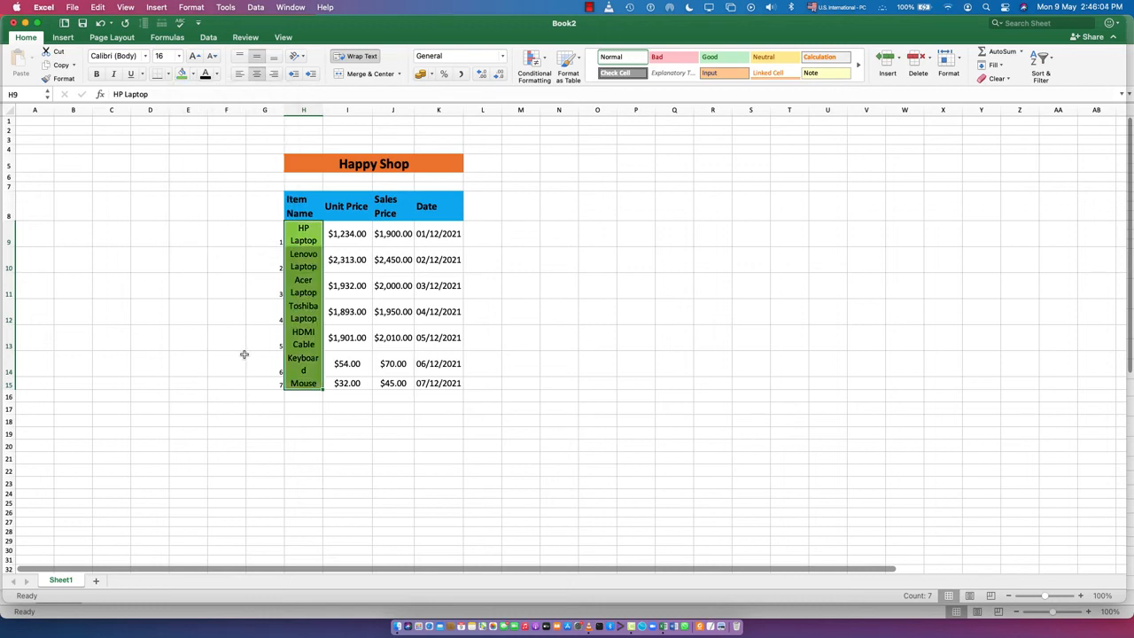
pyautogui.click(383, 456)
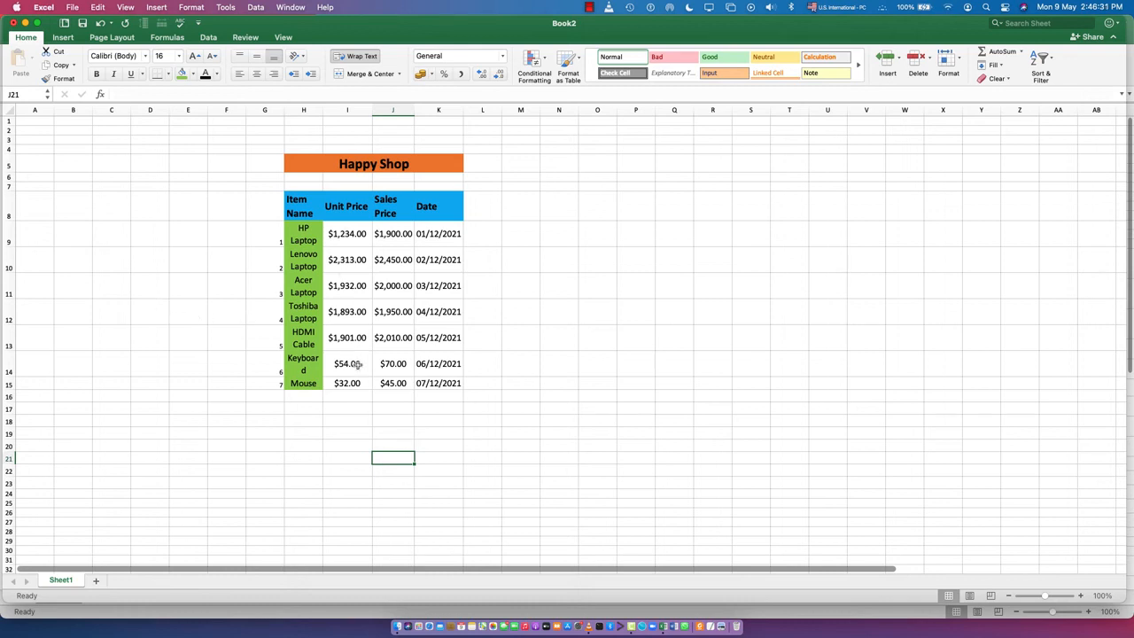
# - Save the full table as a custom view named Manager, including print settings and hidden rows, columns and filter settings
pyautogui.click(282, 38)
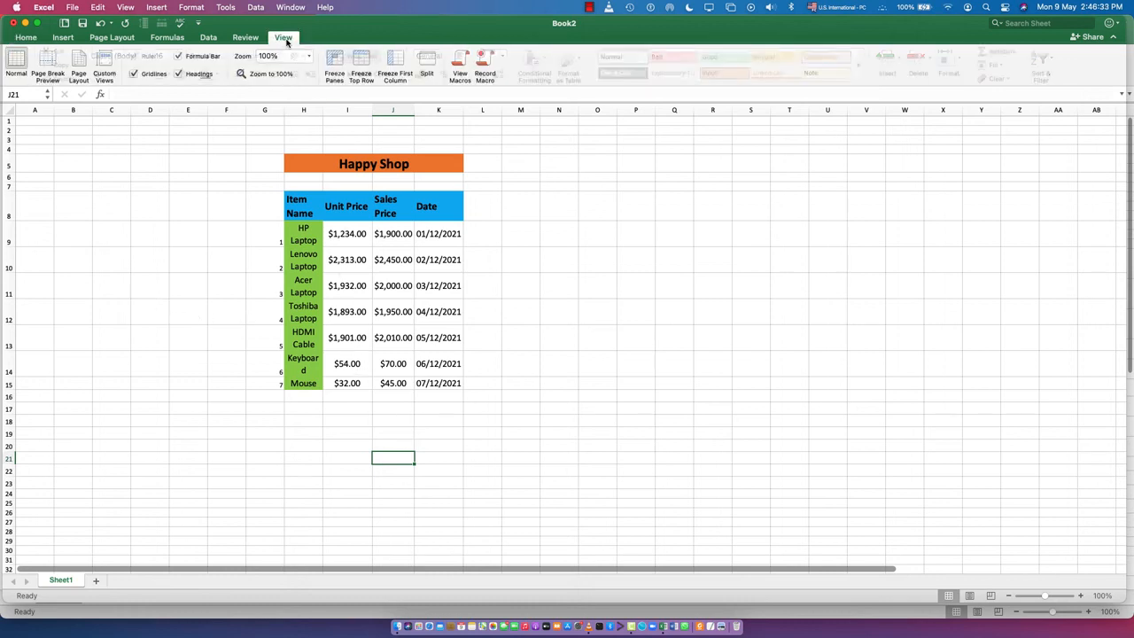
pyautogui.click(104, 60)
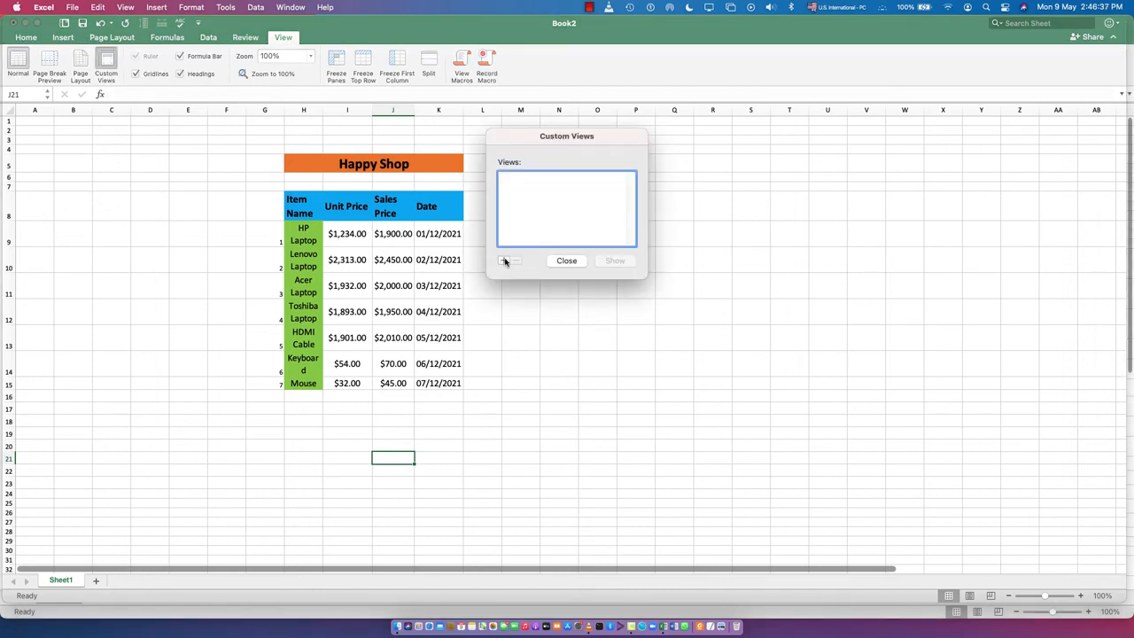
pyautogui.click(504, 260)
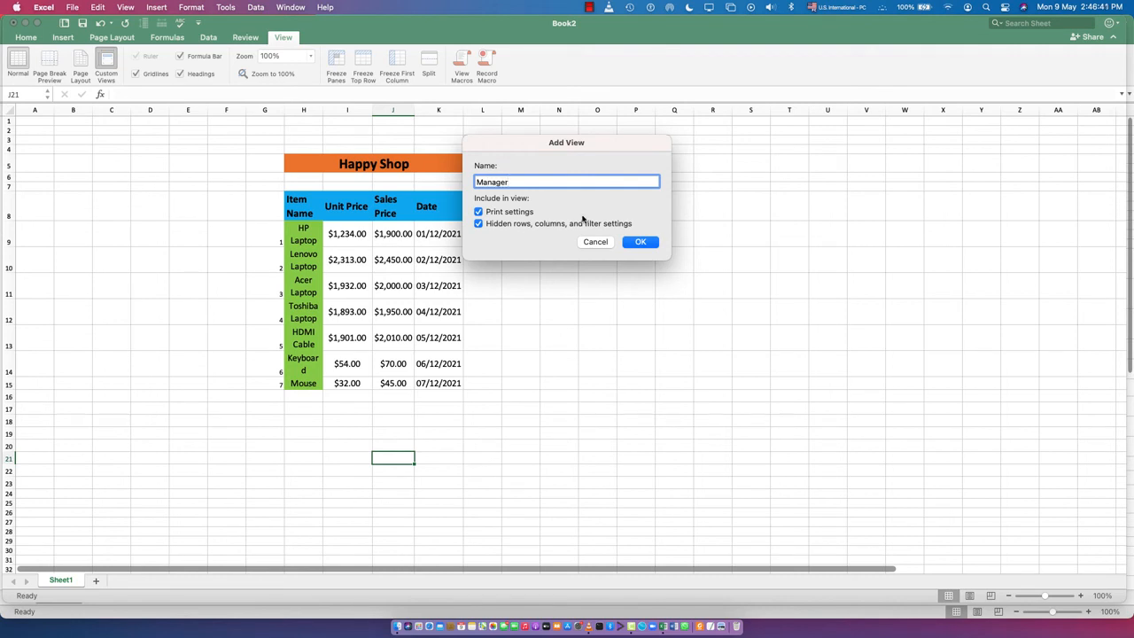
pyautogui.click(640, 241)
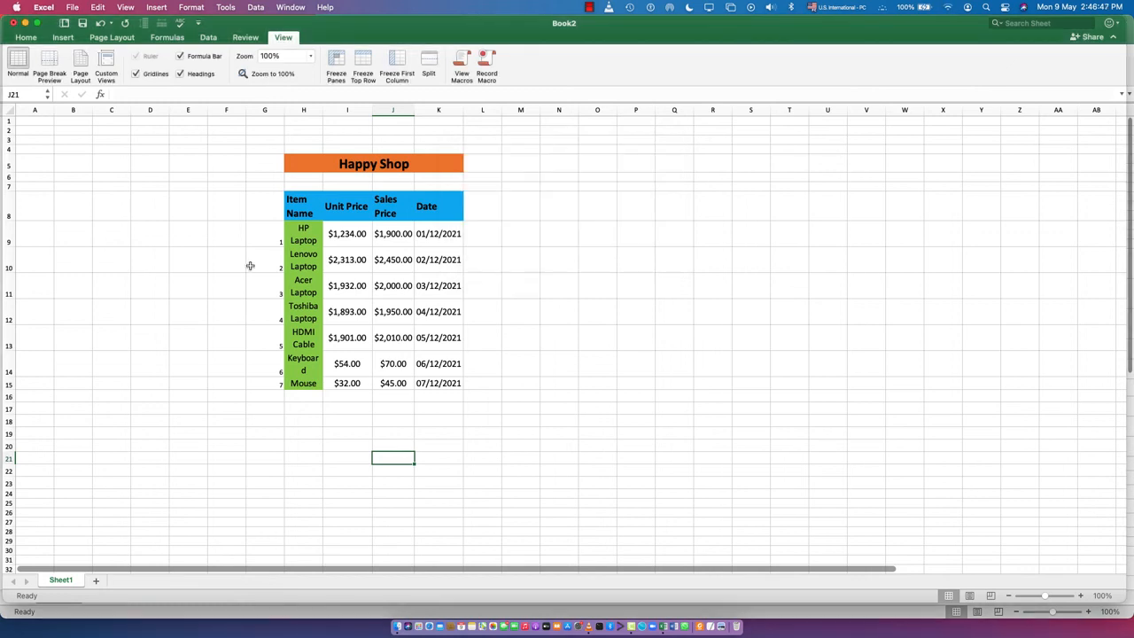
# - Hide the Unit Price column I
pyautogui.click(33, 201)
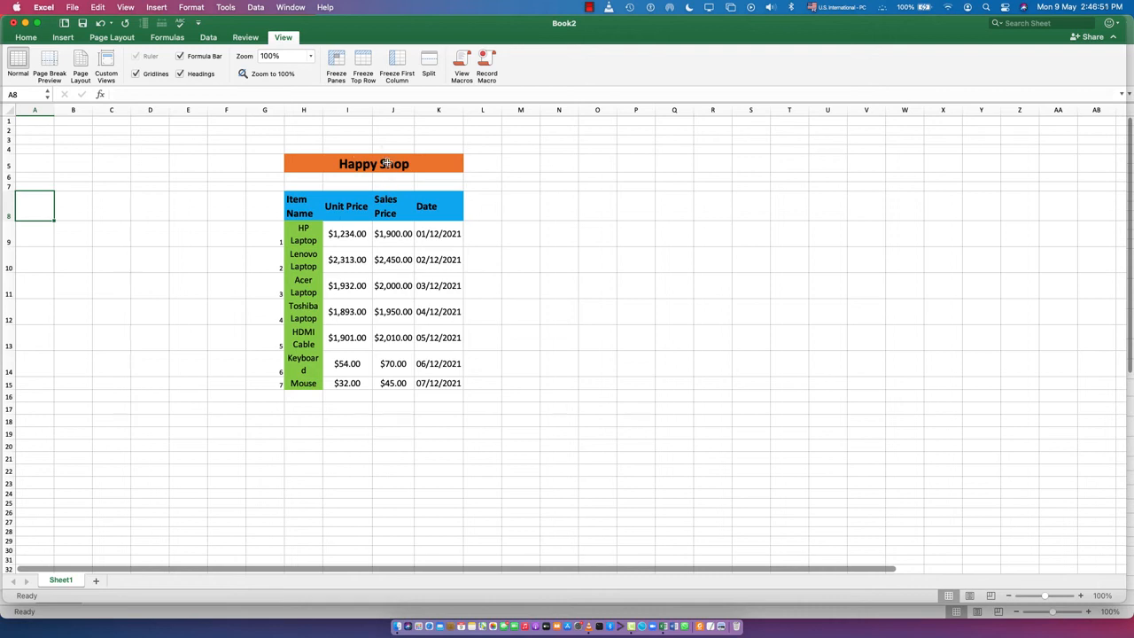
pyautogui.click(347, 109)
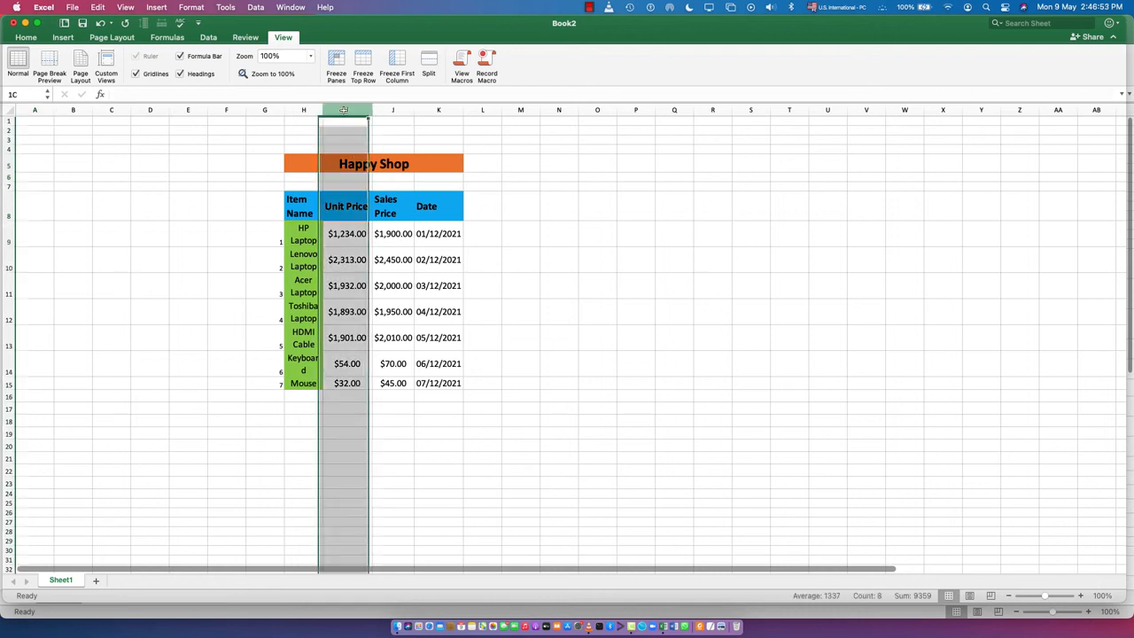
pyautogui.rightClick(355, 274)
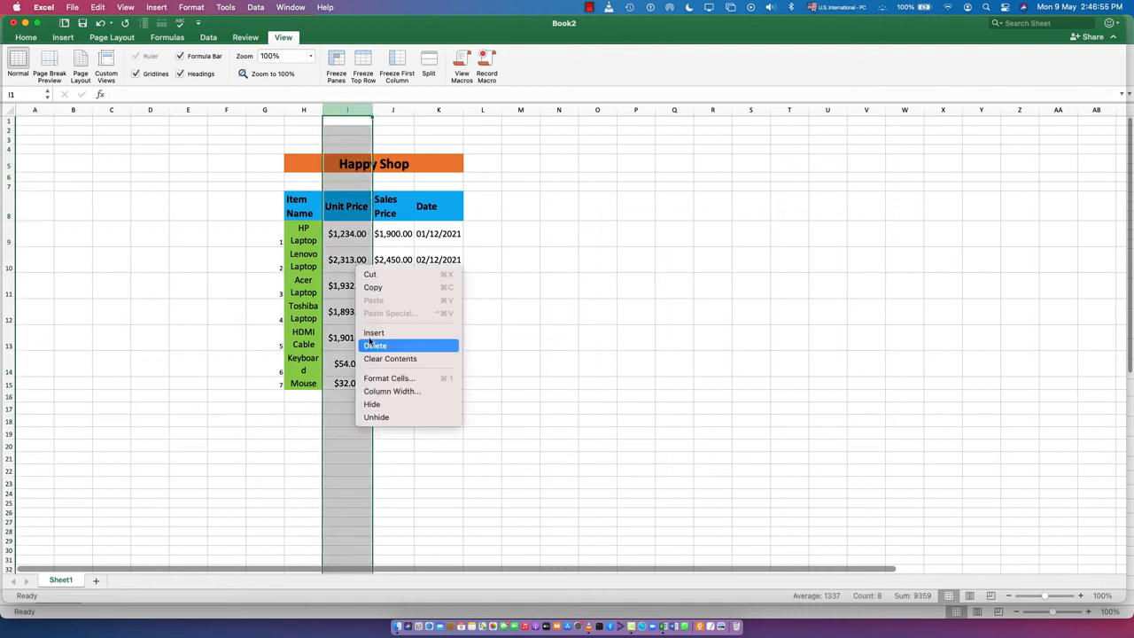
pyautogui.click(372, 405)
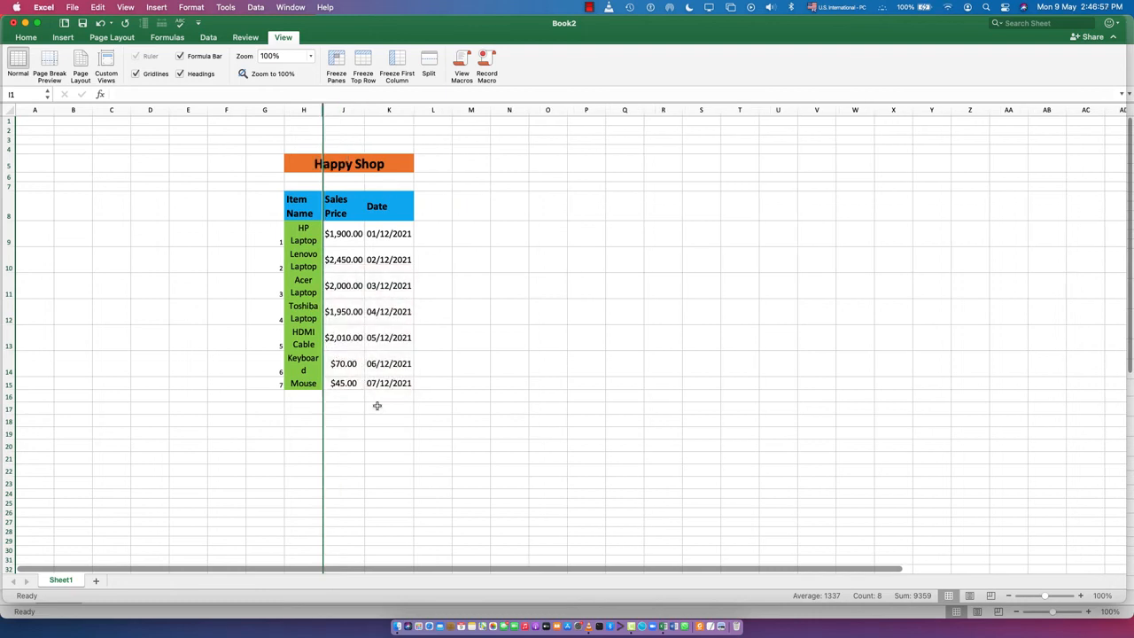
# - Save the sheet without unit prices as a custom view named Shop Attendant, including print and hidden column settings
pyautogui.click(106, 66)
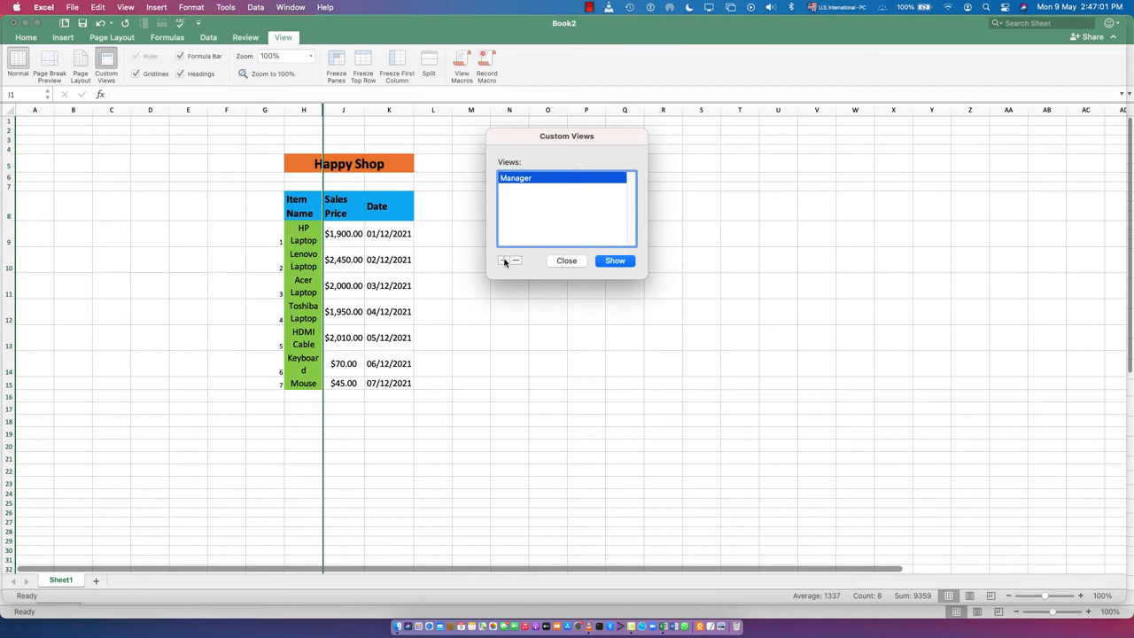
pyautogui.click(503, 261)
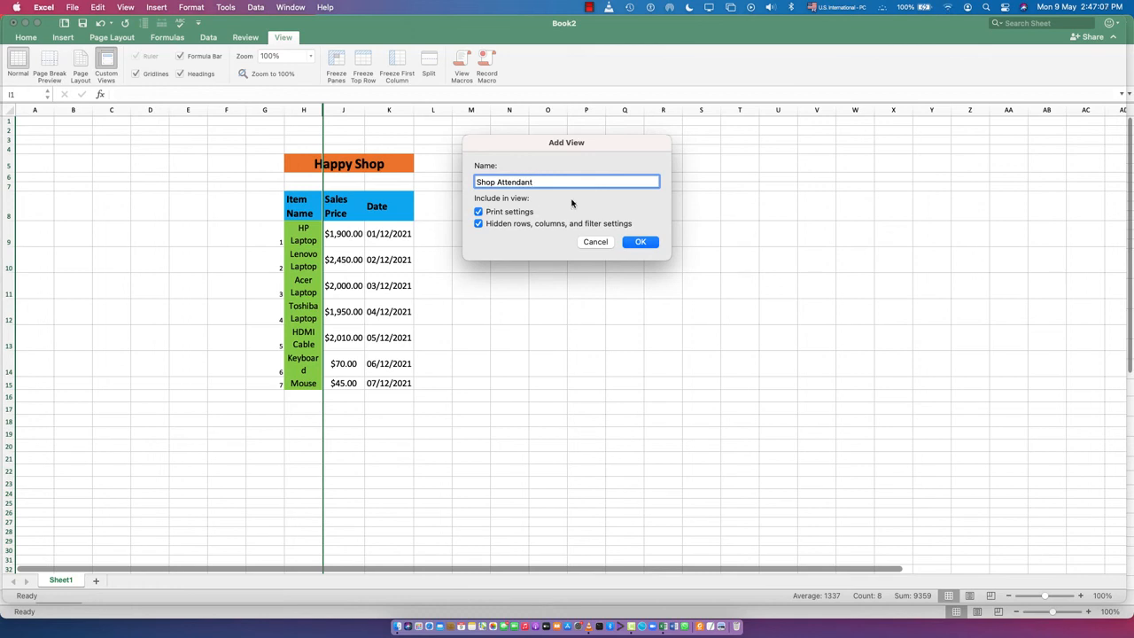
pyautogui.click(641, 241)
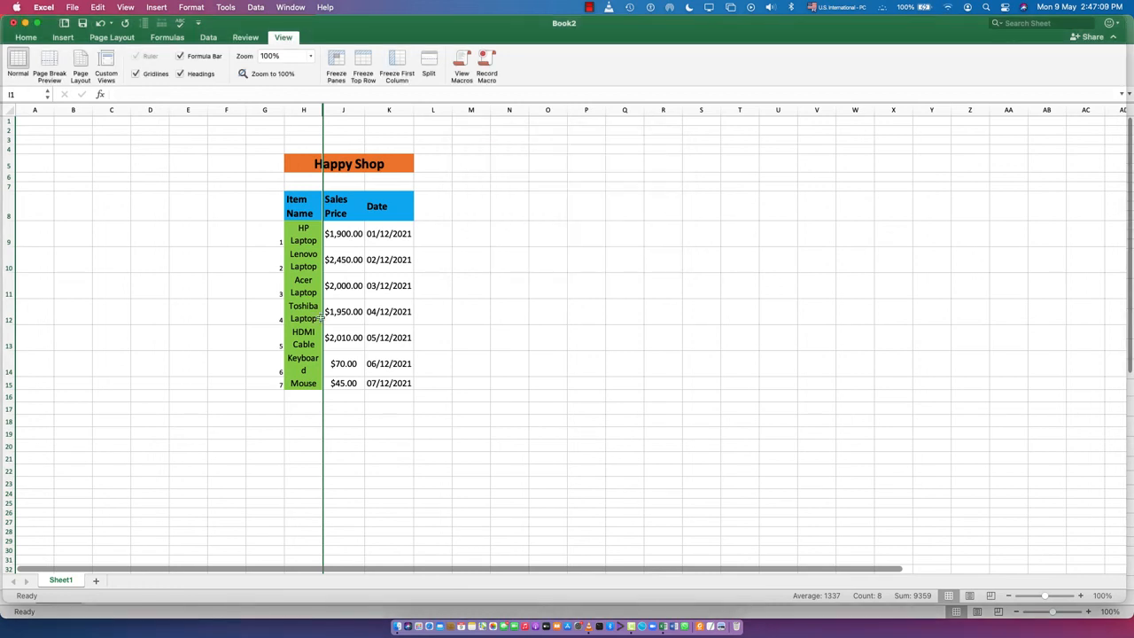
pyautogui.click(156, 334)
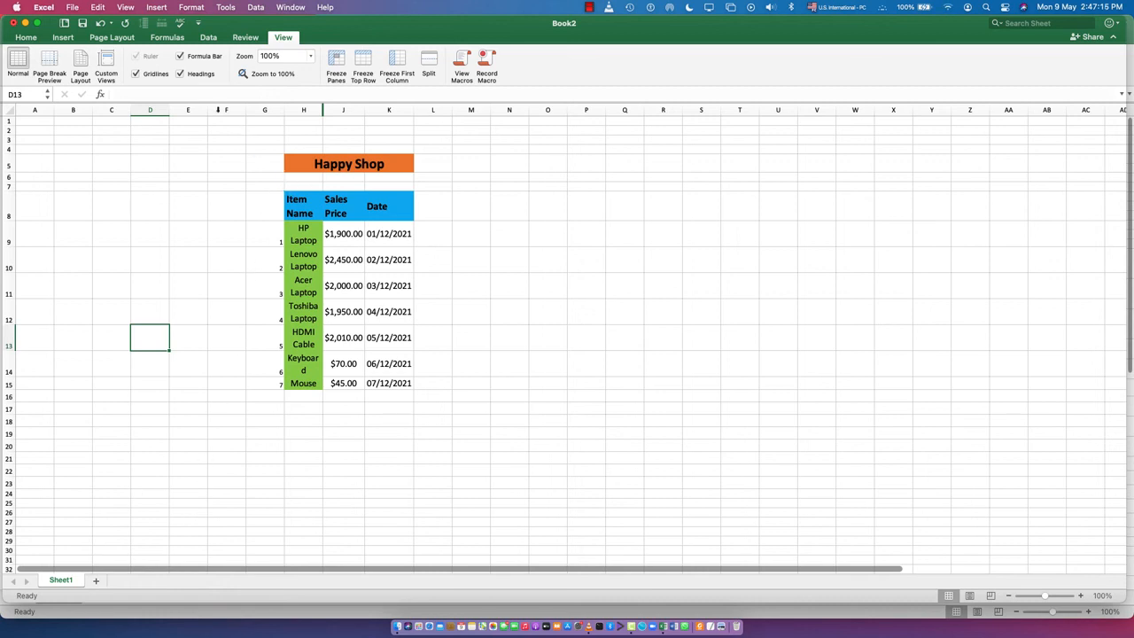
pyautogui.click(194, 295)
pyautogui.click(543, 315)
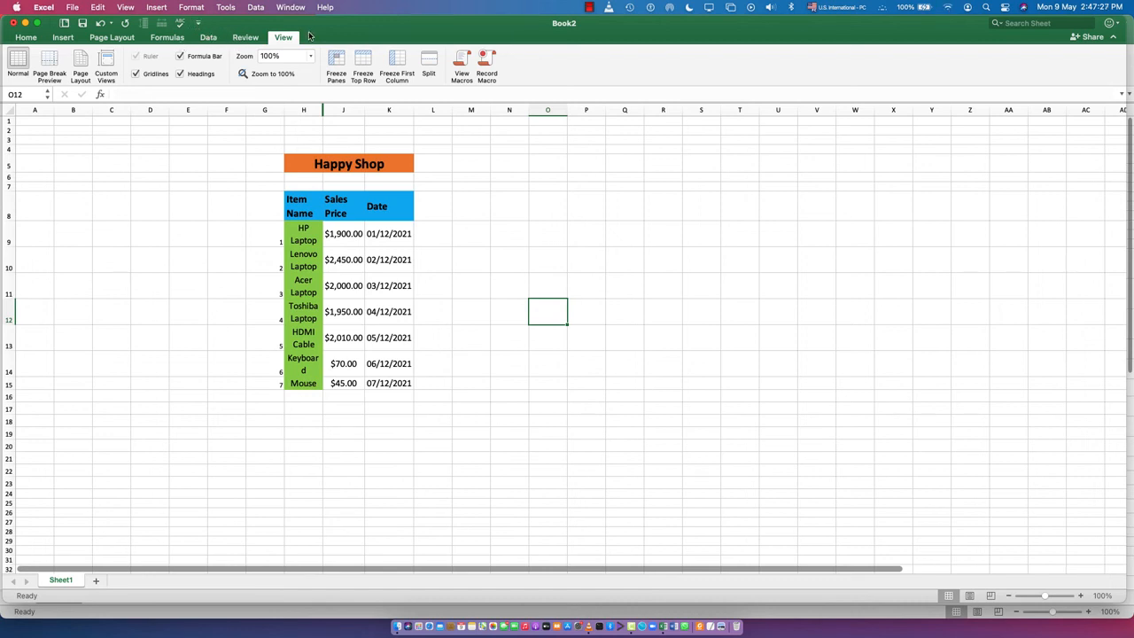
# - Show the Manager custom view and switch back to the Shop Attendant view
pyautogui.click(107, 62)
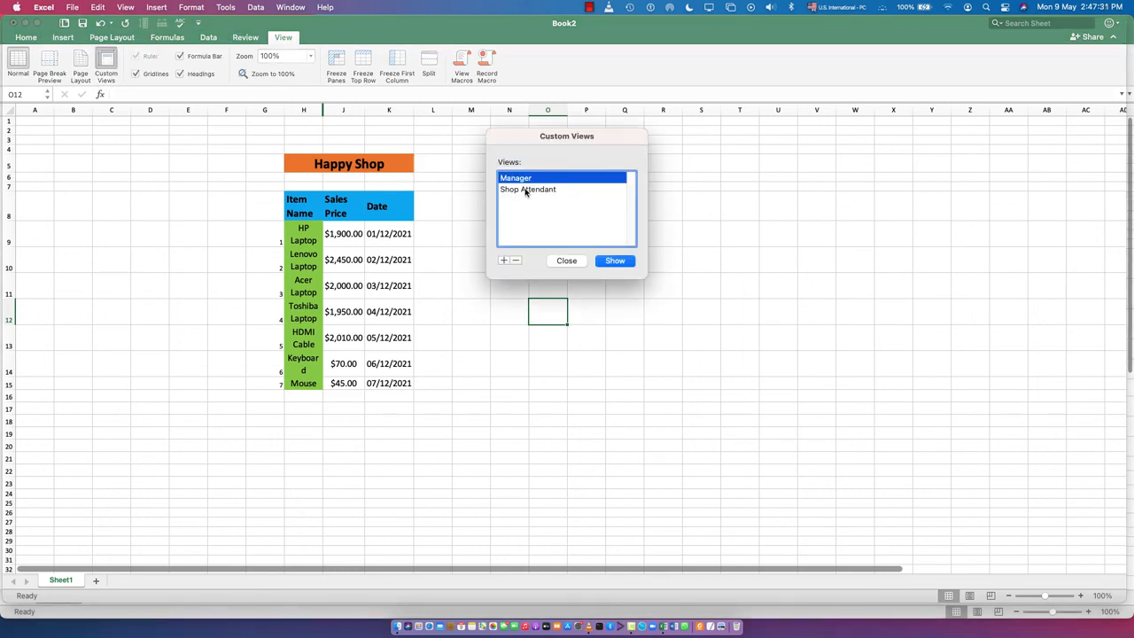
pyautogui.click(616, 262)
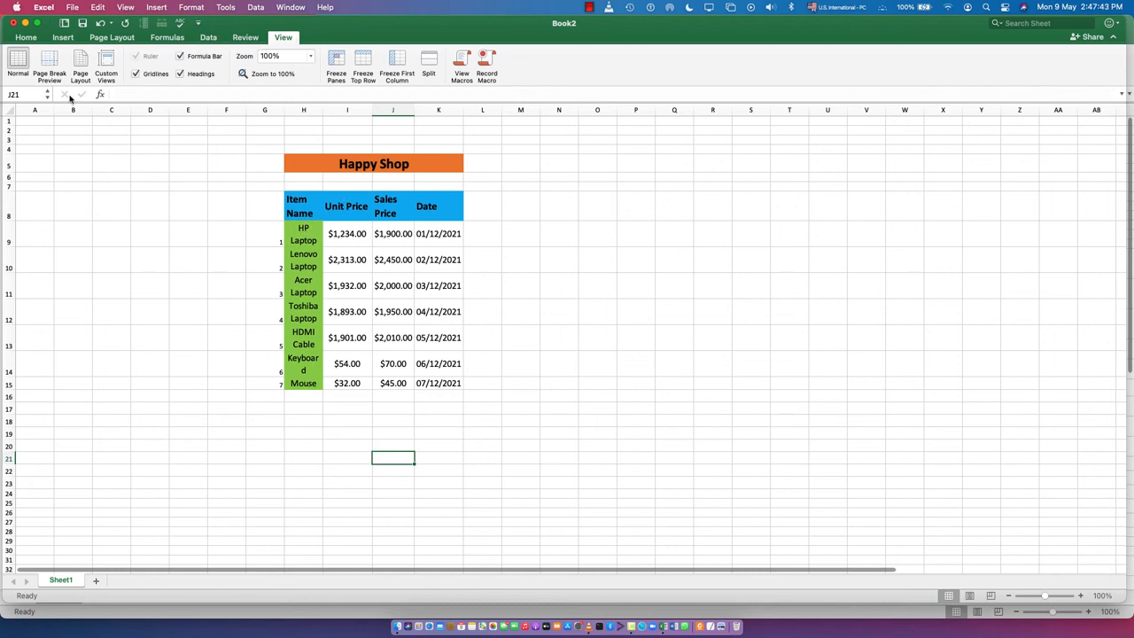
pyautogui.click(105, 62)
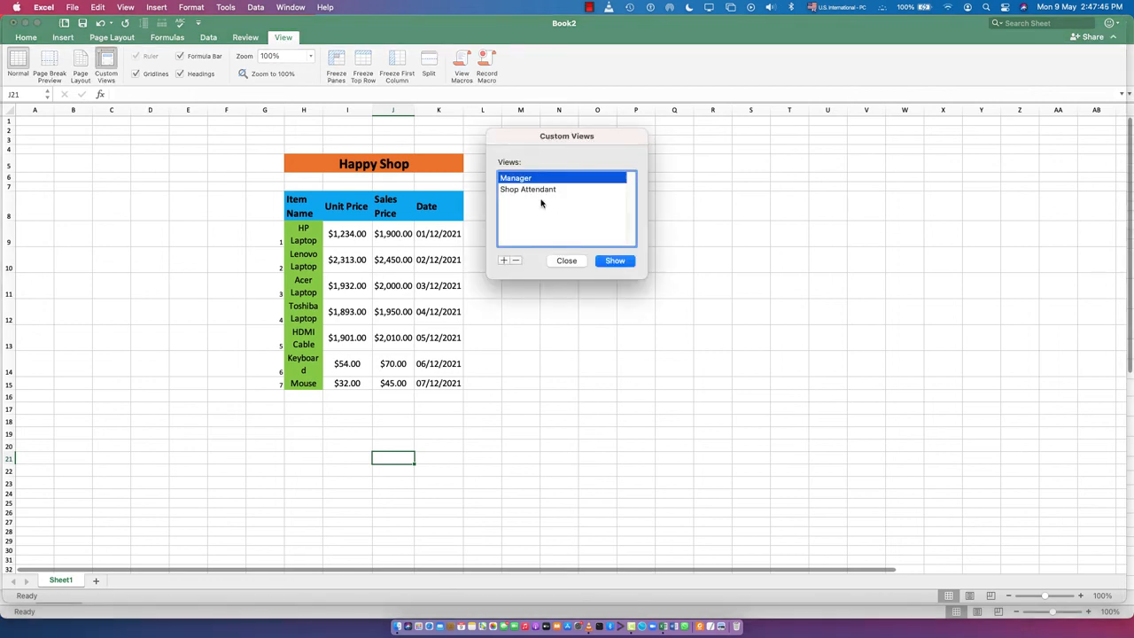
pyautogui.click(542, 190)
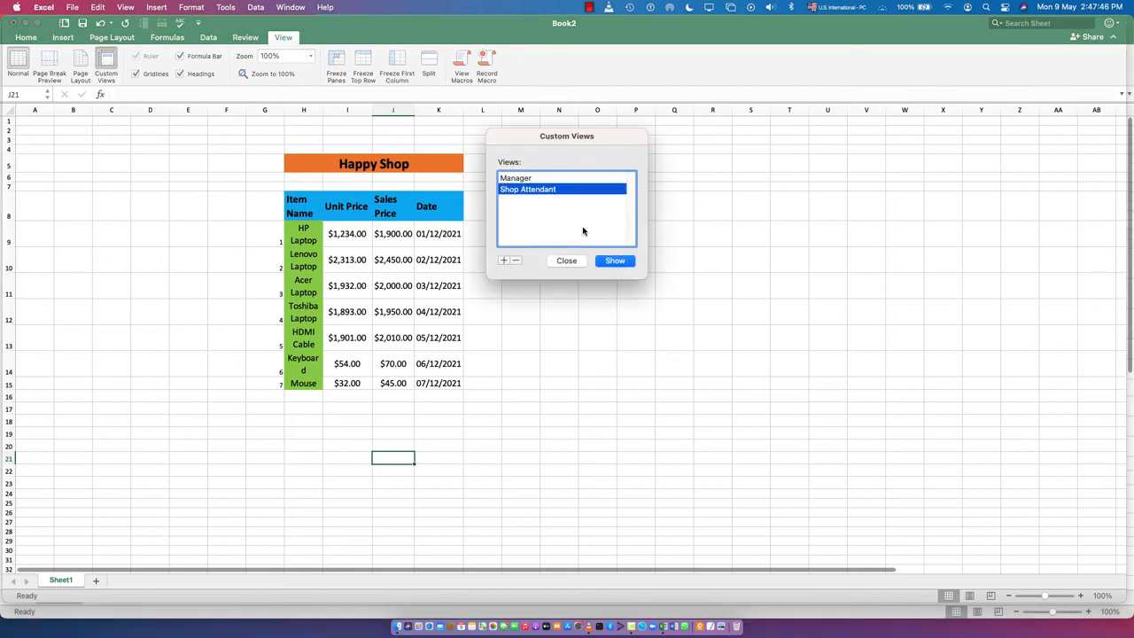
pyautogui.click(616, 261)
pyautogui.click(478, 338)
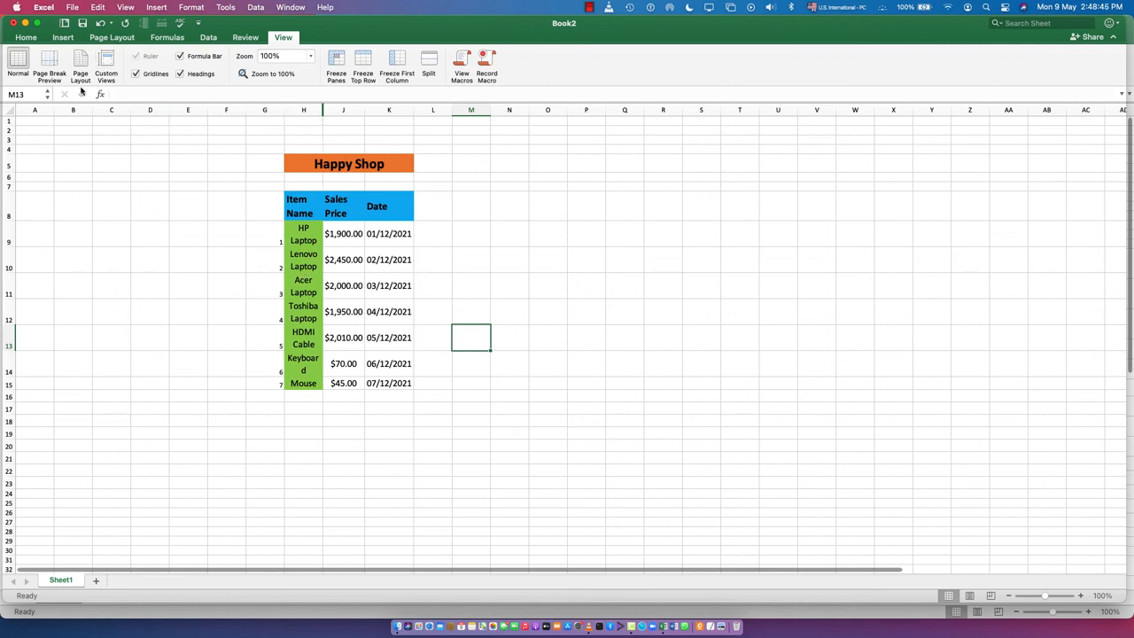
# - Delete the Manager and Shop Attendant custom views from the workbook
pyautogui.click(106, 64)
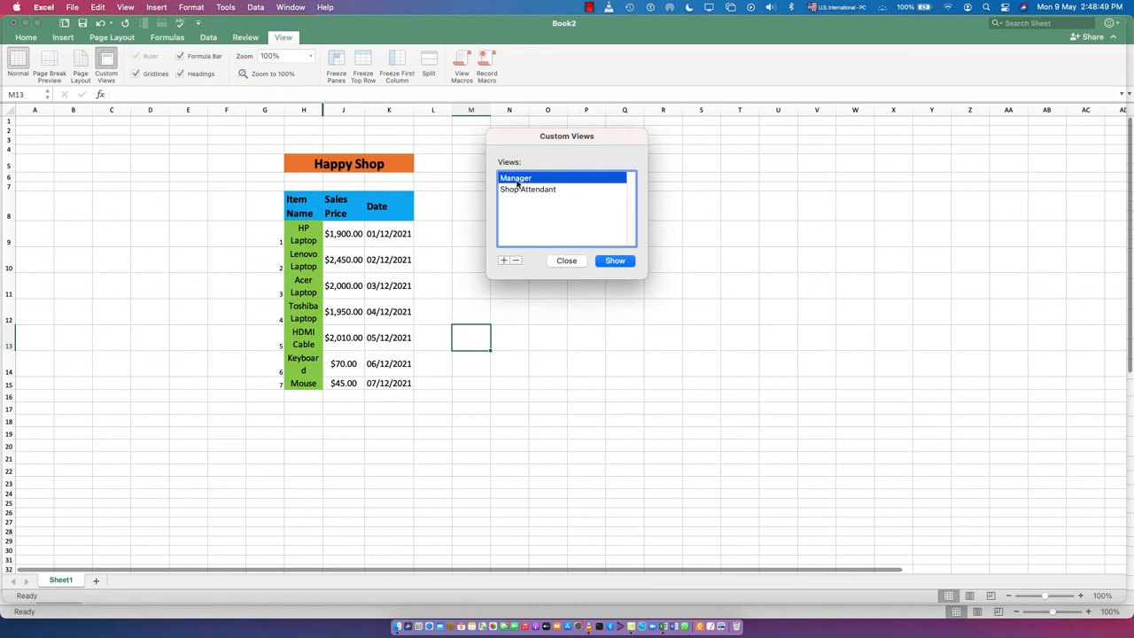
pyautogui.click(516, 262)
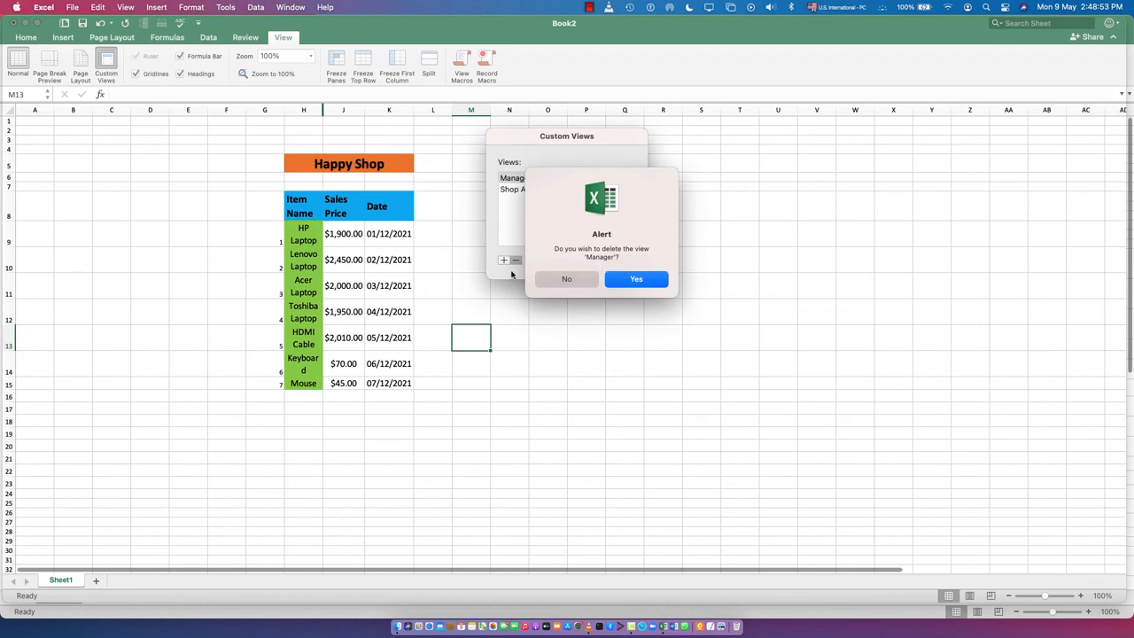
pyautogui.click(632, 279)
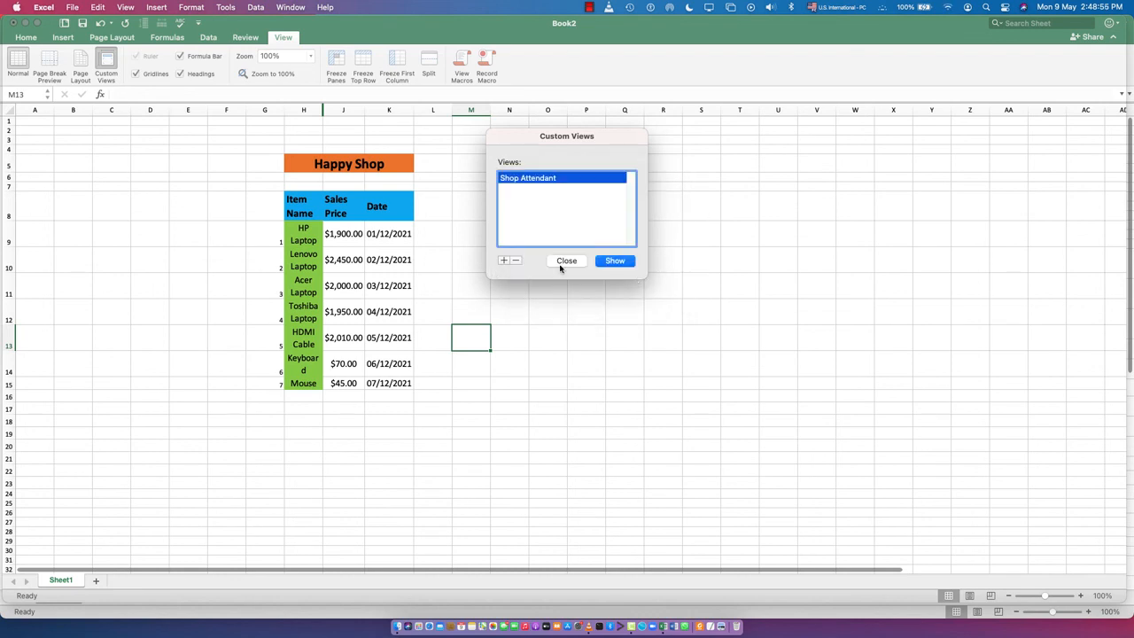
pyautogui.click(516, 262)
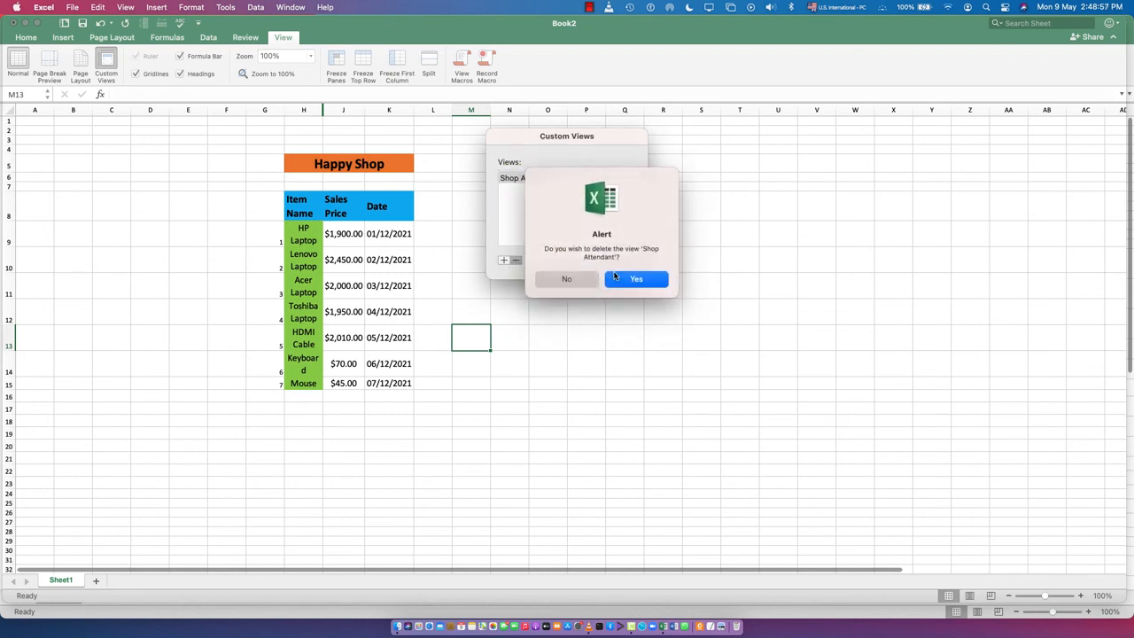
pyautogui.click(625, 279)
pyautogui.click(566, 261)
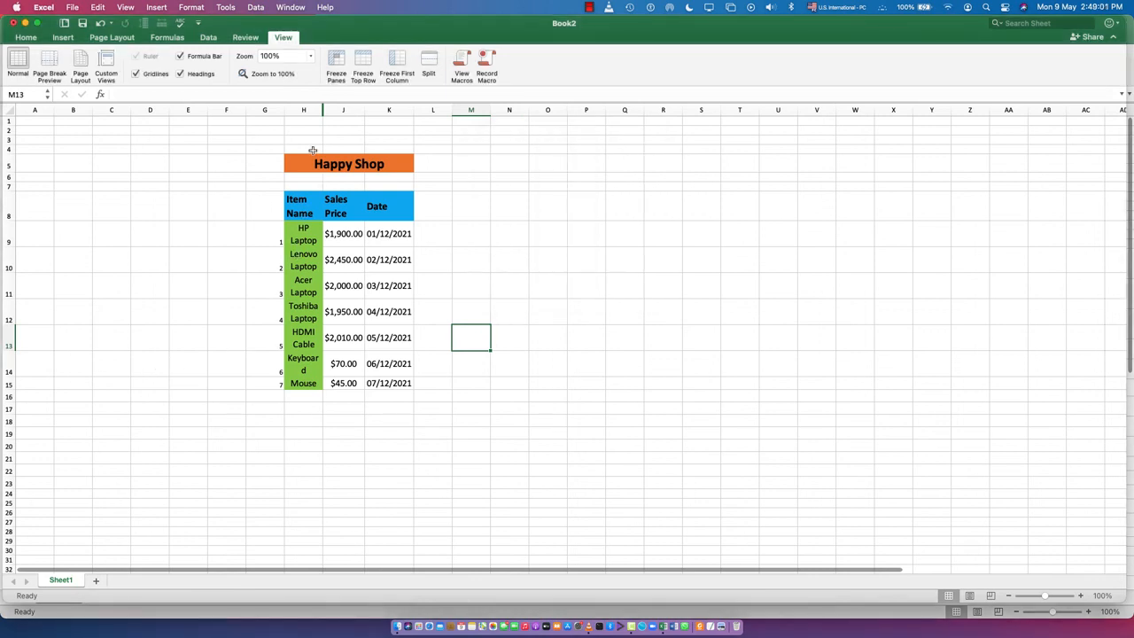
# - Bring back the hidden Unit Price column I by widening it to fit its prices
pyautogui.moveTo(325, 110); pyautogui.dragTo(371, 110)
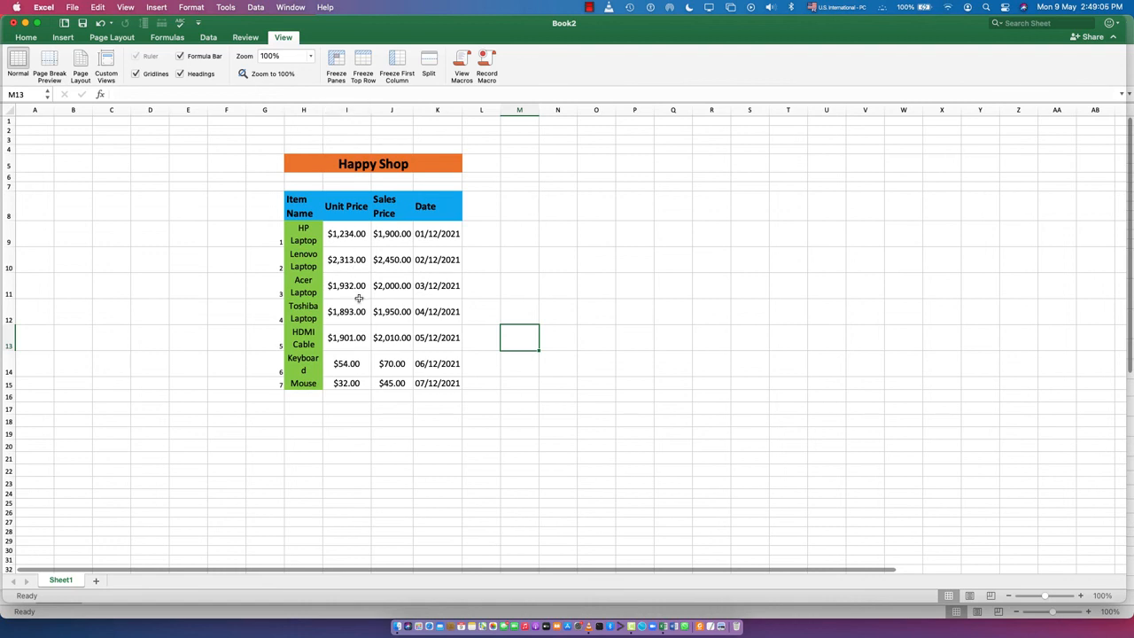
pyautogui.click(305, 511)
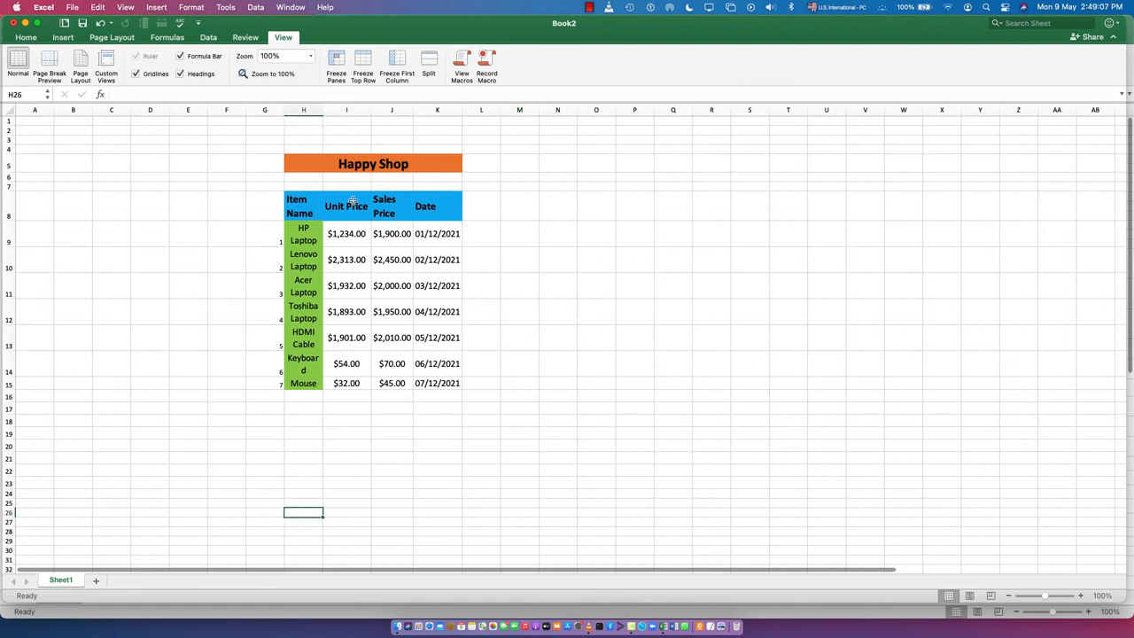